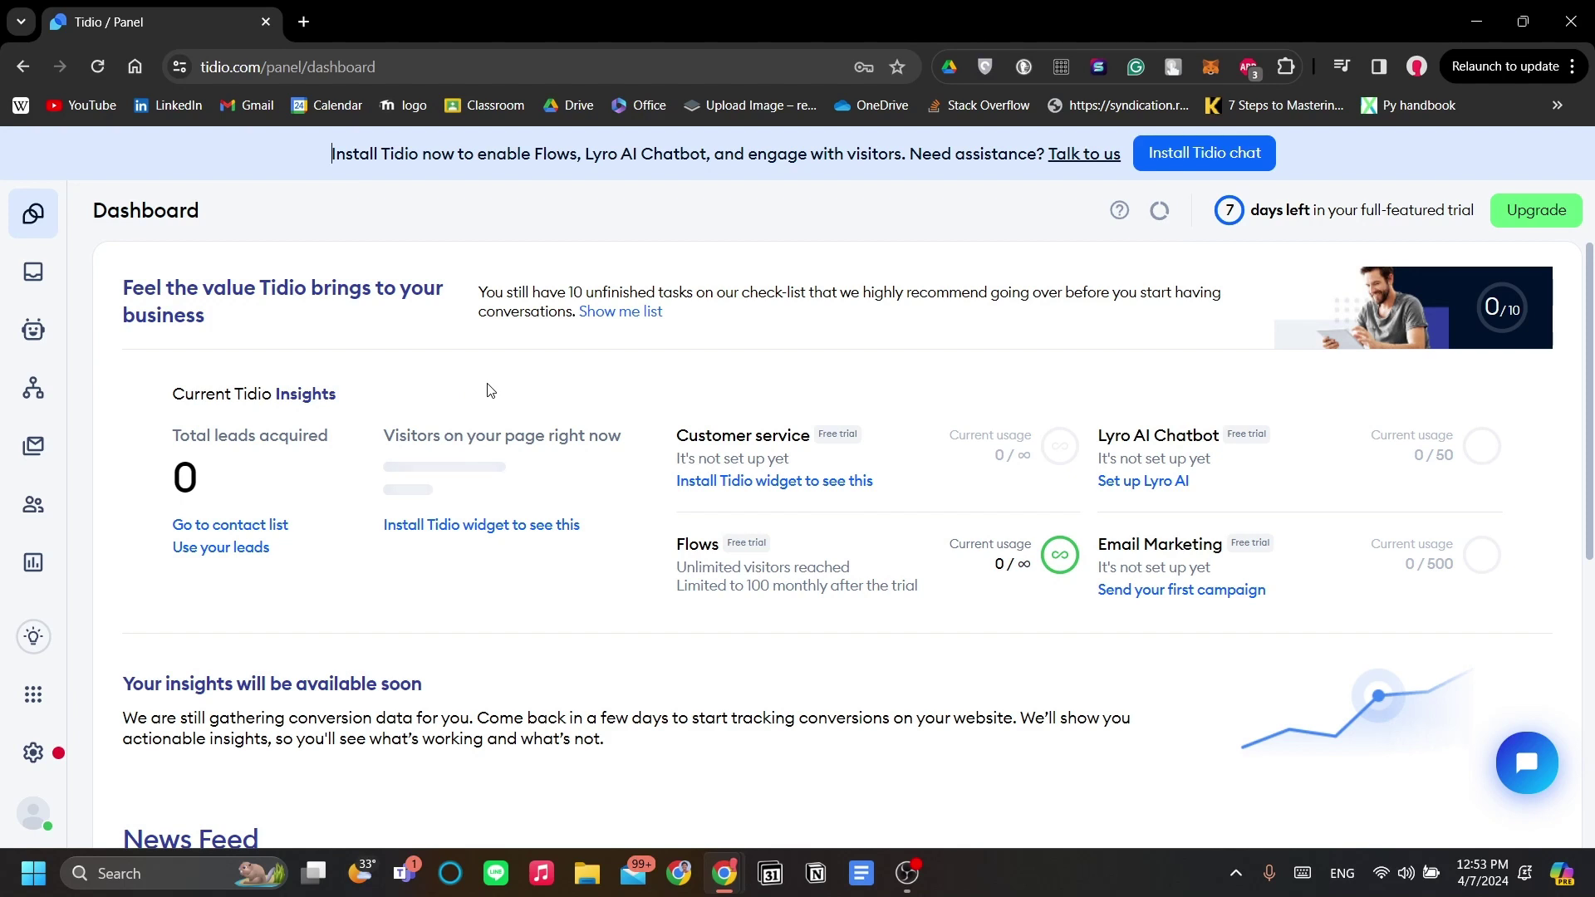
# Step: Review the Dashboard overview, briefly highlighting the Total leads acquired figure
pyautogui.moveTo(118, 222); pyautogui.dragTo(35, 223)
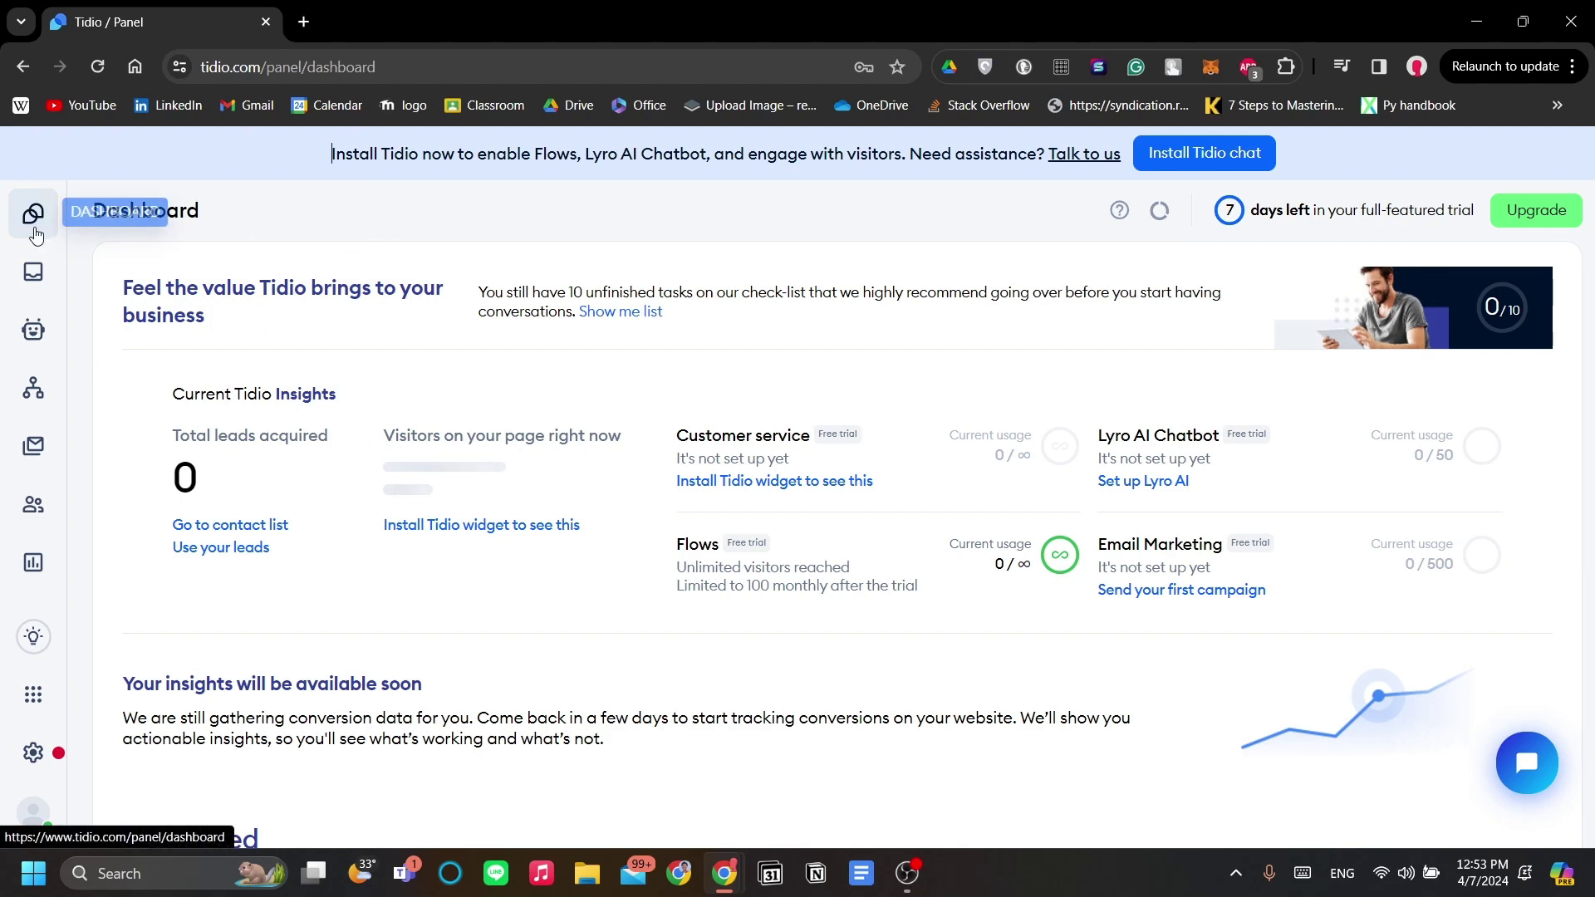
pyautogui.click(495, 381)
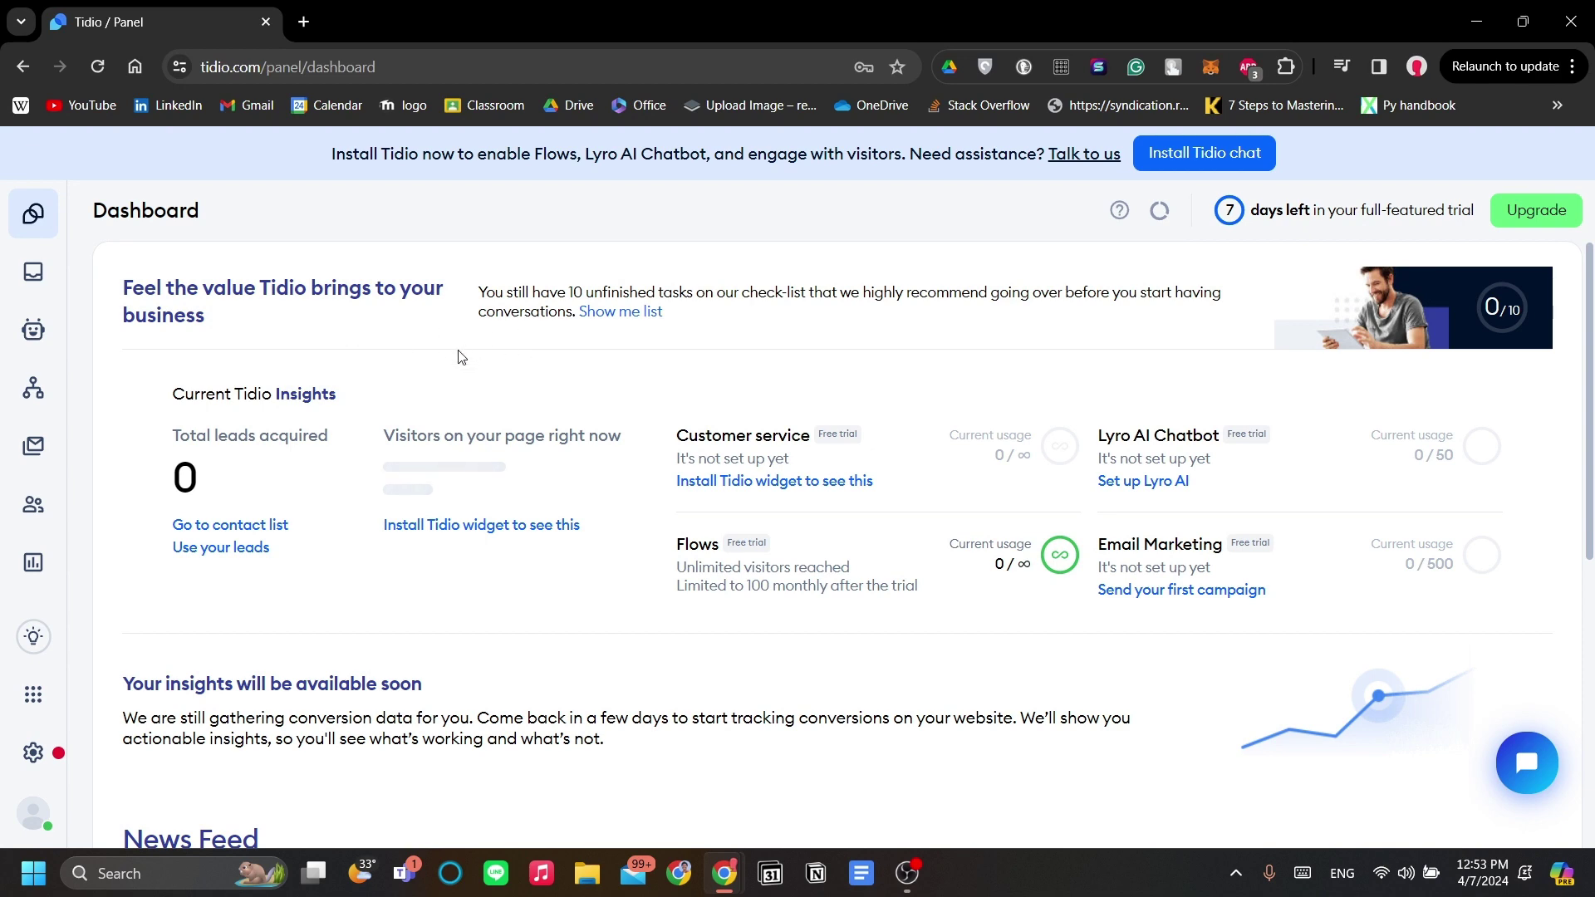
pyautogui.scroll(-3, 655, 396)
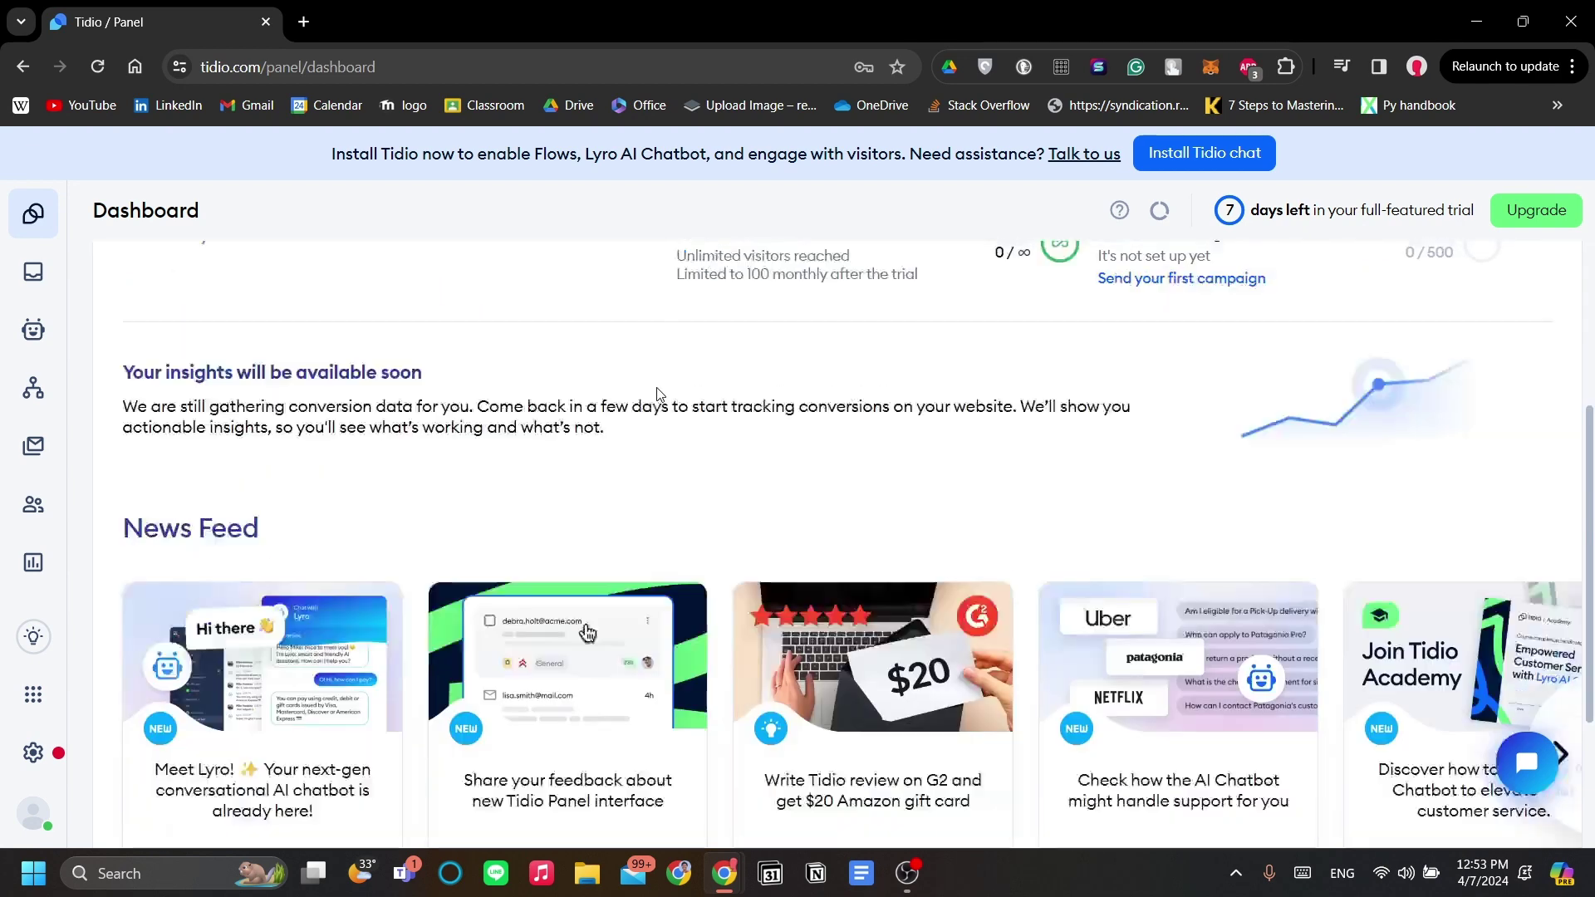
pyautogui.scroll(3, 655, 396)
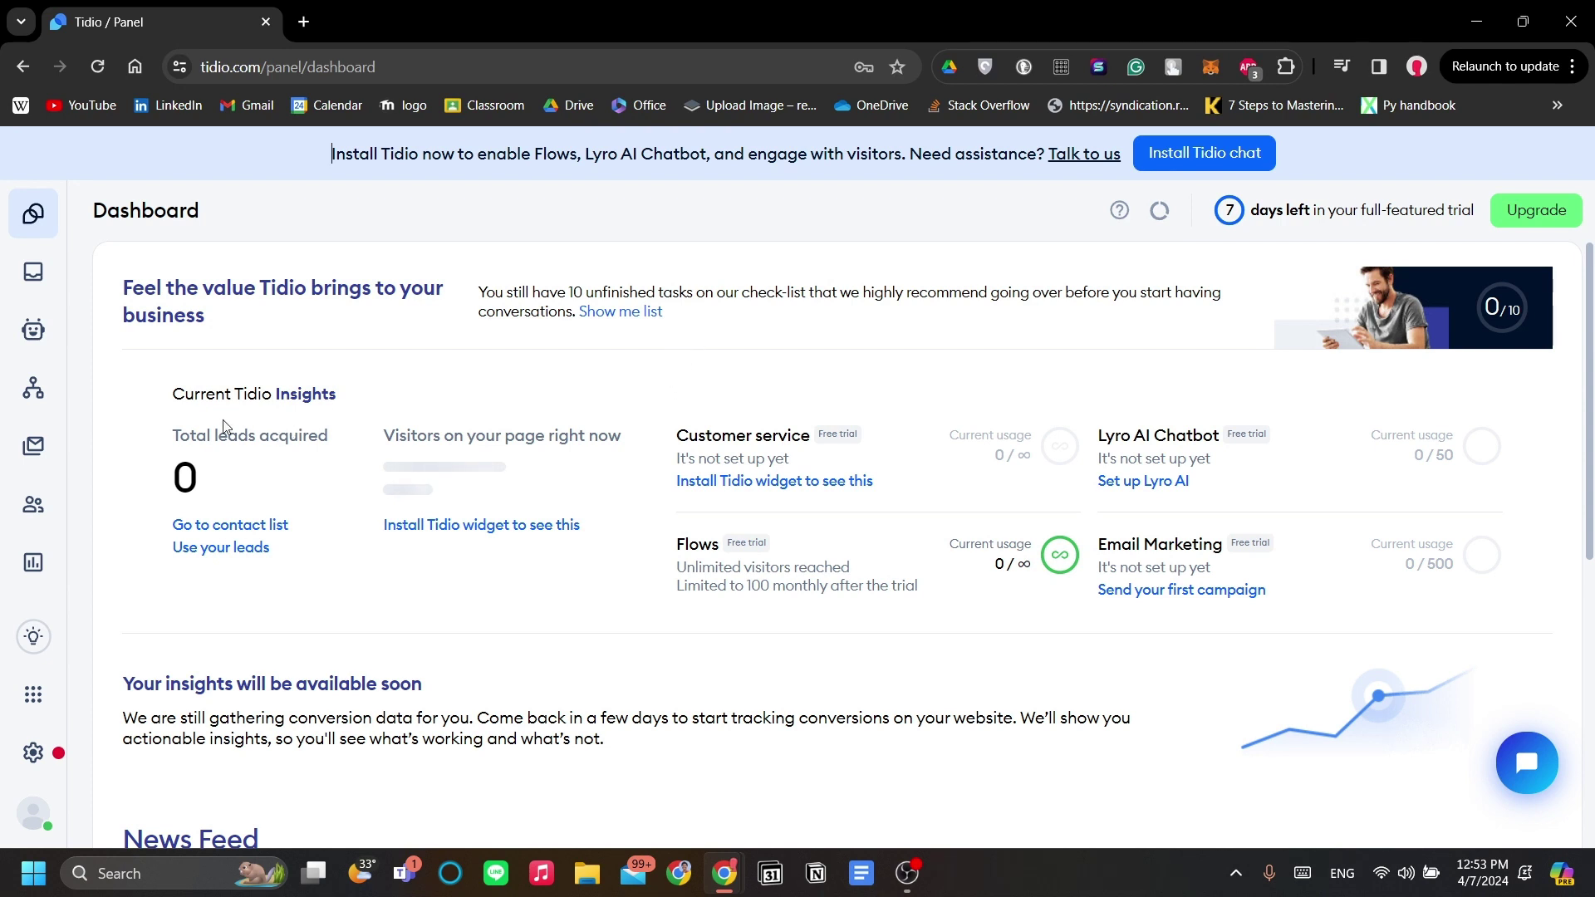
pyautogui.moveTo(184, 432); pyautogui.dragTo(256, 498)
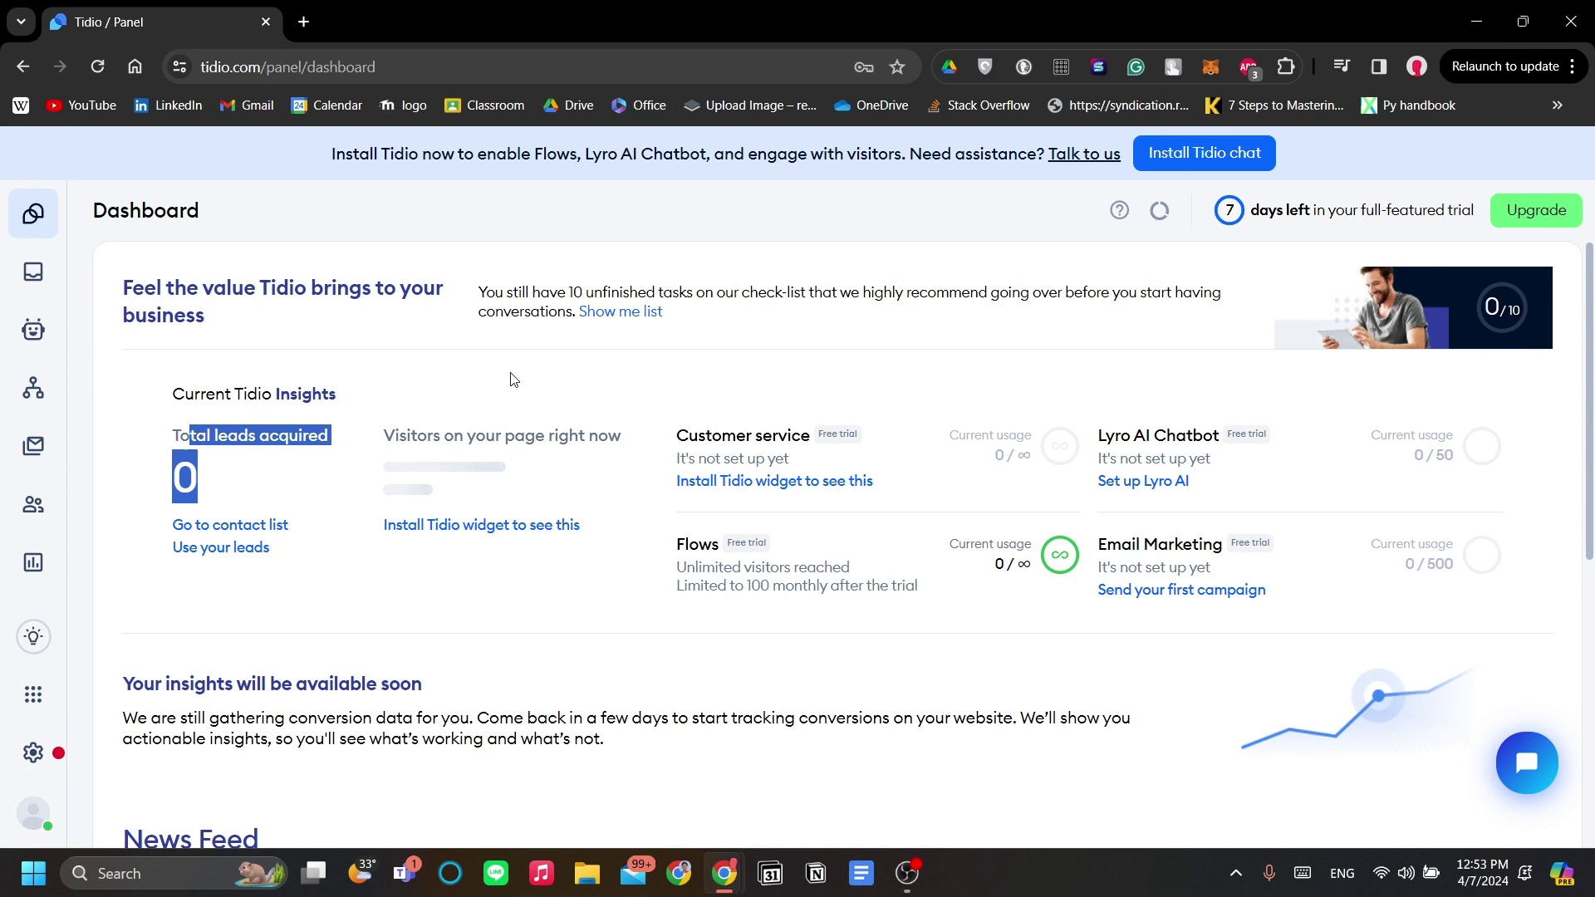
pyautogui.click(515, 395)
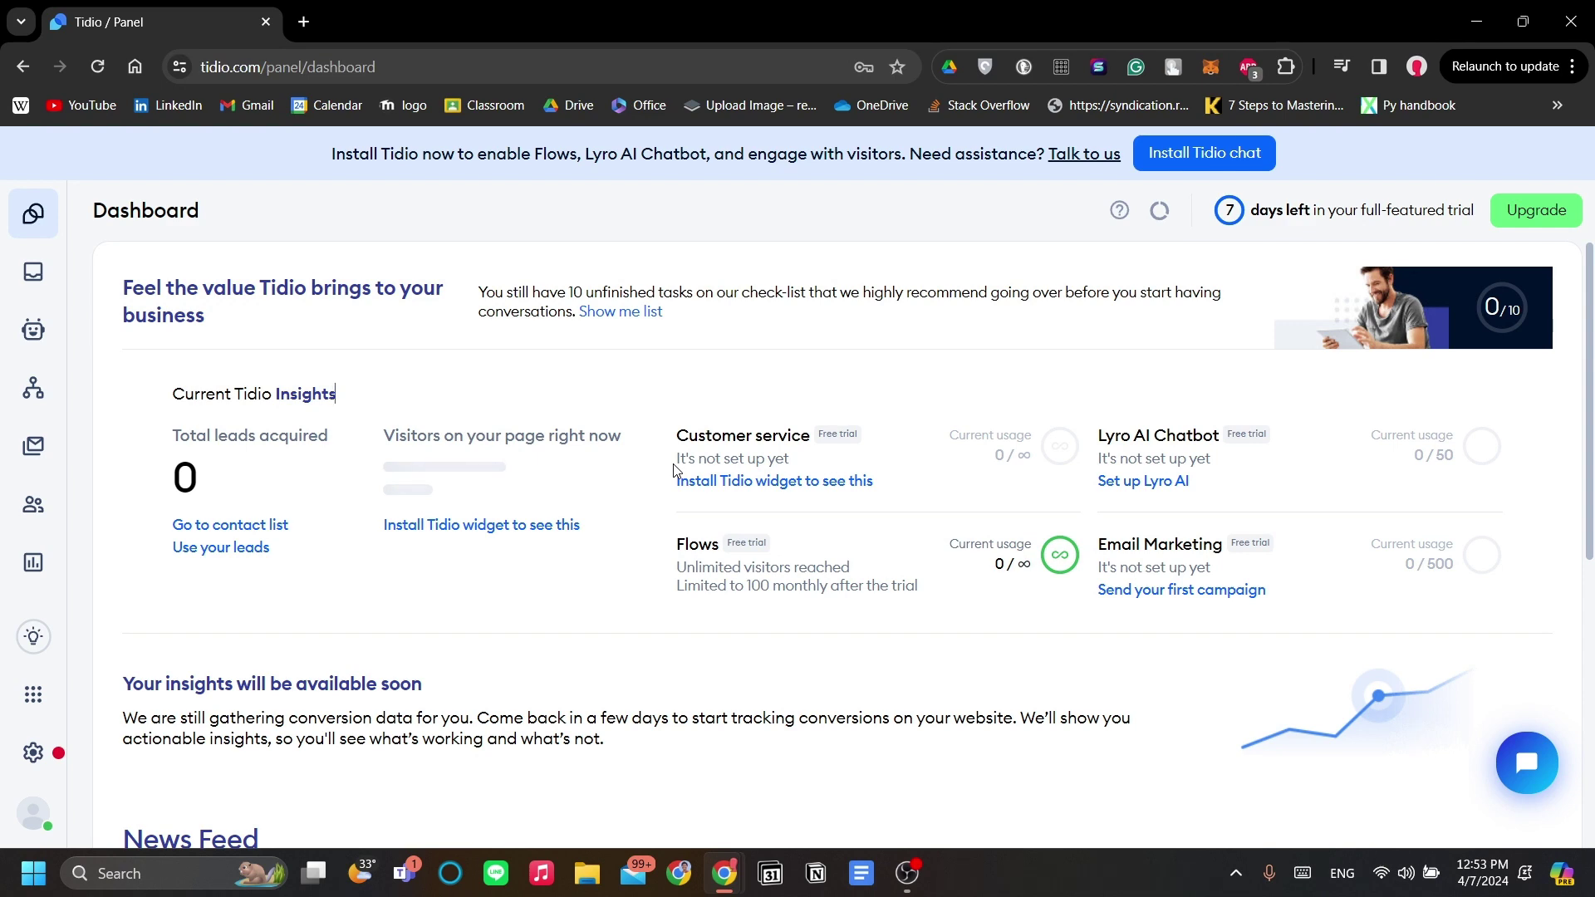
# Step: Scroll through the Dashboard's News Feed and back up
pyautogui.scroll(-3, 591, 386)
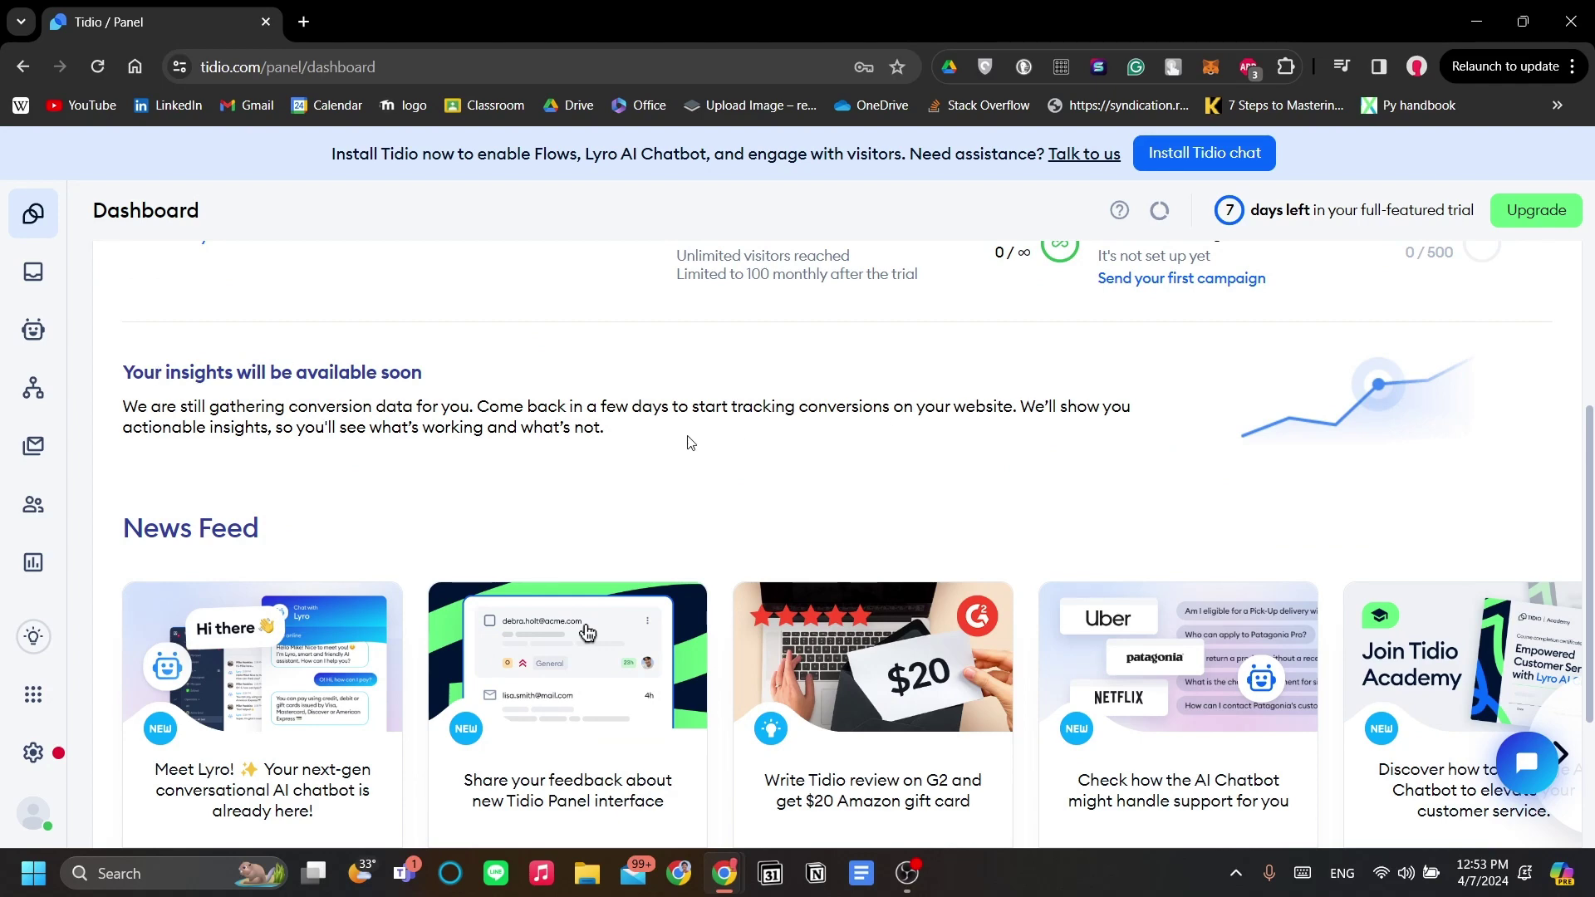
pyautogui.scroll(-1, 696, 447)
pyautogui.scroll(-1, 697, 447)
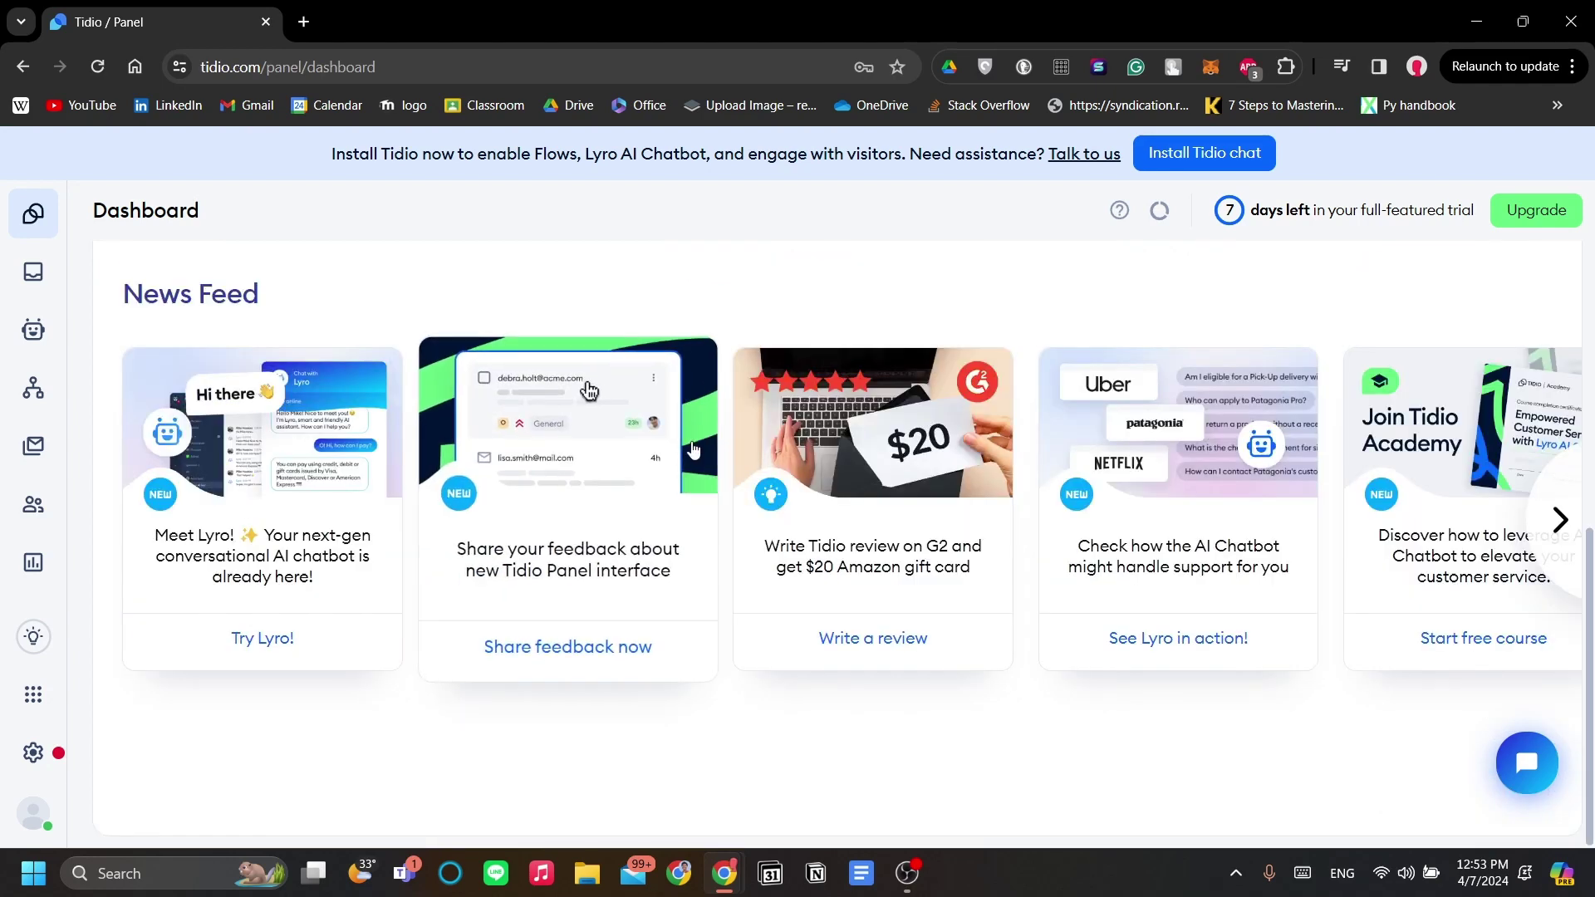
pyautogui.scroll(5, 758, 409)
pyautogui.scroll(1, 490, 337)
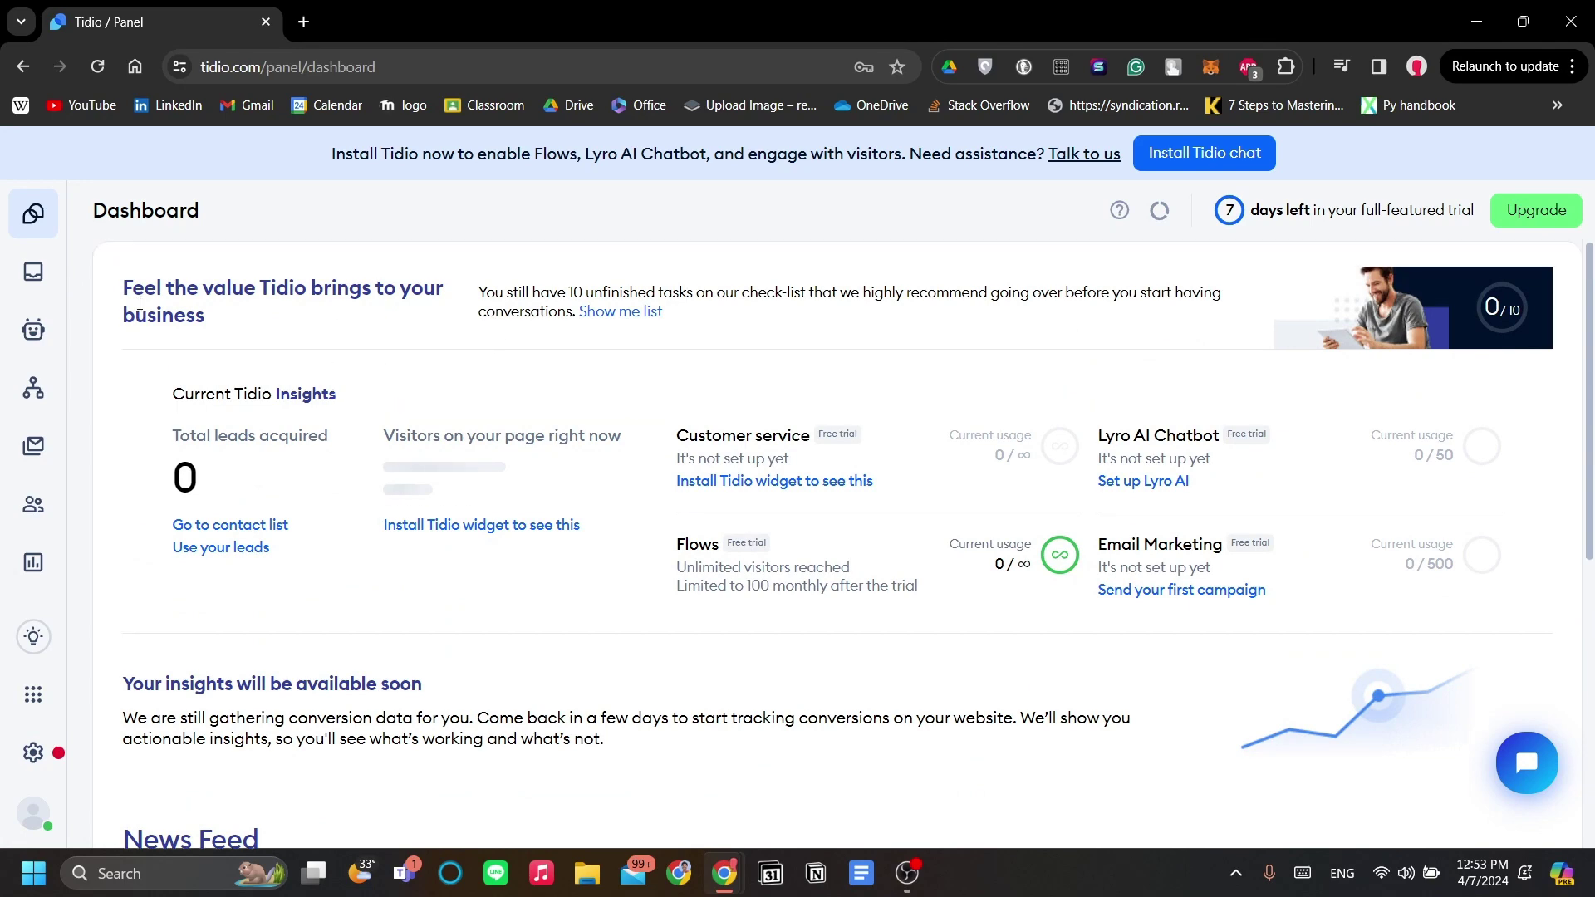
# Step: Open the Inbox and browse the Unassigned, My open and Solved live conversations
pyautogui.click(34, 282)
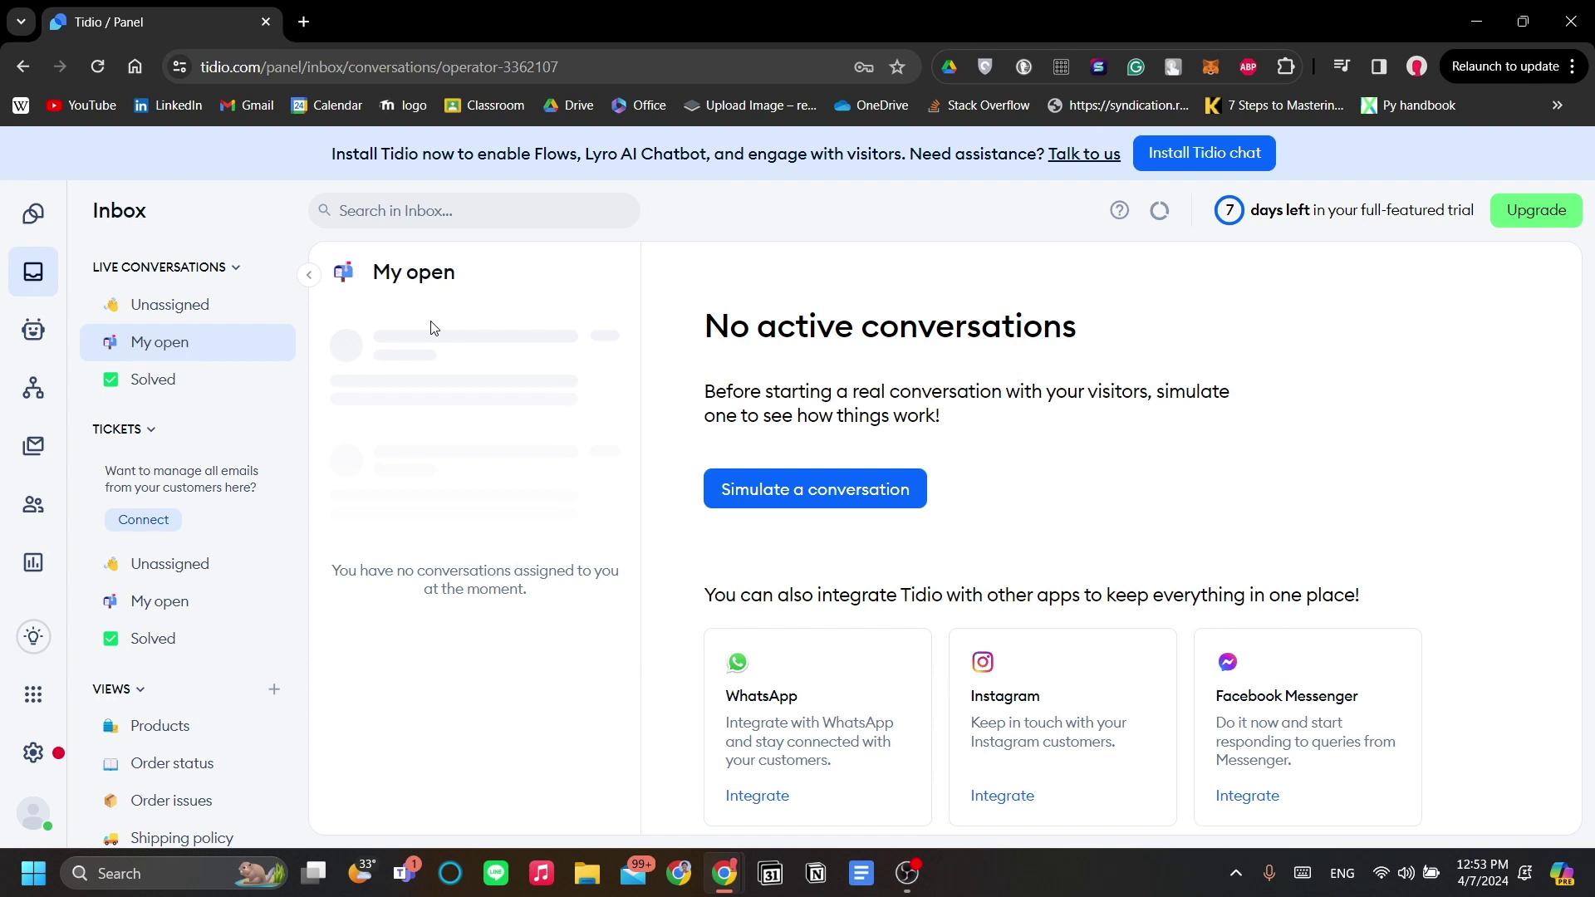
pyautogui.click(193, 307)
pyautogui.click(206, 339)
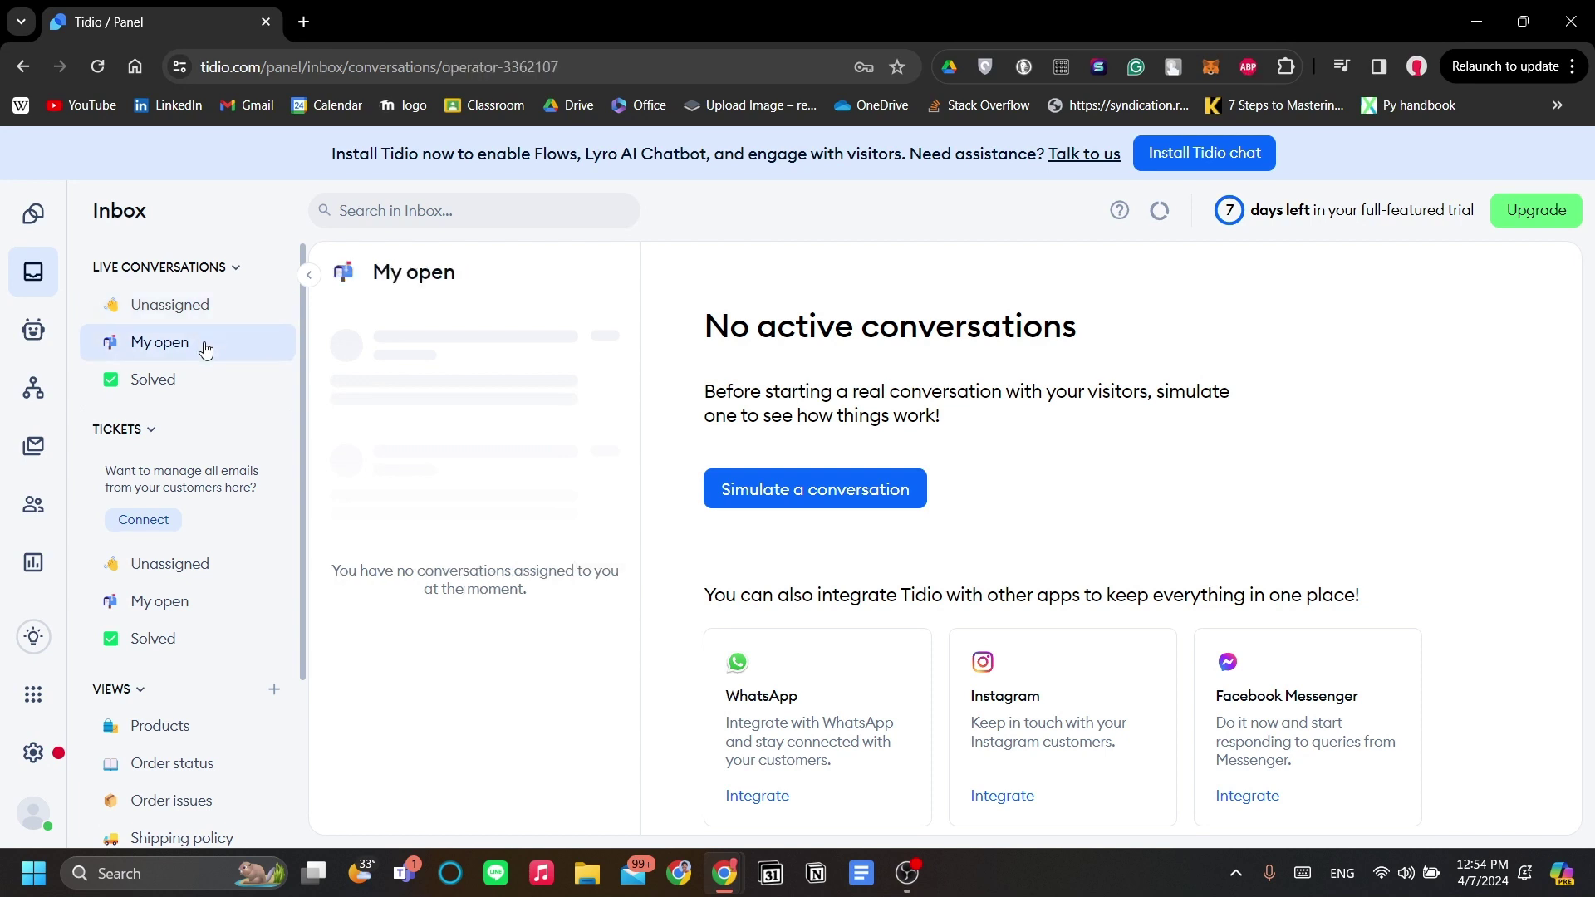
pyautogui.click(221, 386)
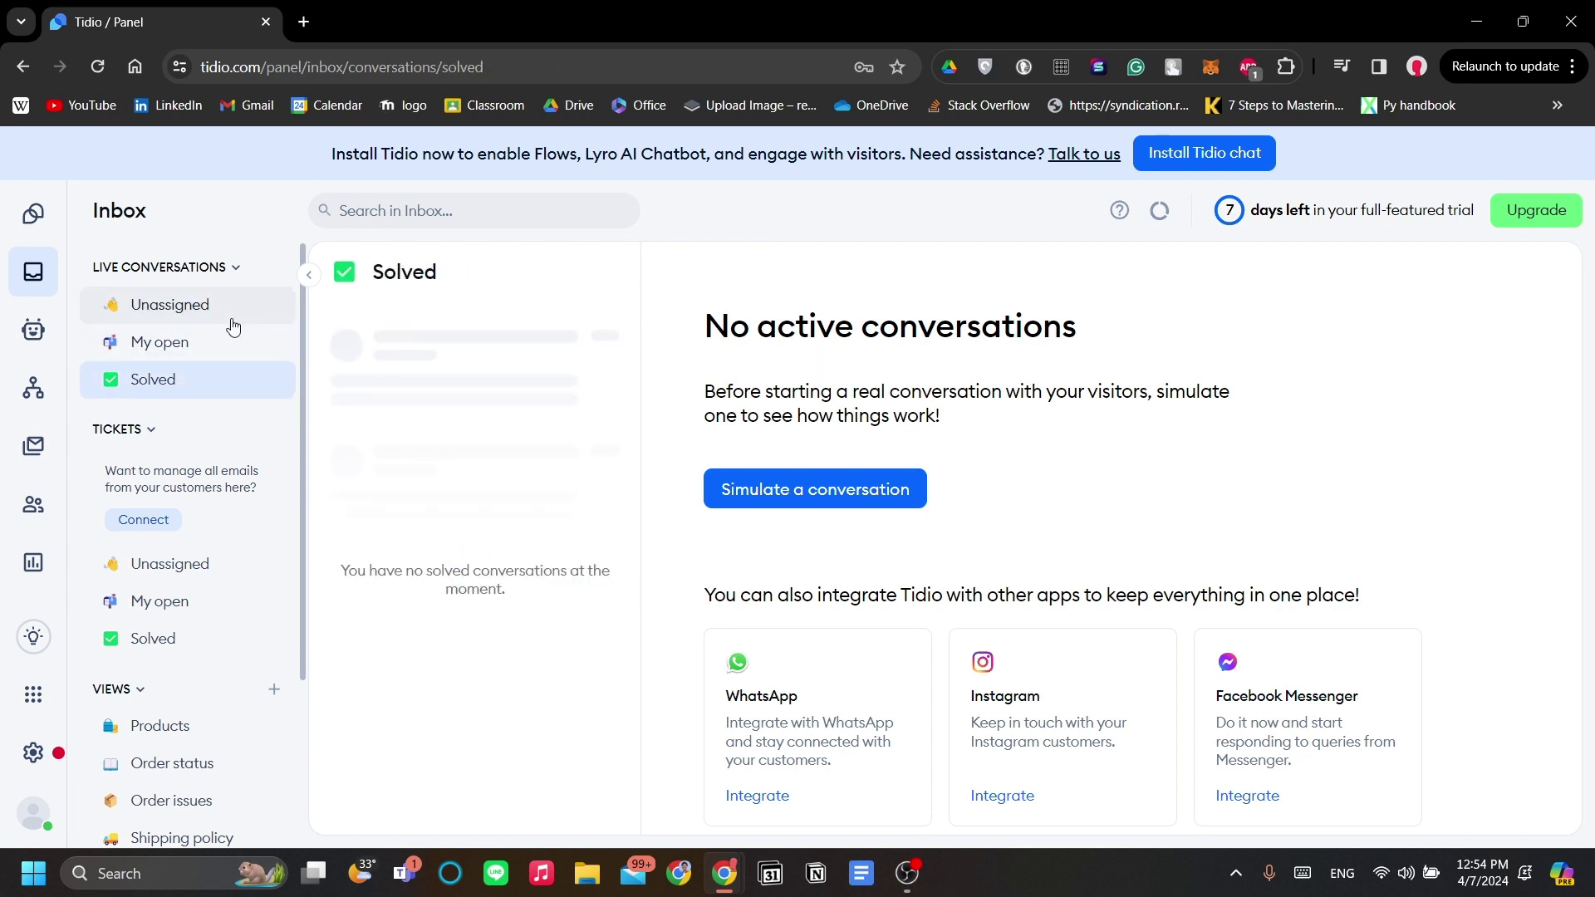
# Step: Recheck Unassigned and My open live conversations, ending on the Solved list
pyautogui.click(231, 326)
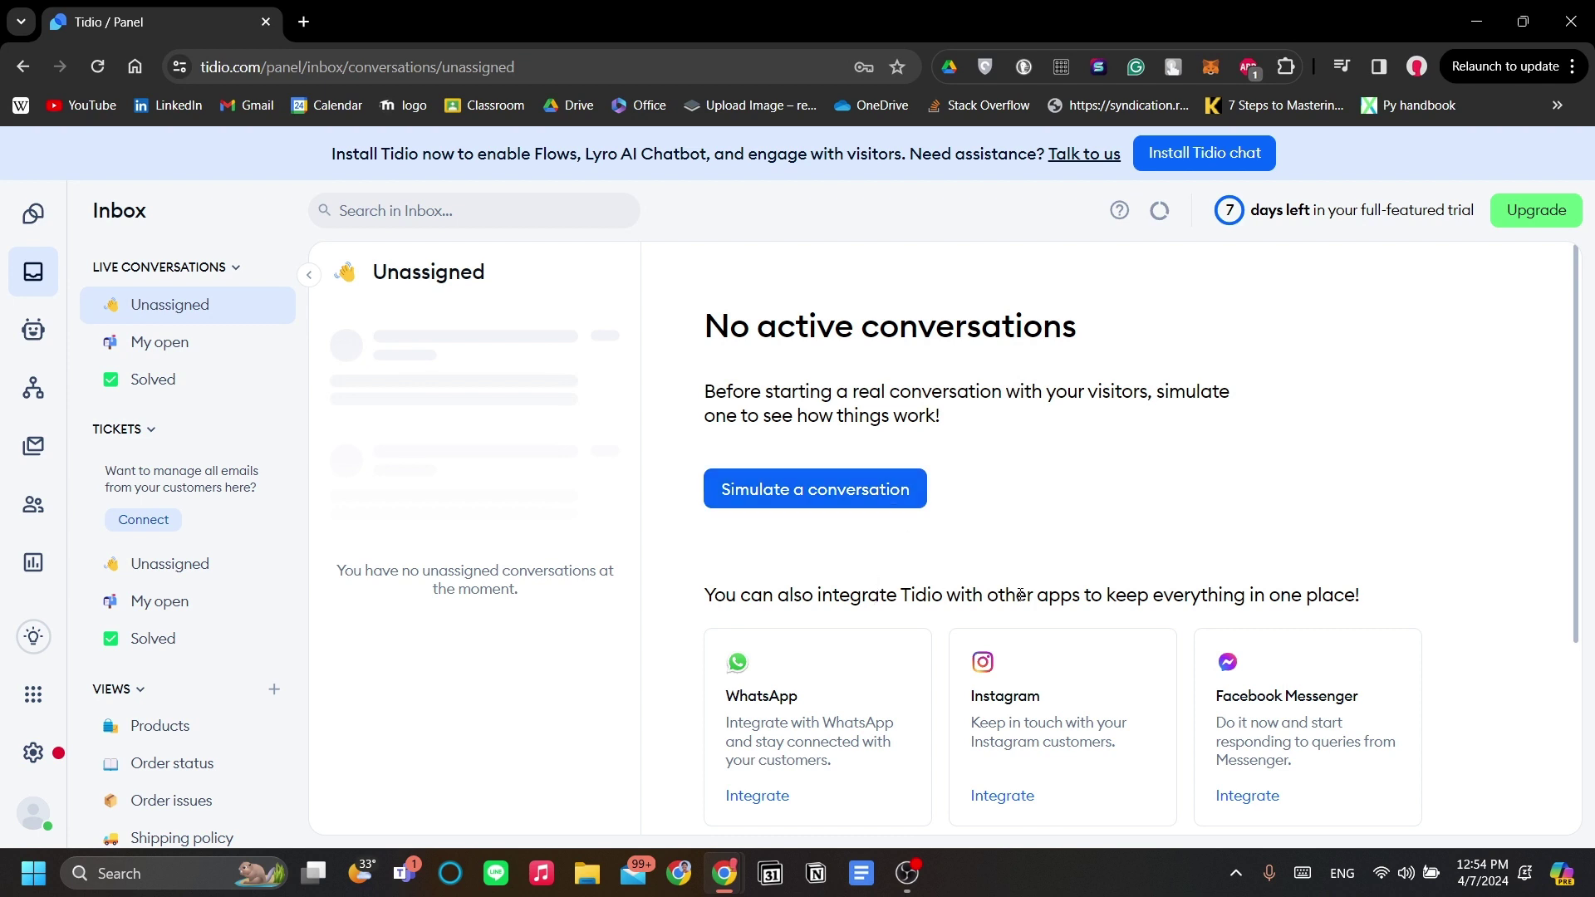
pyautogui.scroll(-1, 879, 619)
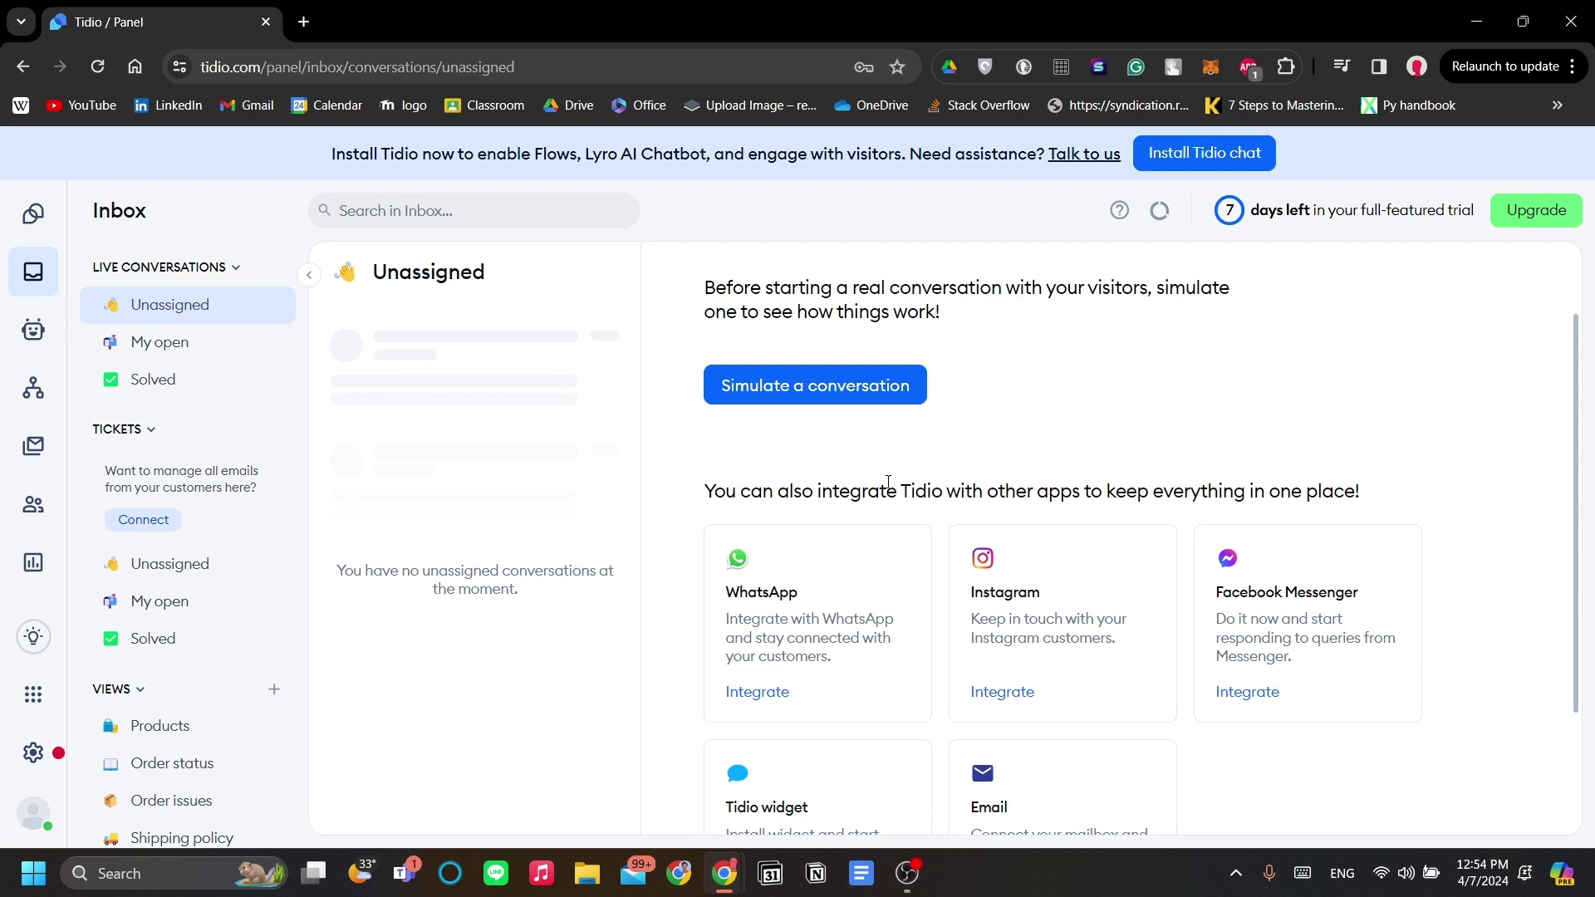
pyautogui.scroll(1, 888, 482)
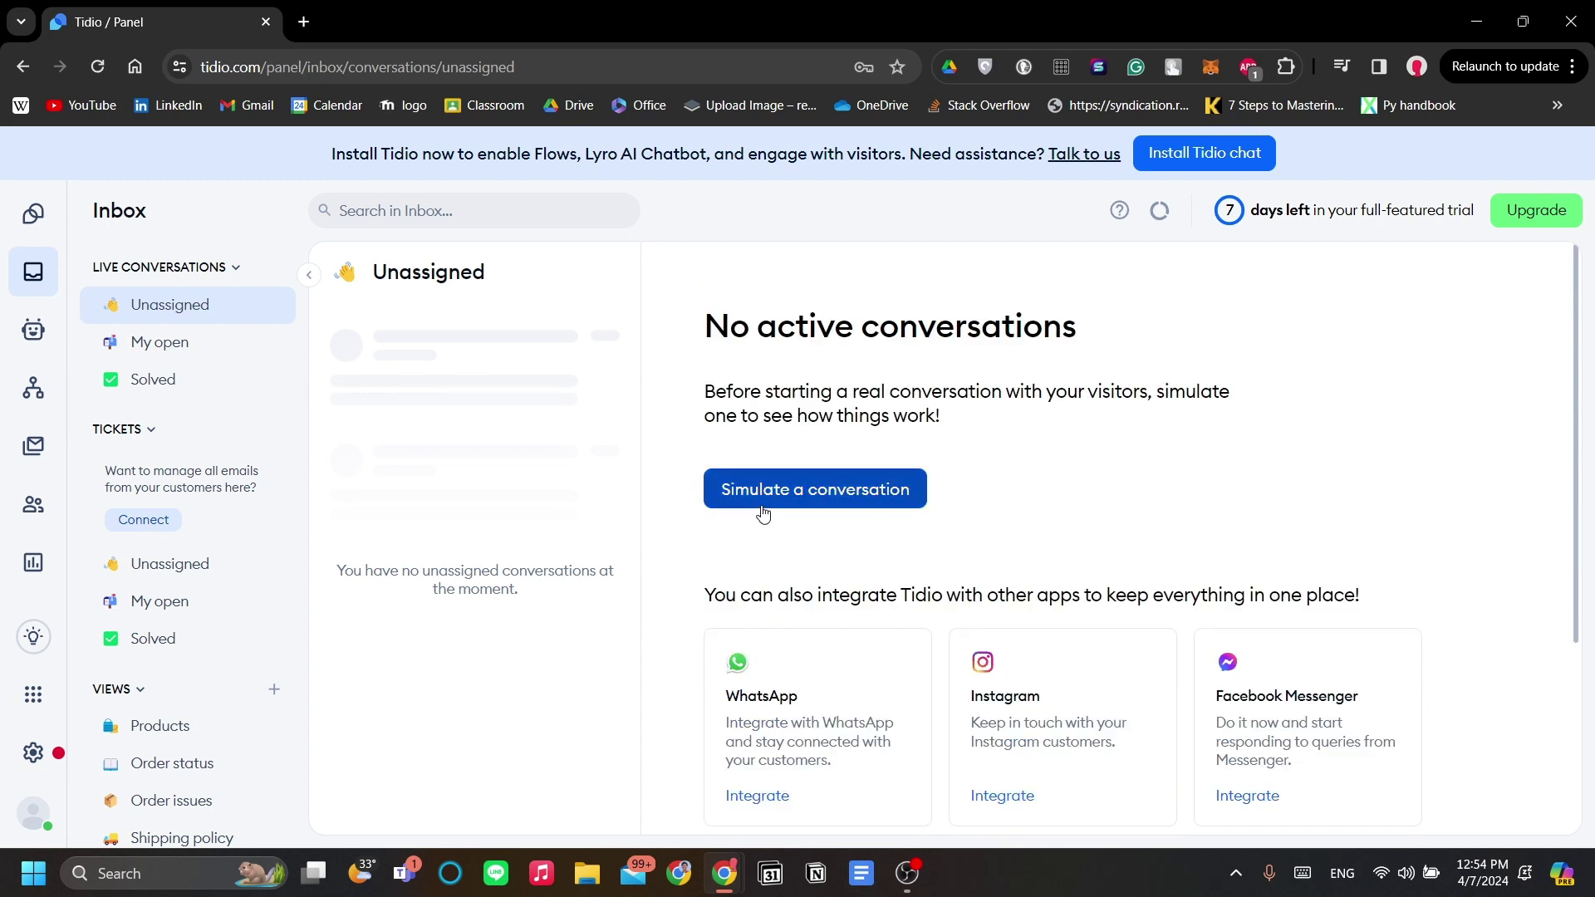
pyautogui.click(220, 344)
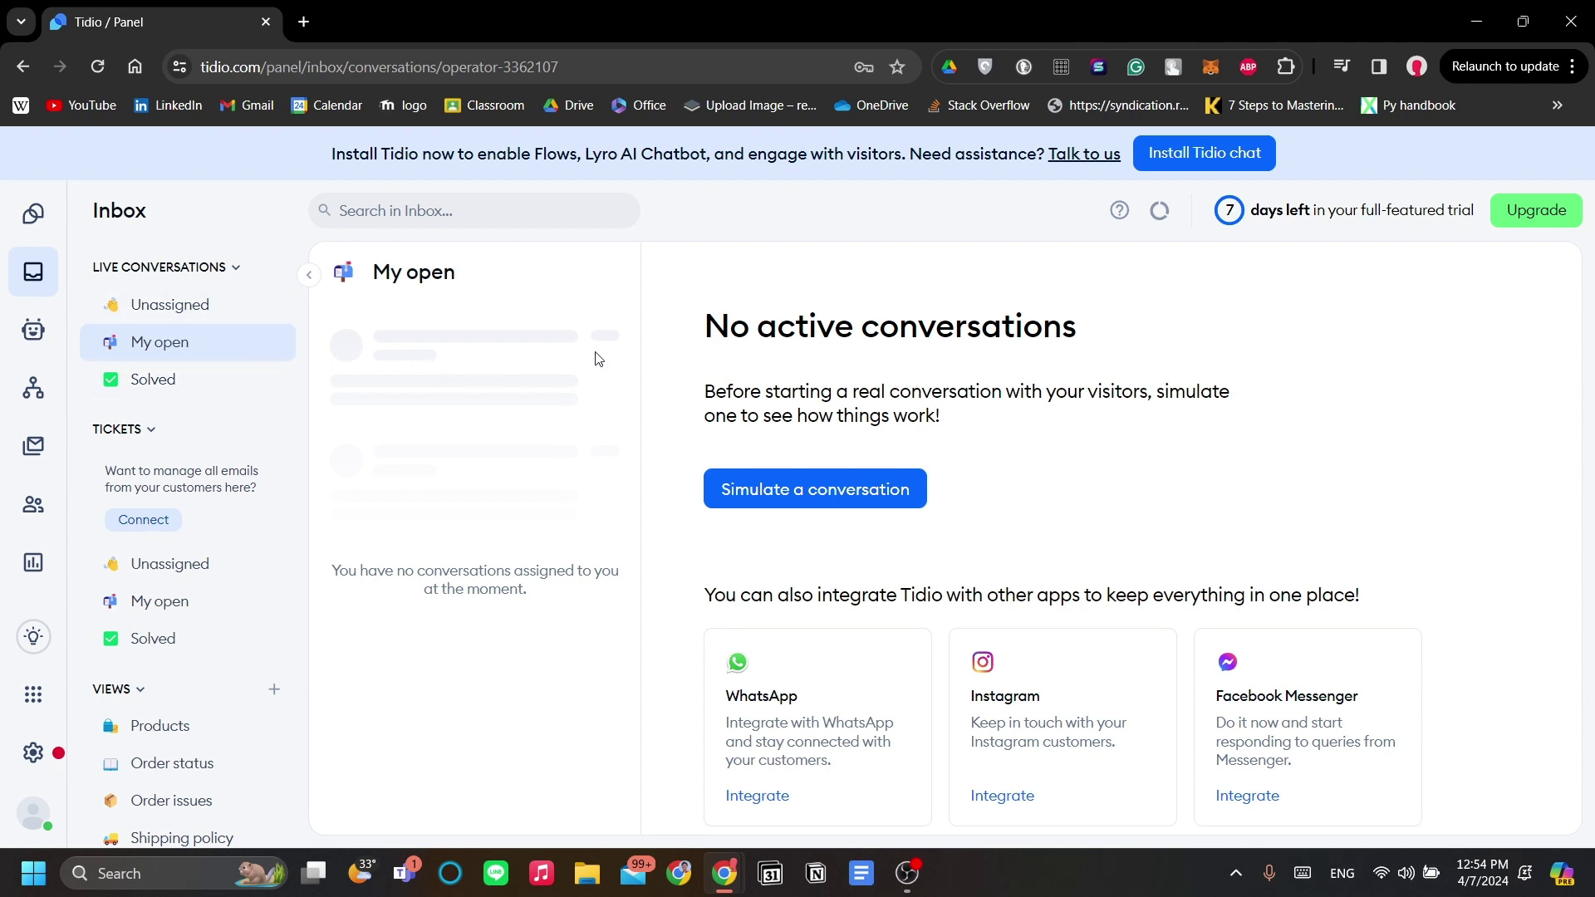
pyautogui.click(203, 378)
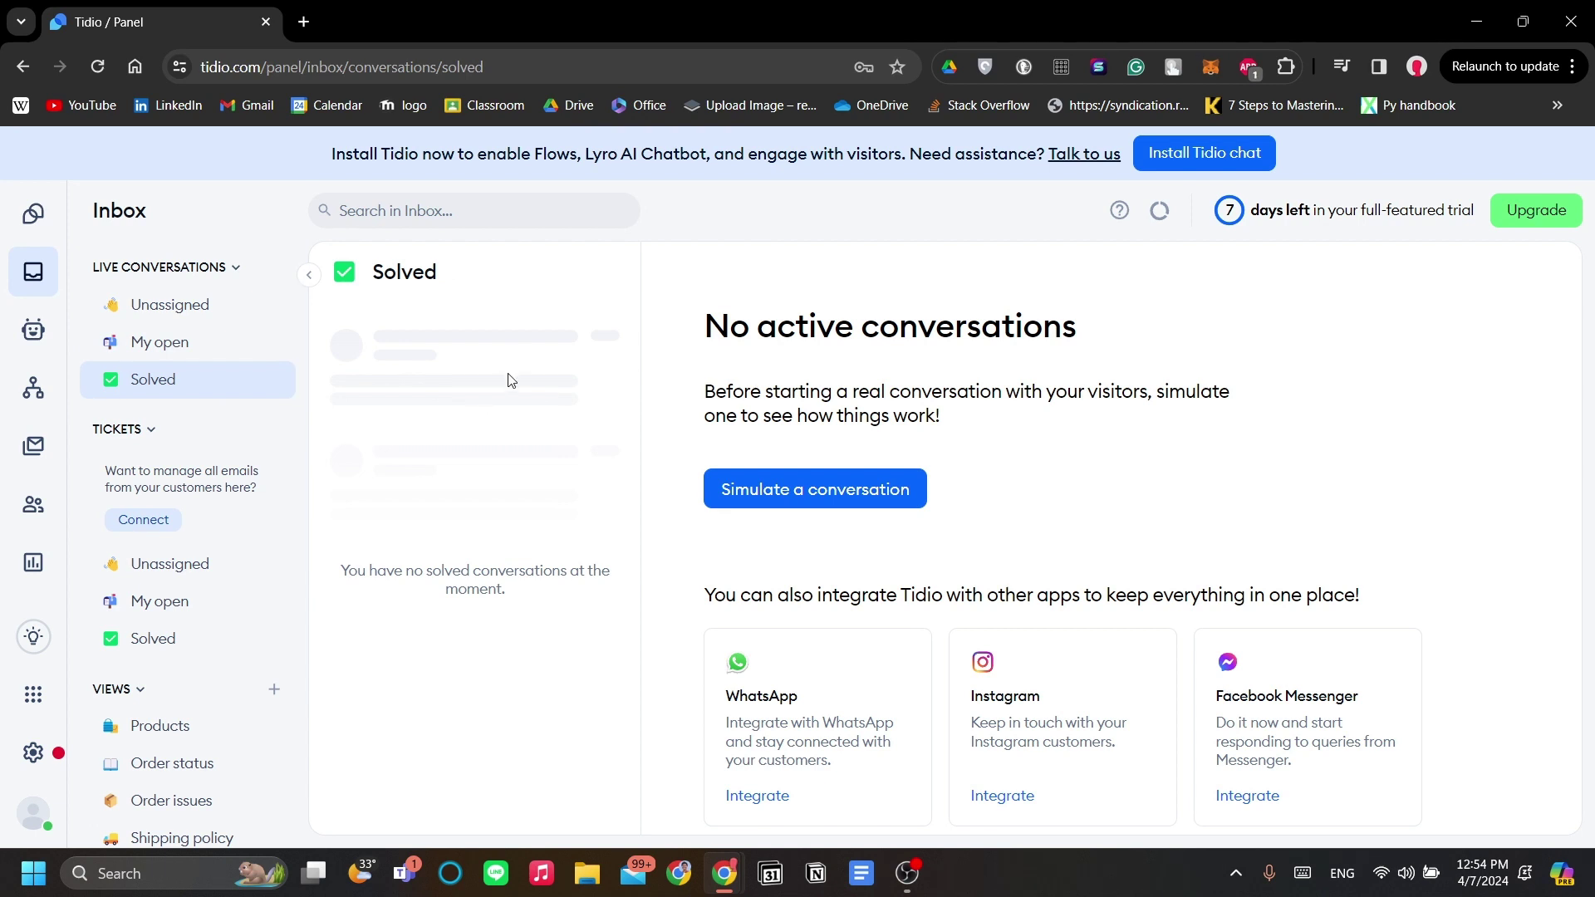
pyautogui.scroll(-1, 160, 447)
pyautogui.scroll(-2, 208, 440)
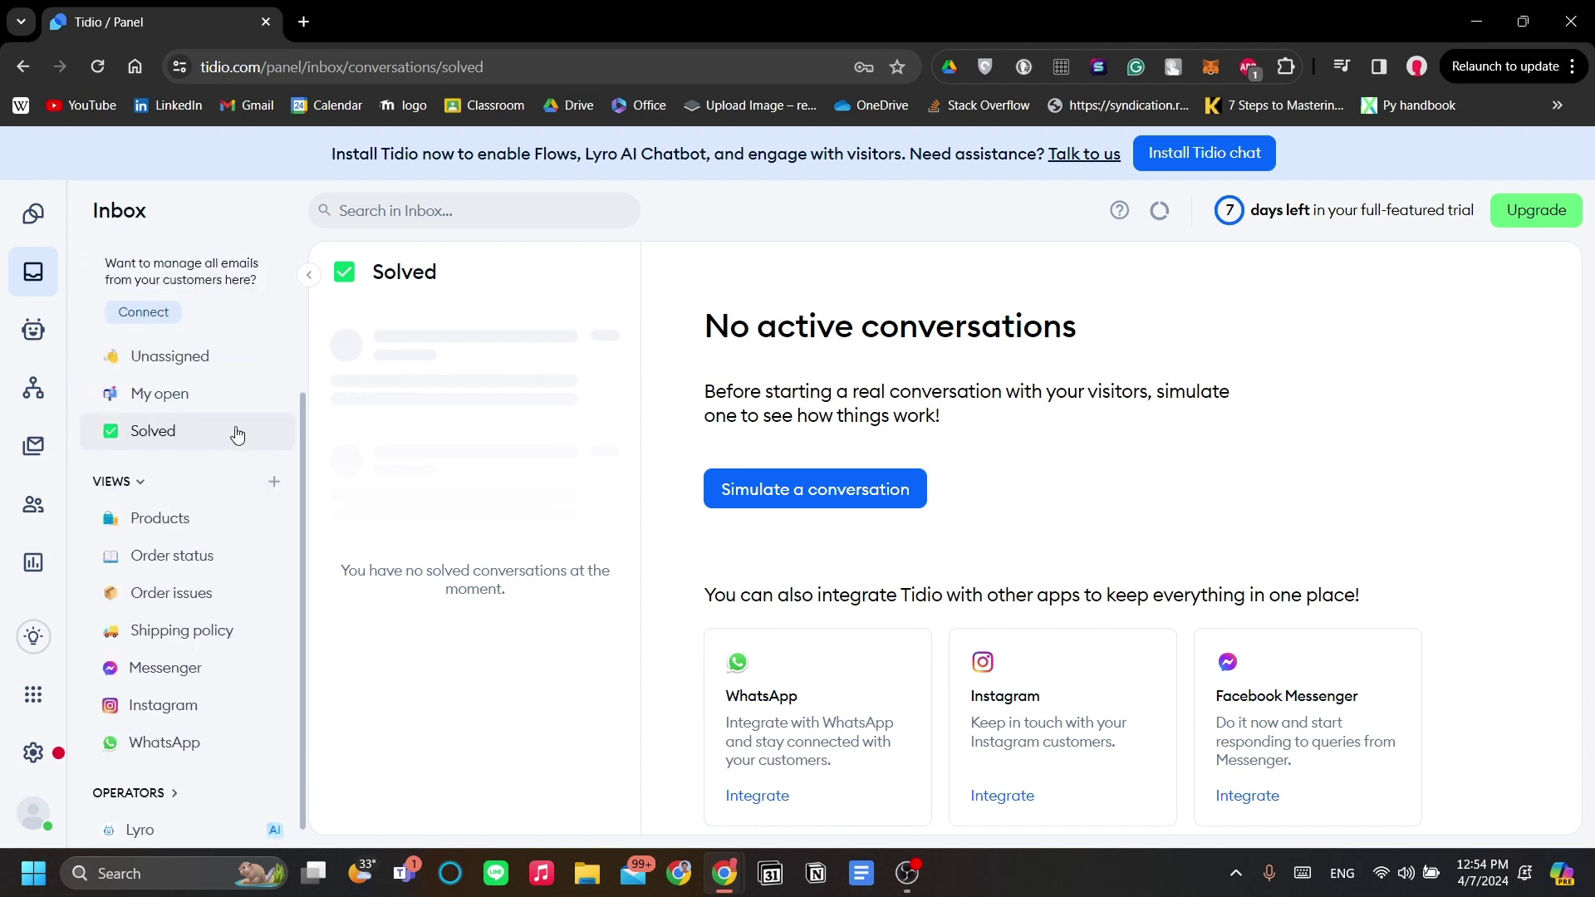
# Step: Collapse and re-expand Tickets, view My open and Solved tickets, ending on Unassigned tickets
pyautogui.scroll(4, 249, 433)
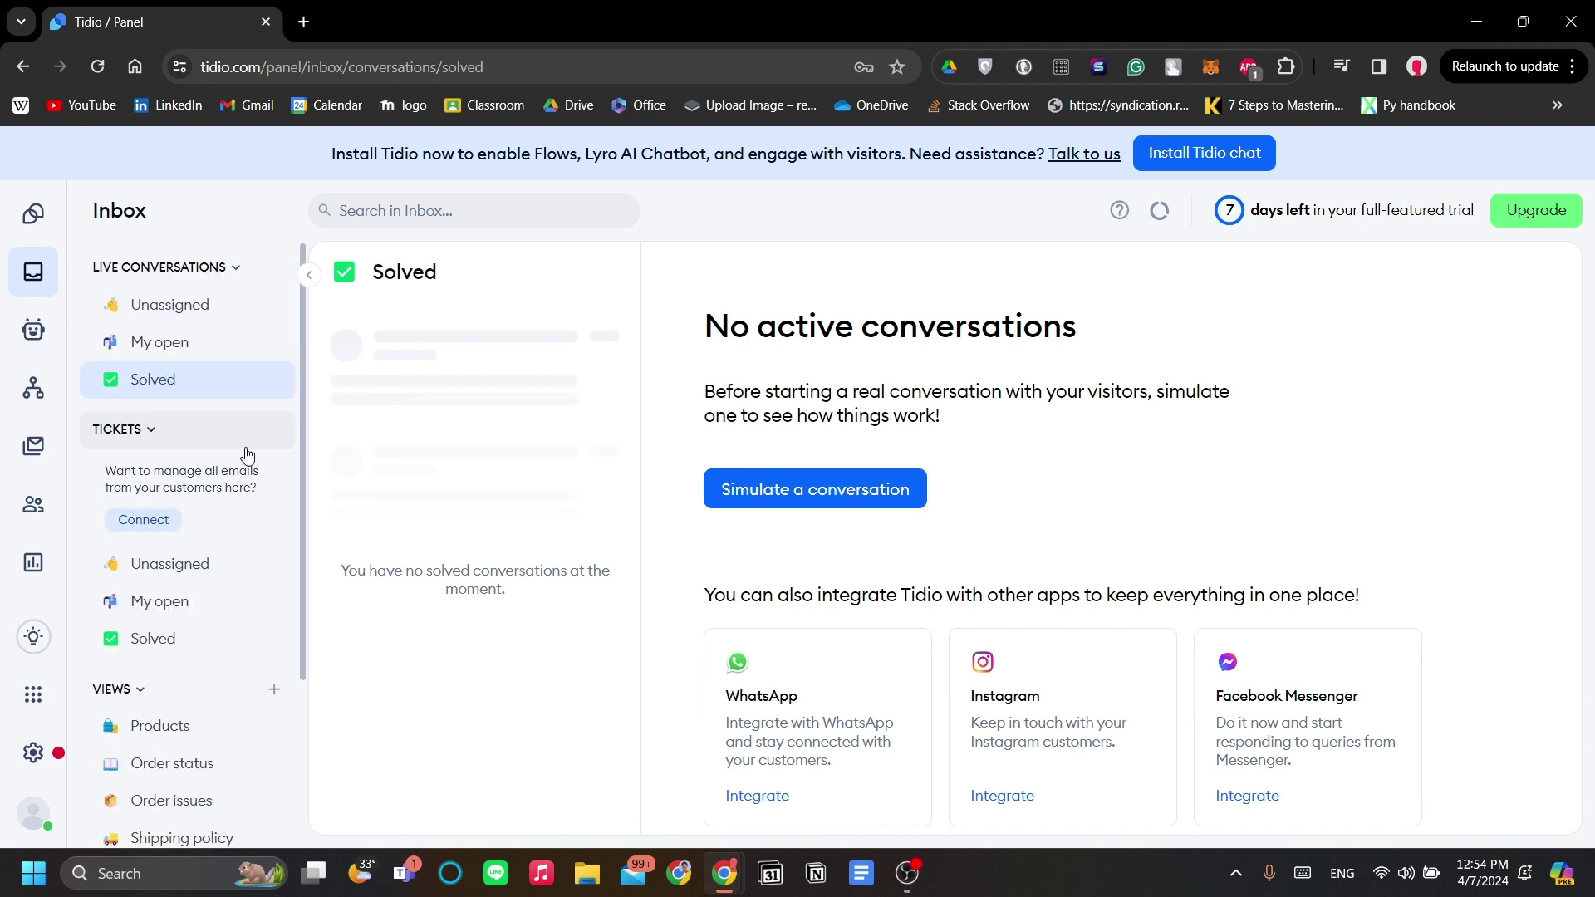
pyautogui.click(259, 446)
pyautogui.click(240, 449)
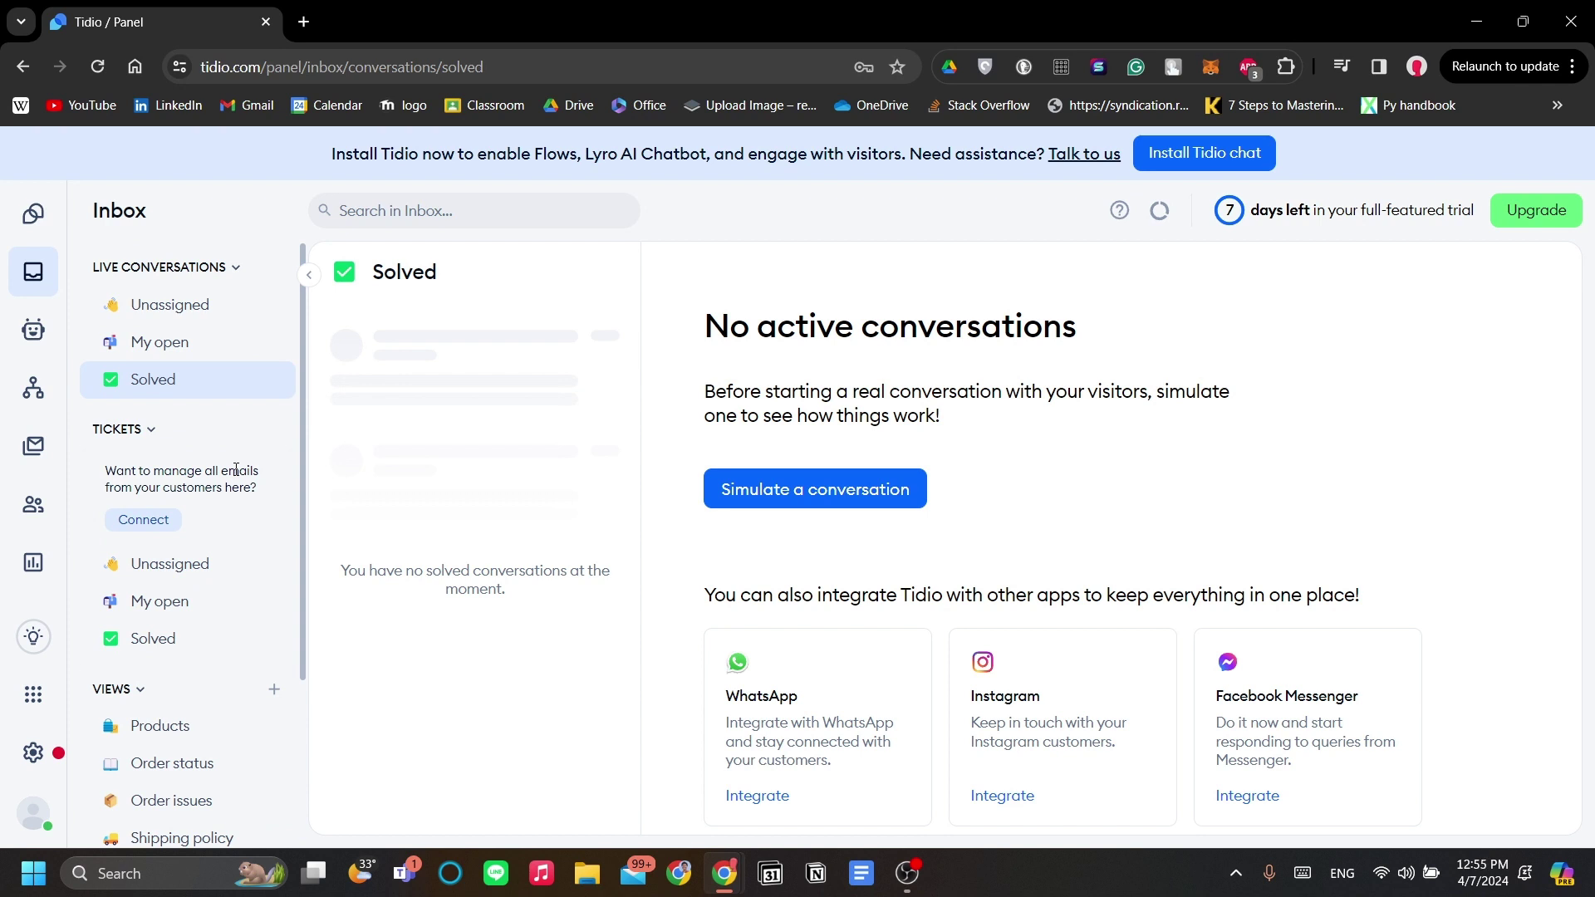
pyautogui.click(232, 567)
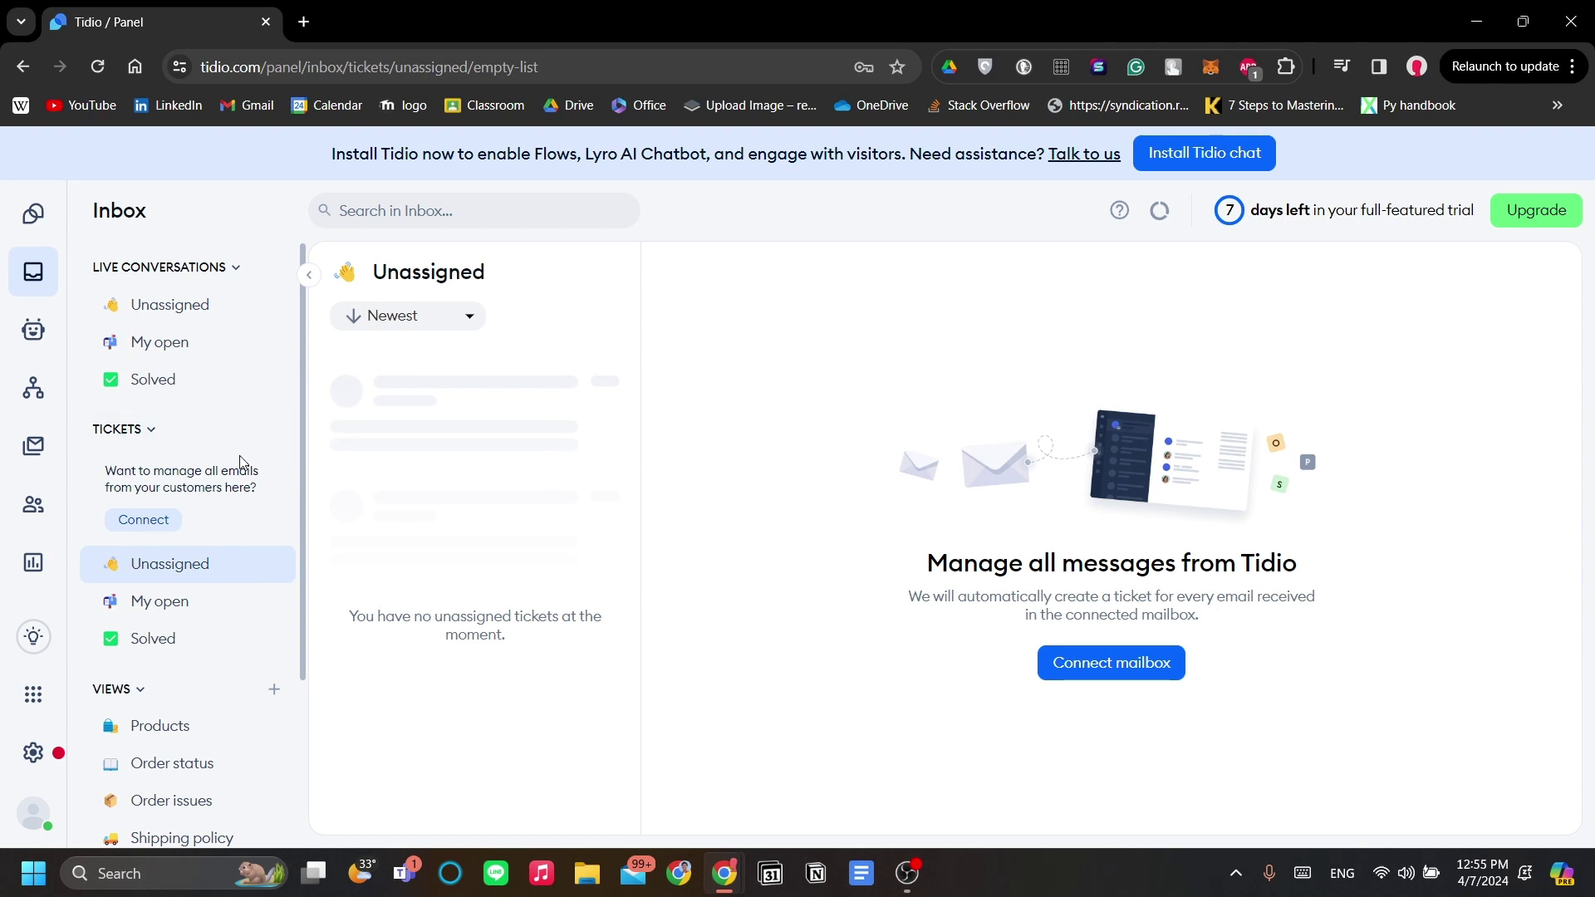
pyautogui.click(221, 597)
pyautogui.click(214, 640)
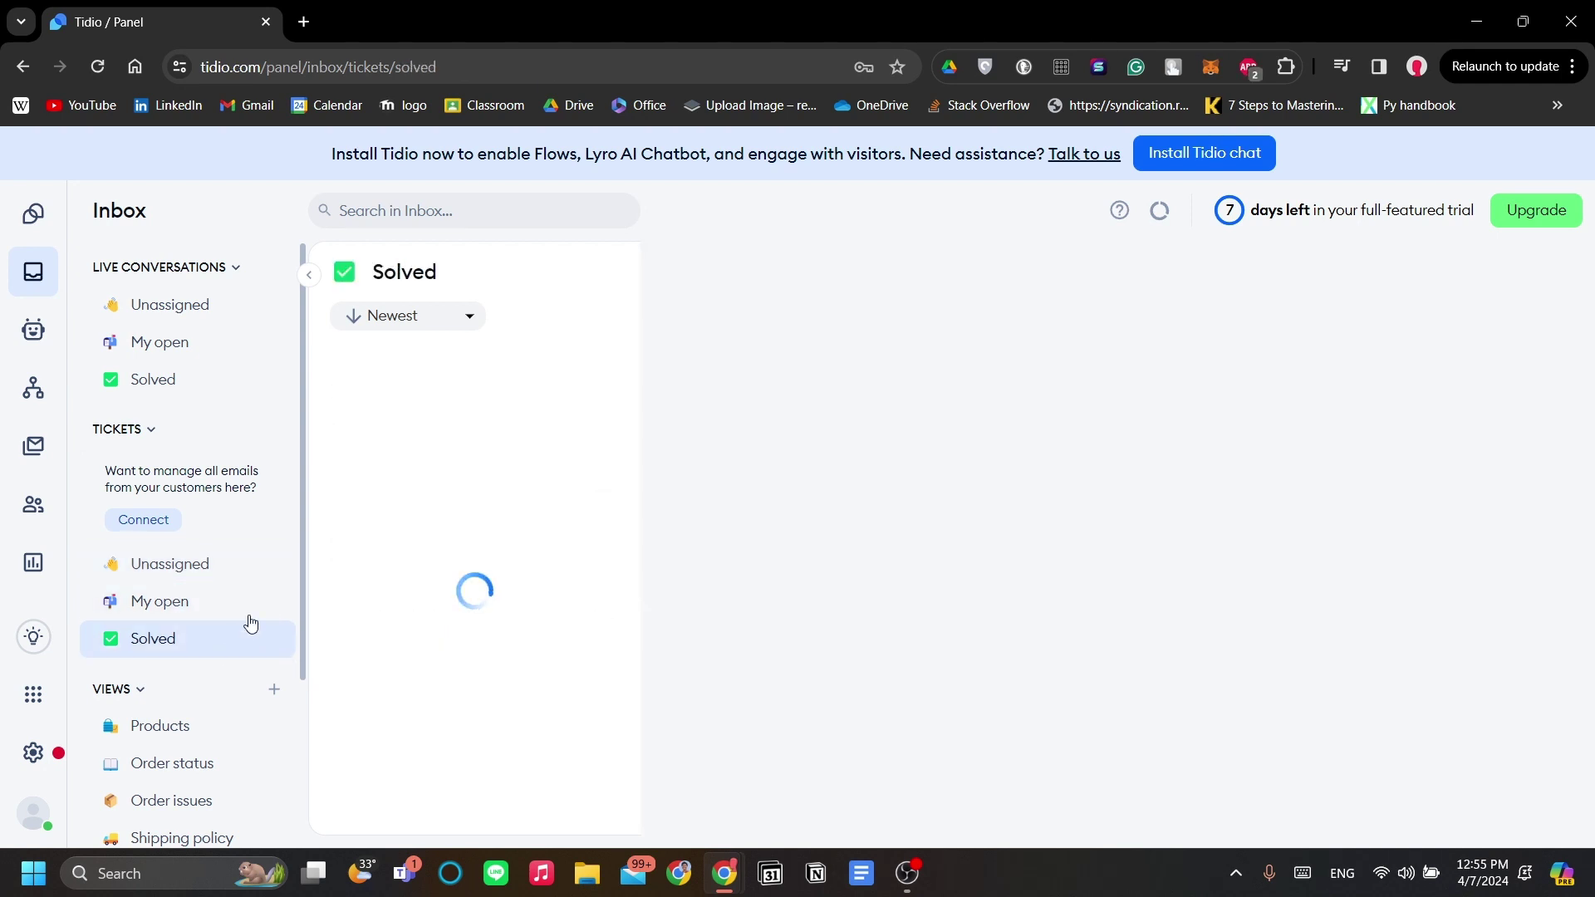
pyautogui.click(251, 568)
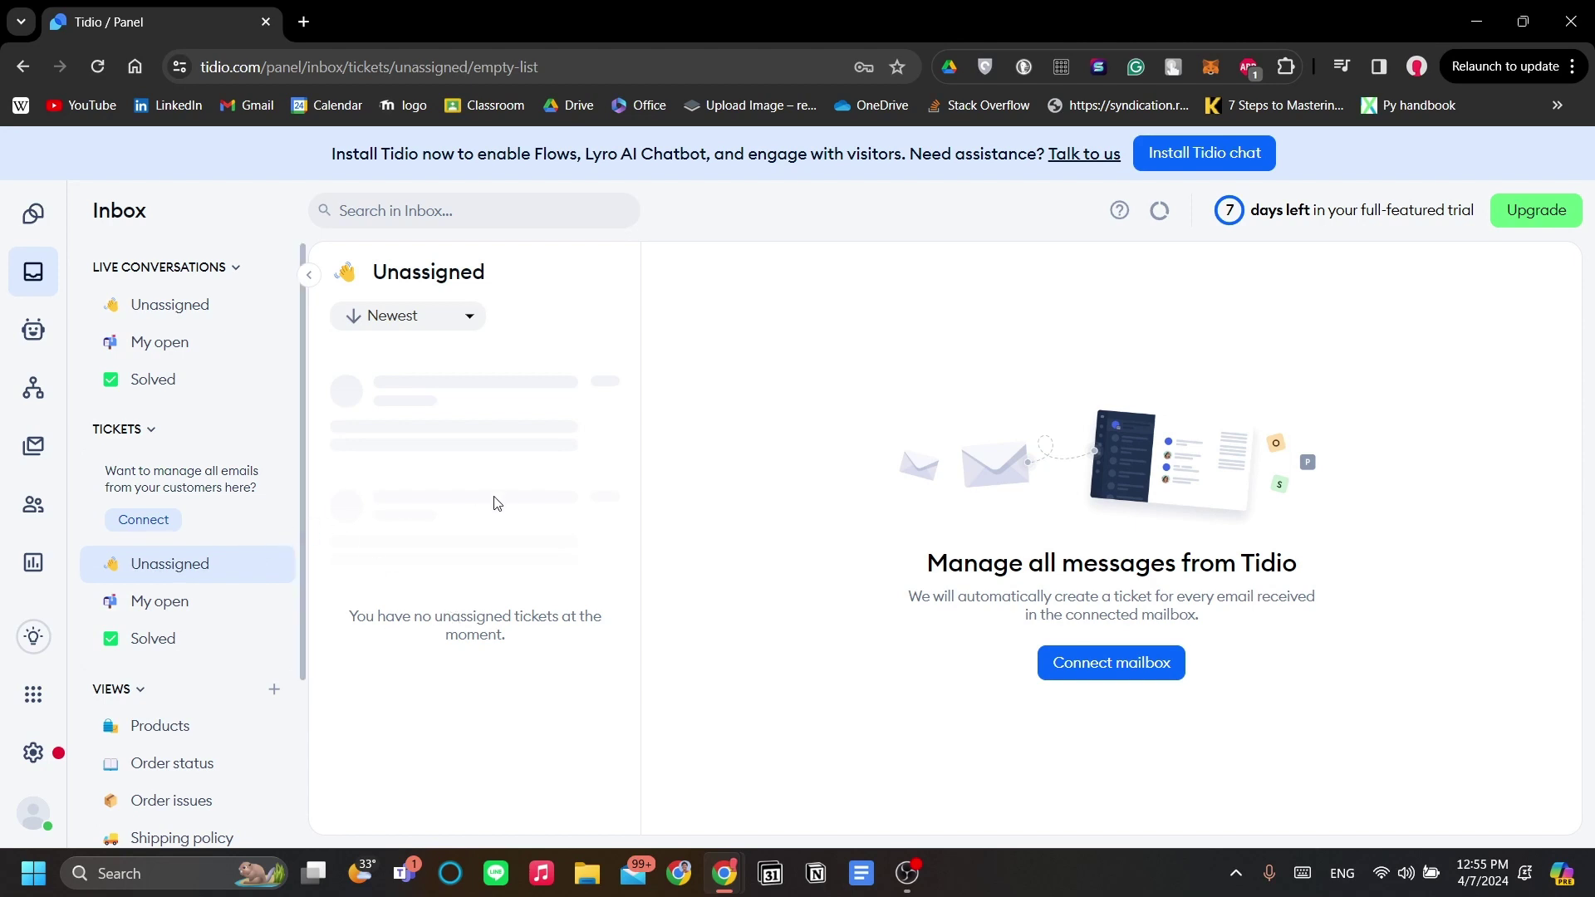
pyautogui.scroll(-3, 277, 552)
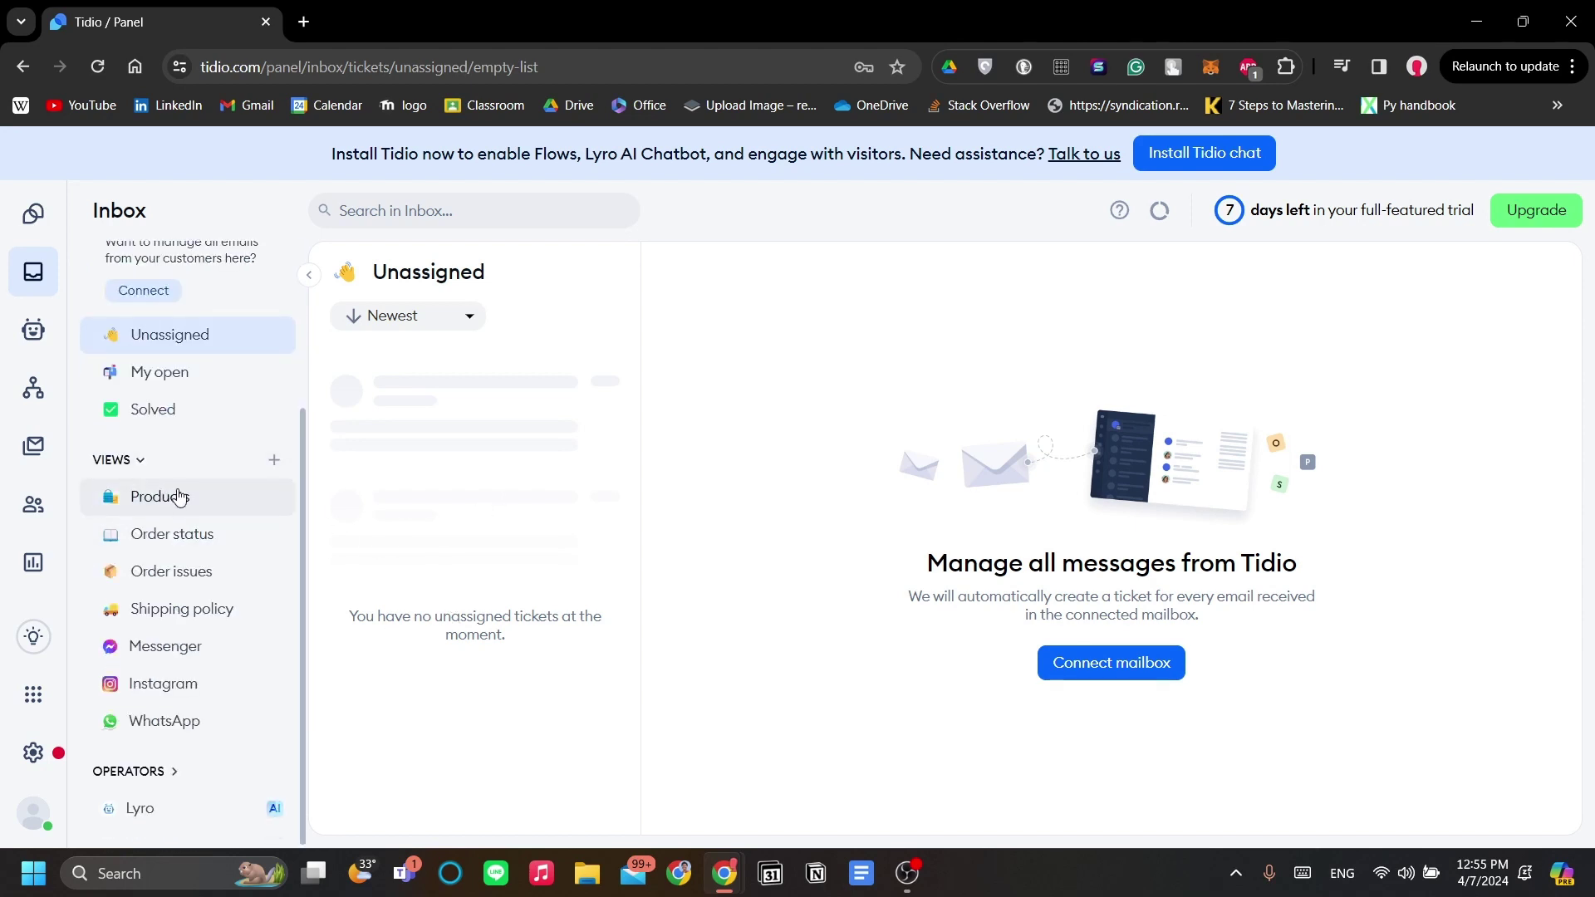
# Step: View the Products, Order status and Lyro conversation views in the Inbox
pyautogui.click(178, 497)
pyautogui.click(212, 536)
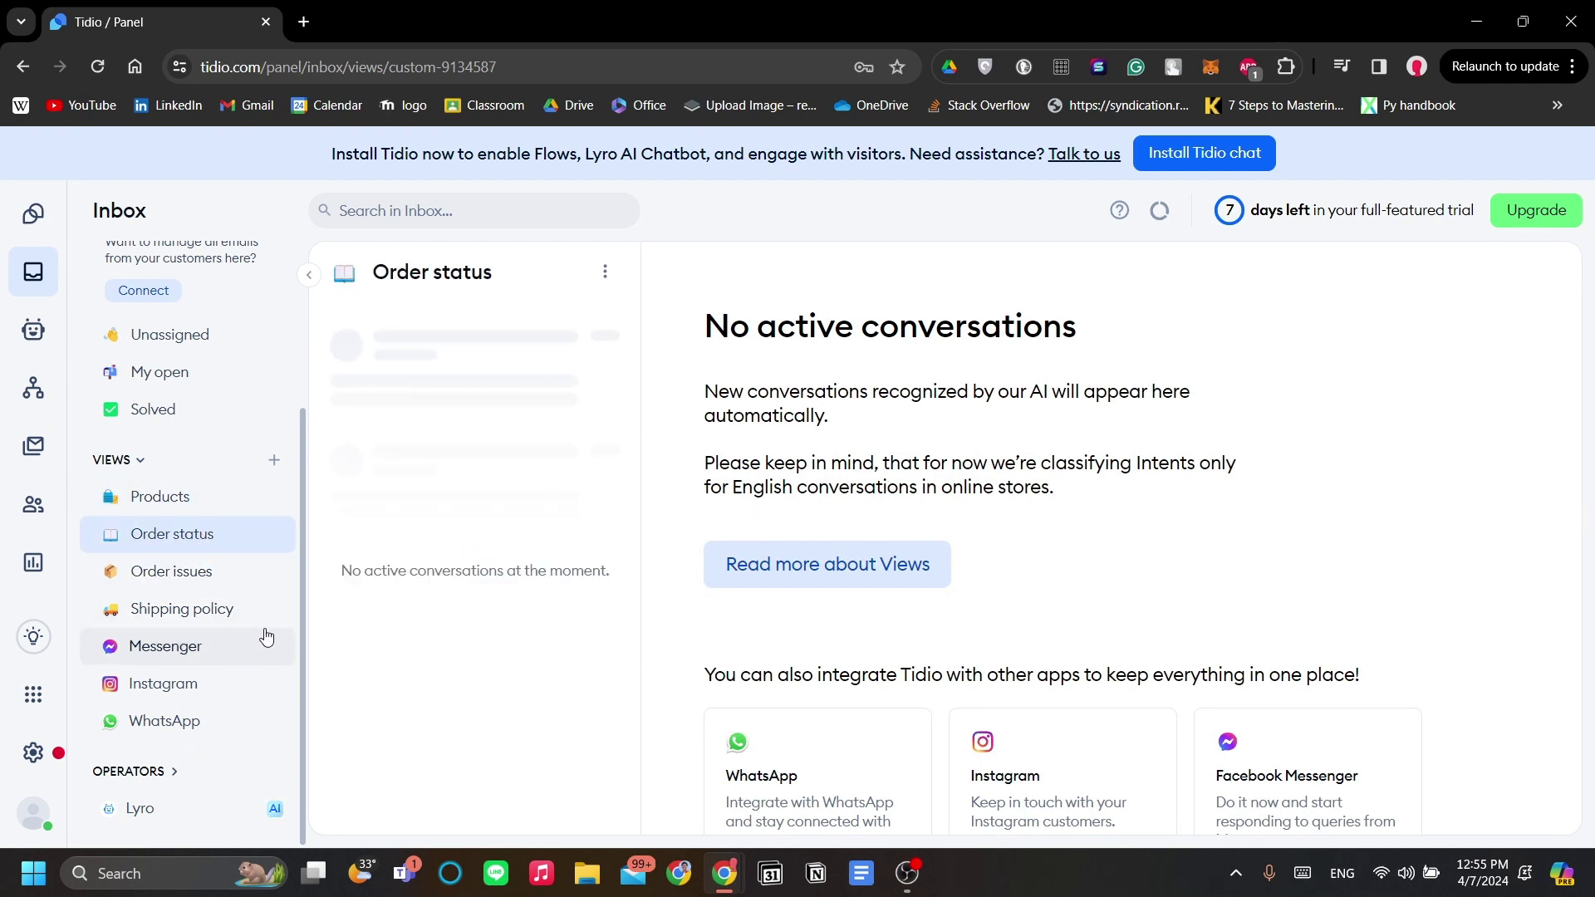
pyautogui.click(221, 809)
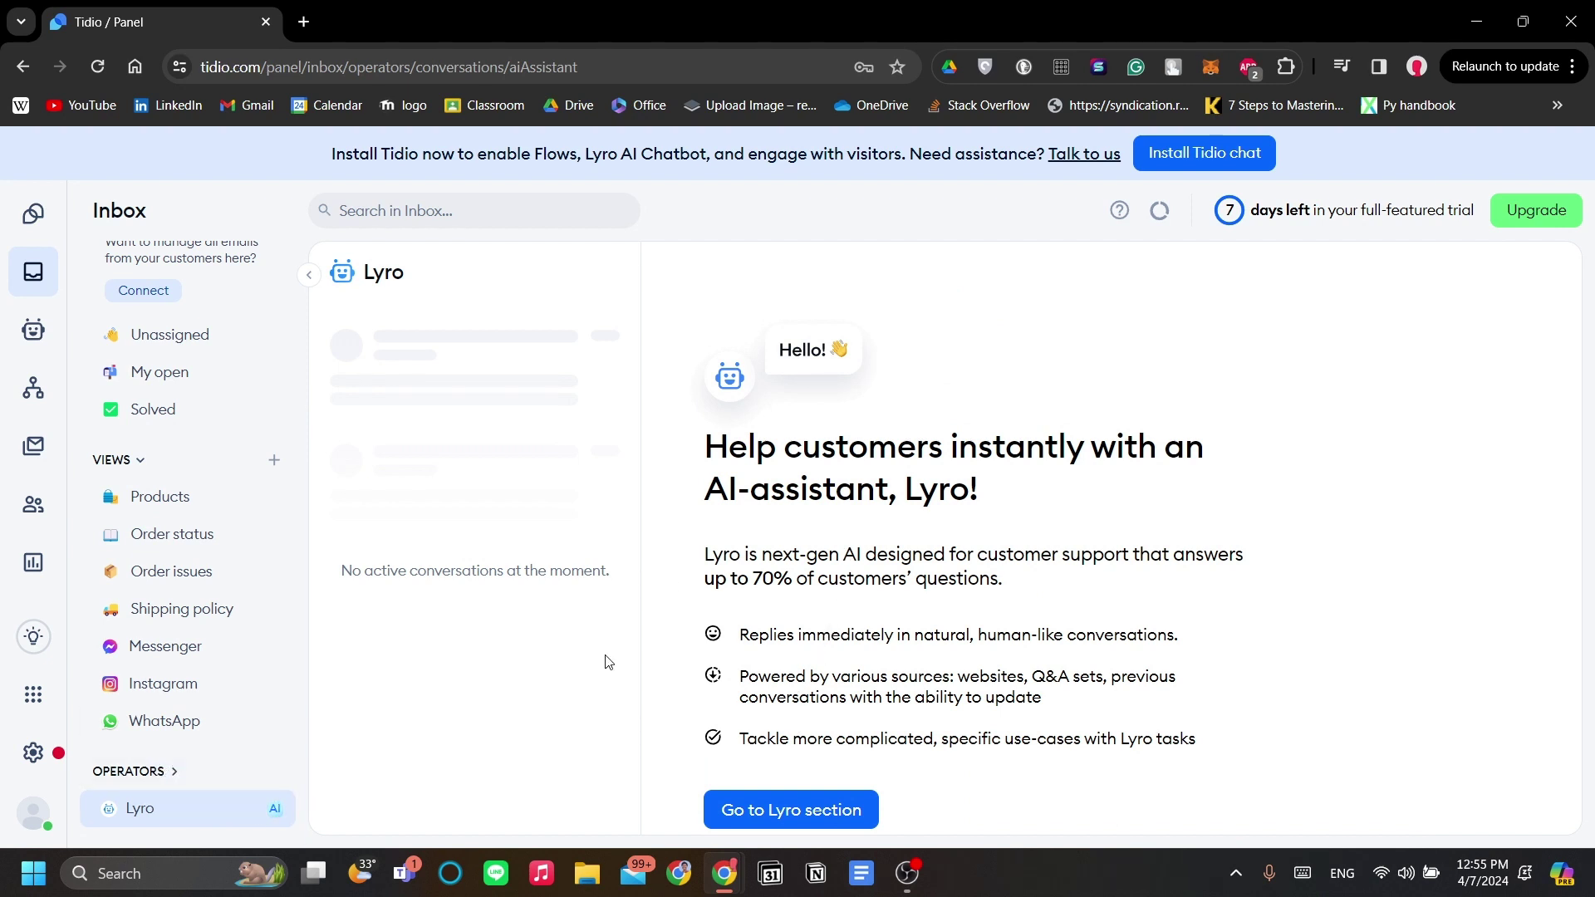
pyautogui.scroll(3, 231, 616)
pyautogui.scroll(-3, 232, 616)
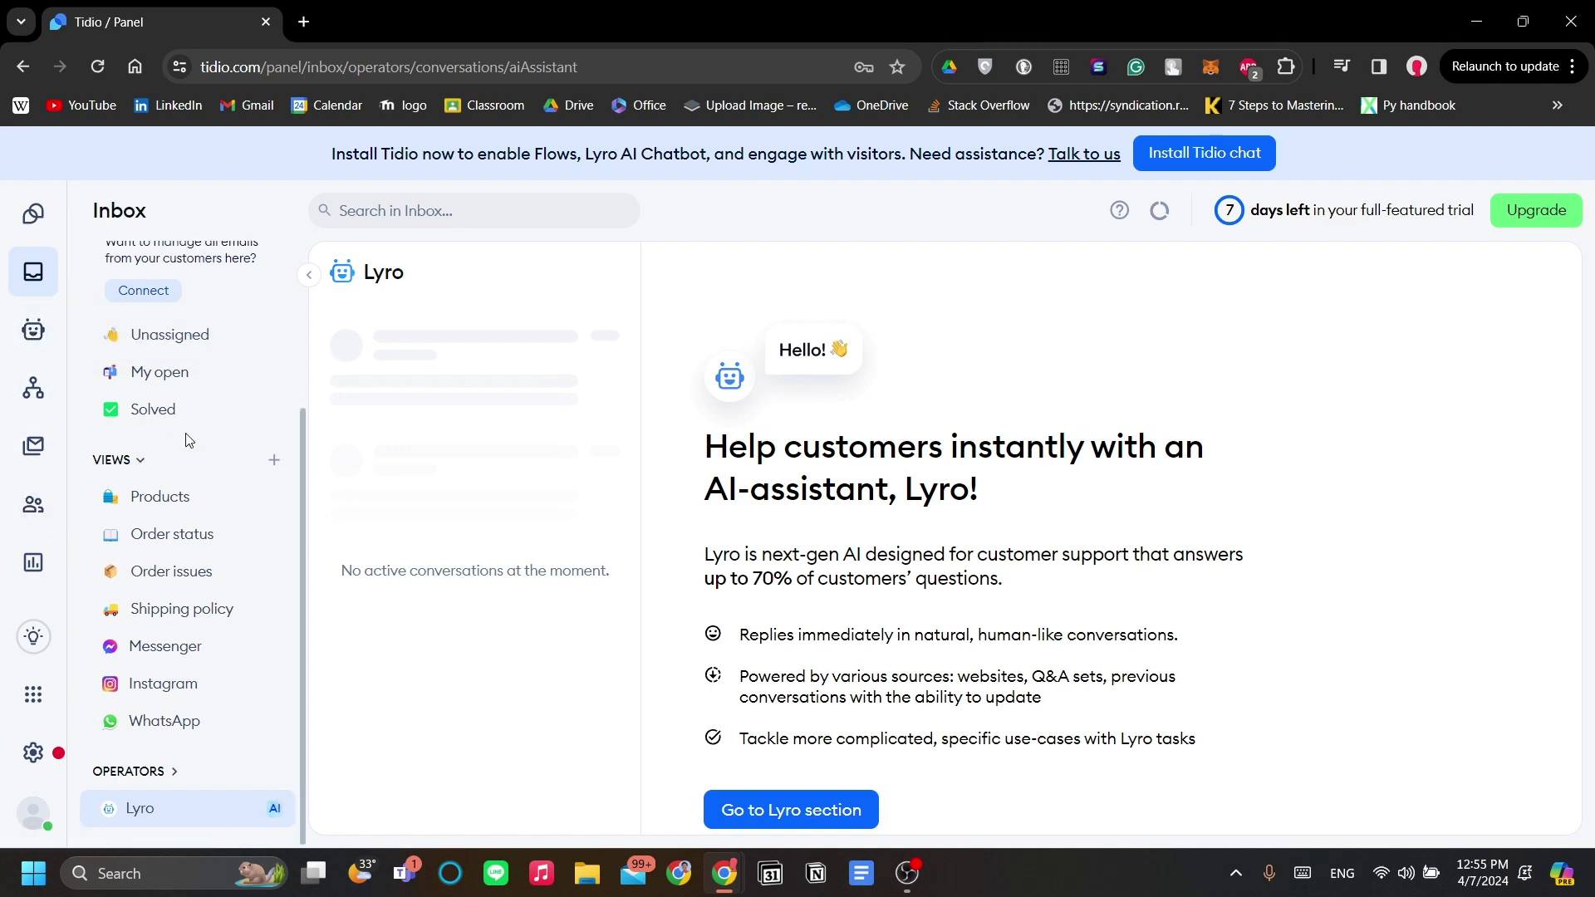
# Step: Visit the Lyro AI Chatbot page, then go to Flows Strategies
pyautogui.click(33, 330)
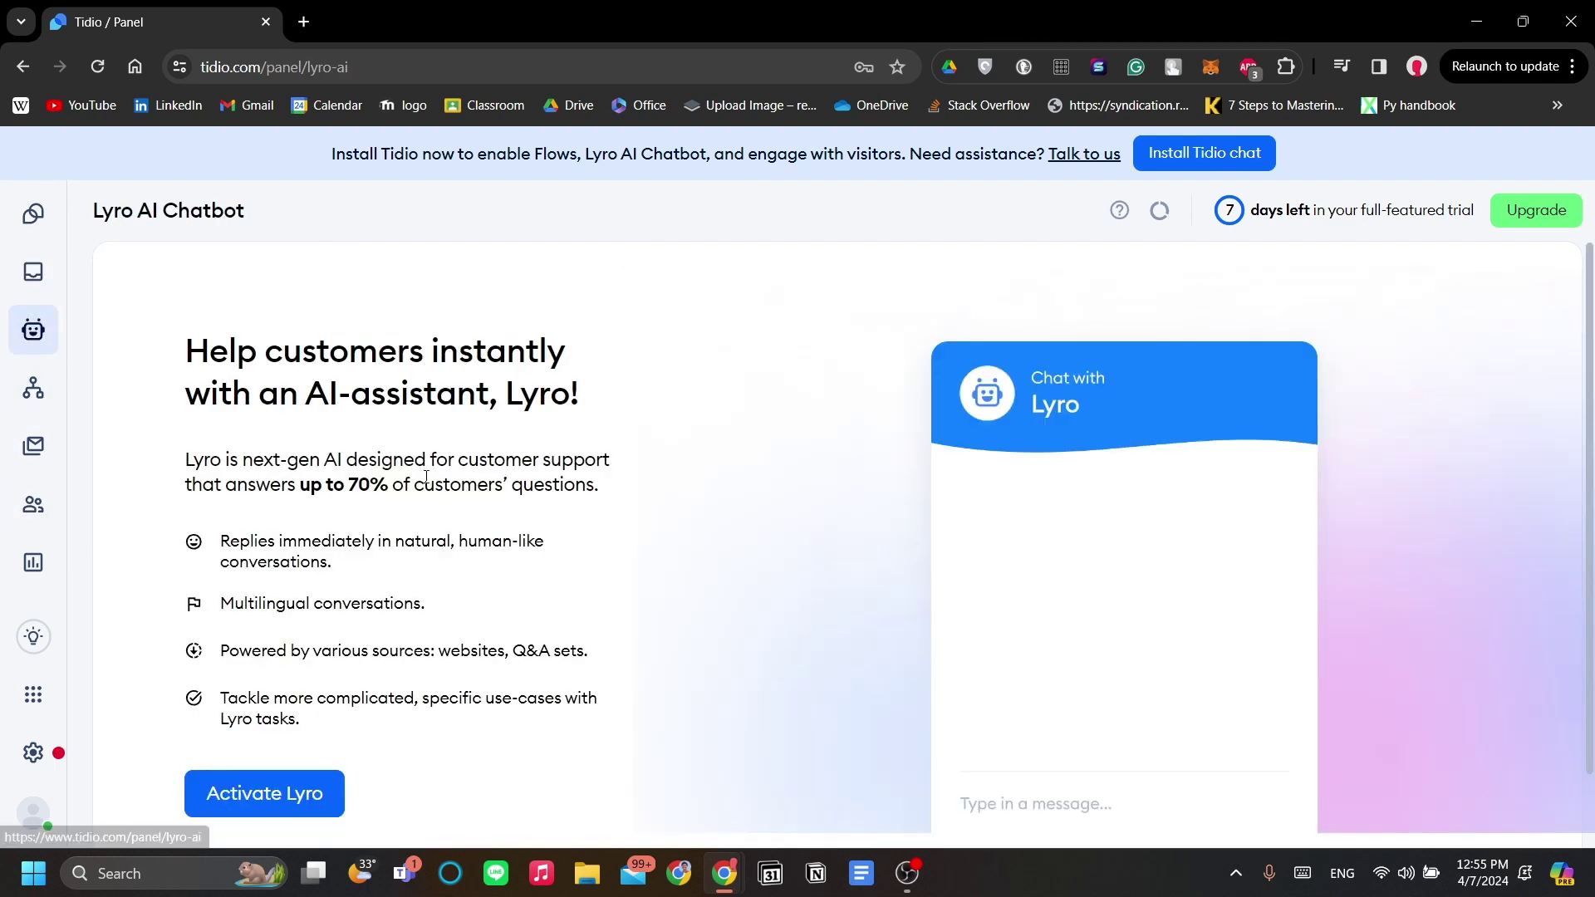
pyautogui.scroll(-1, 426, 476)
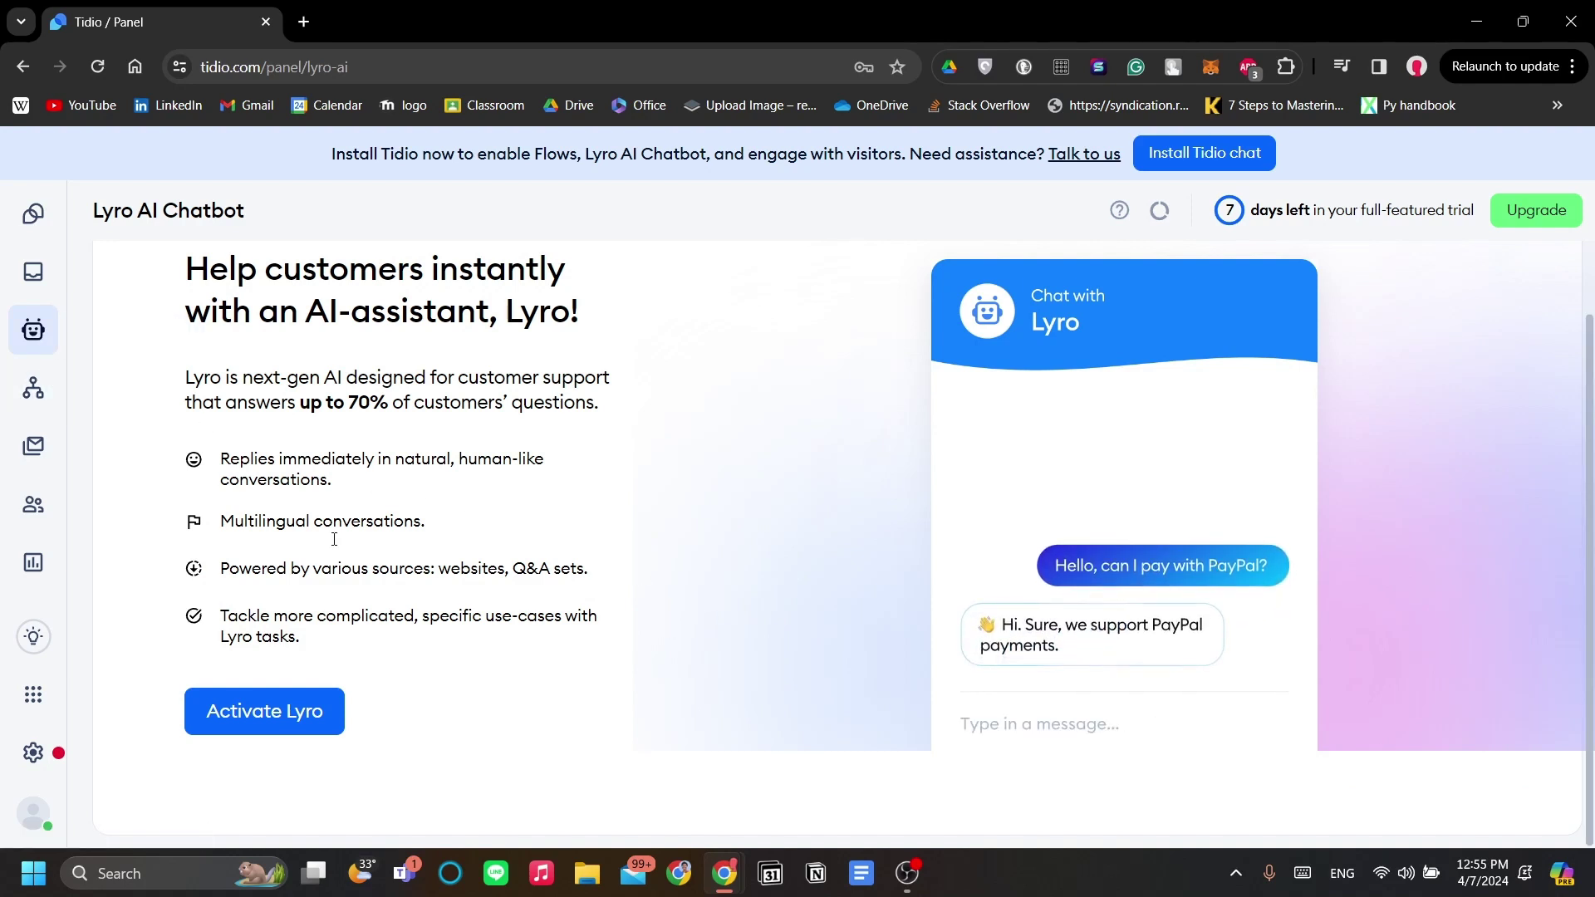
pyautogui.click(47, 402)
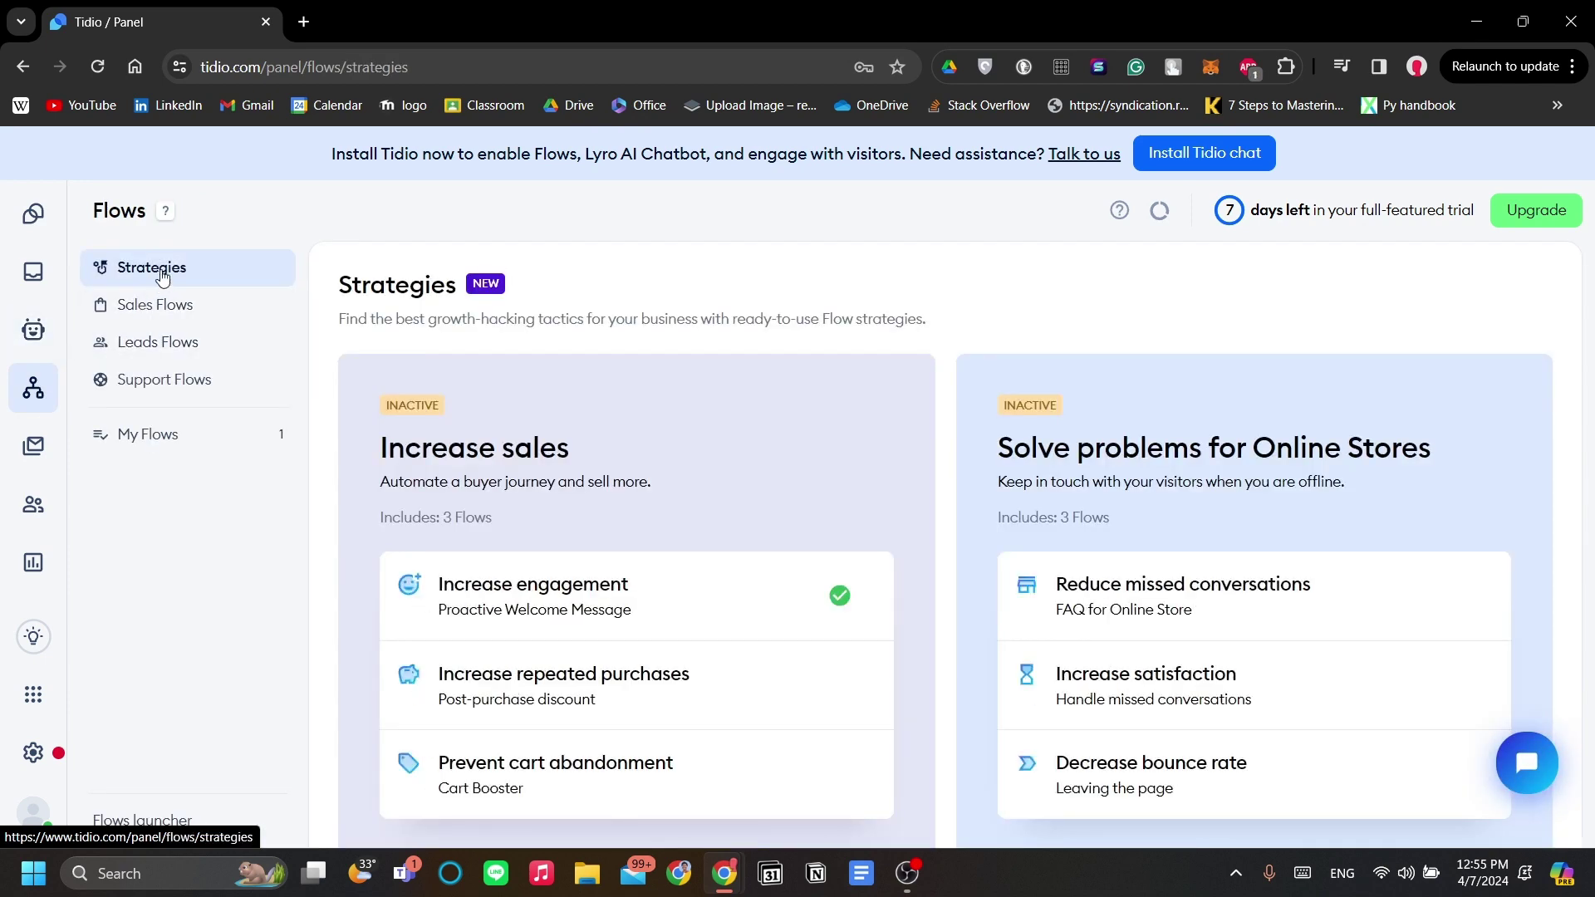
# Step: Browse Sales Flows, Strategies and Leads Flows, then scroll the Support Flows templates
pyautogui.click(256, 320)
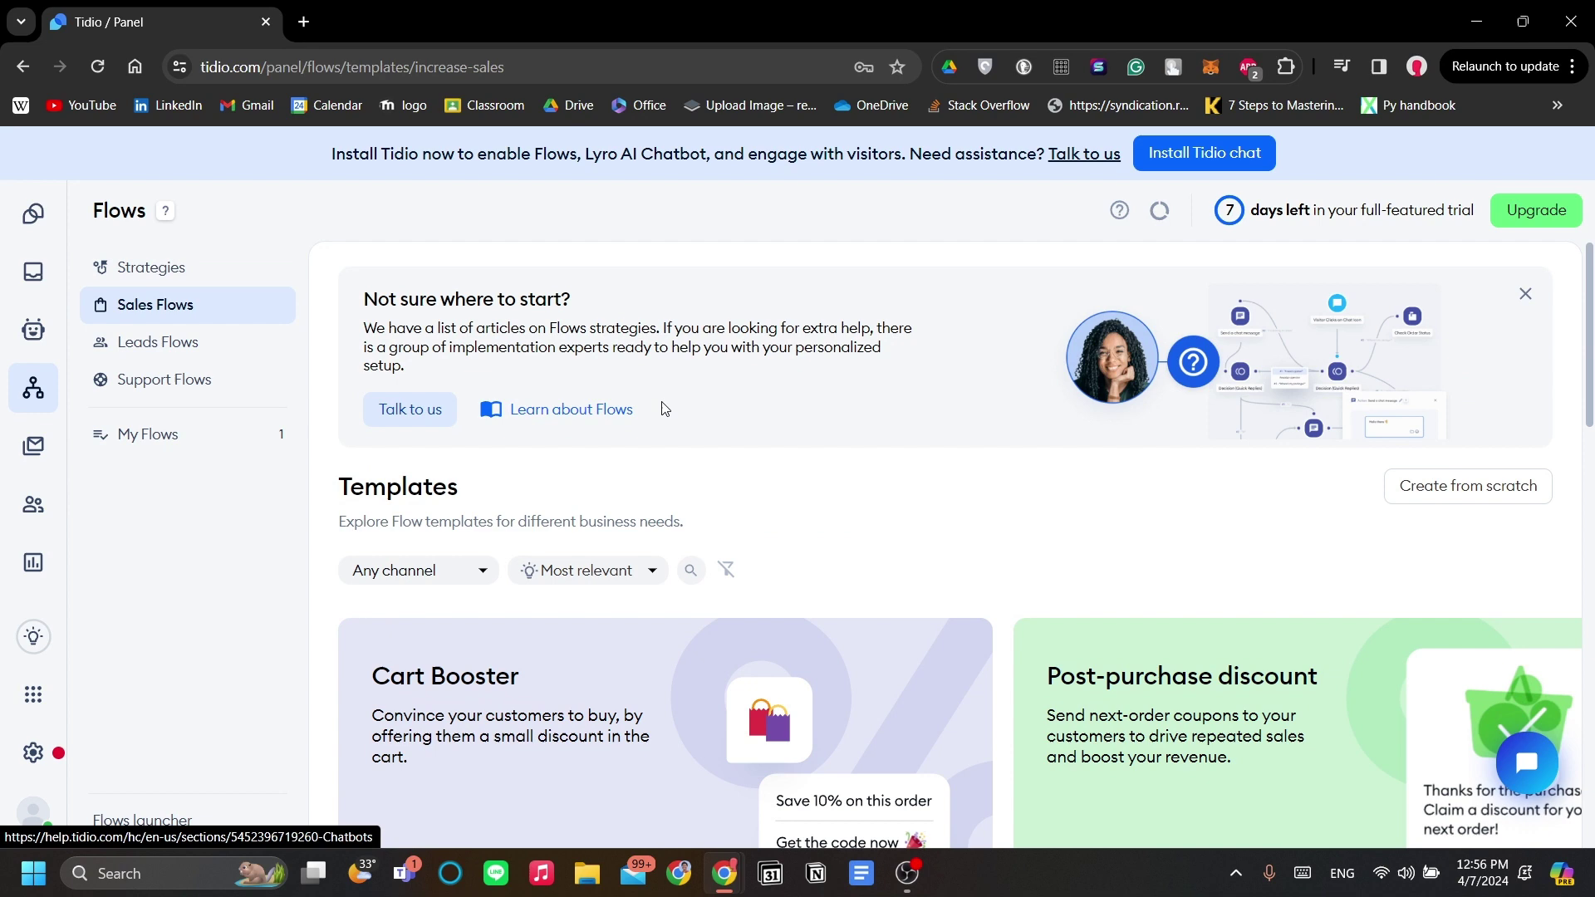
pyautogui.scroll(-4, 661, 407)
pyautogui.scroll(3, 665, 448)
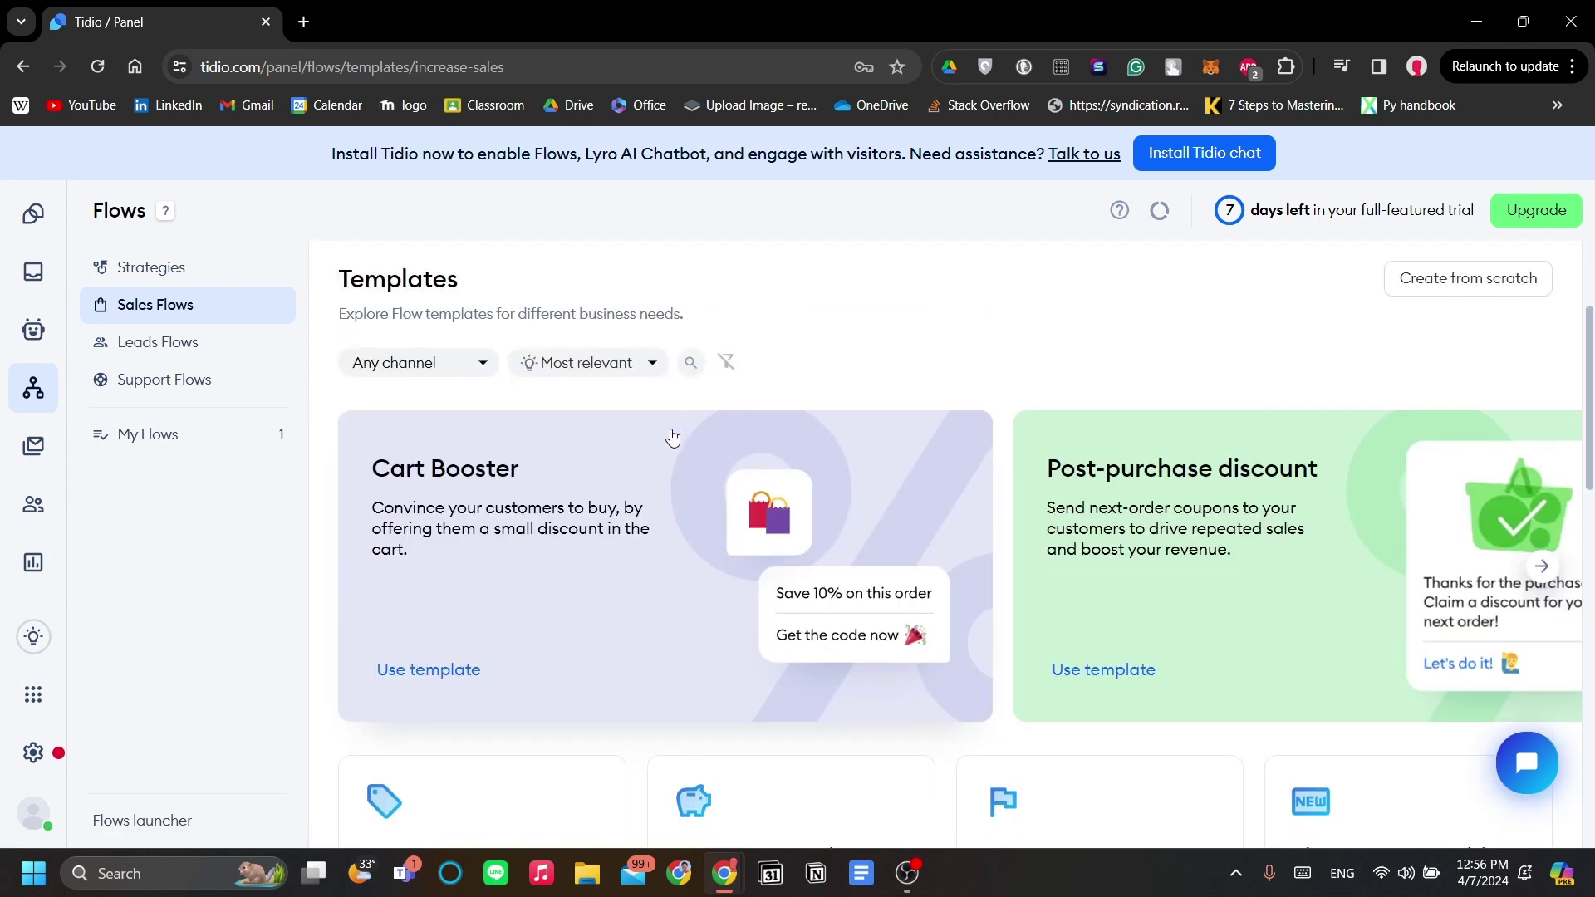
pyautogui.click(191, 268)
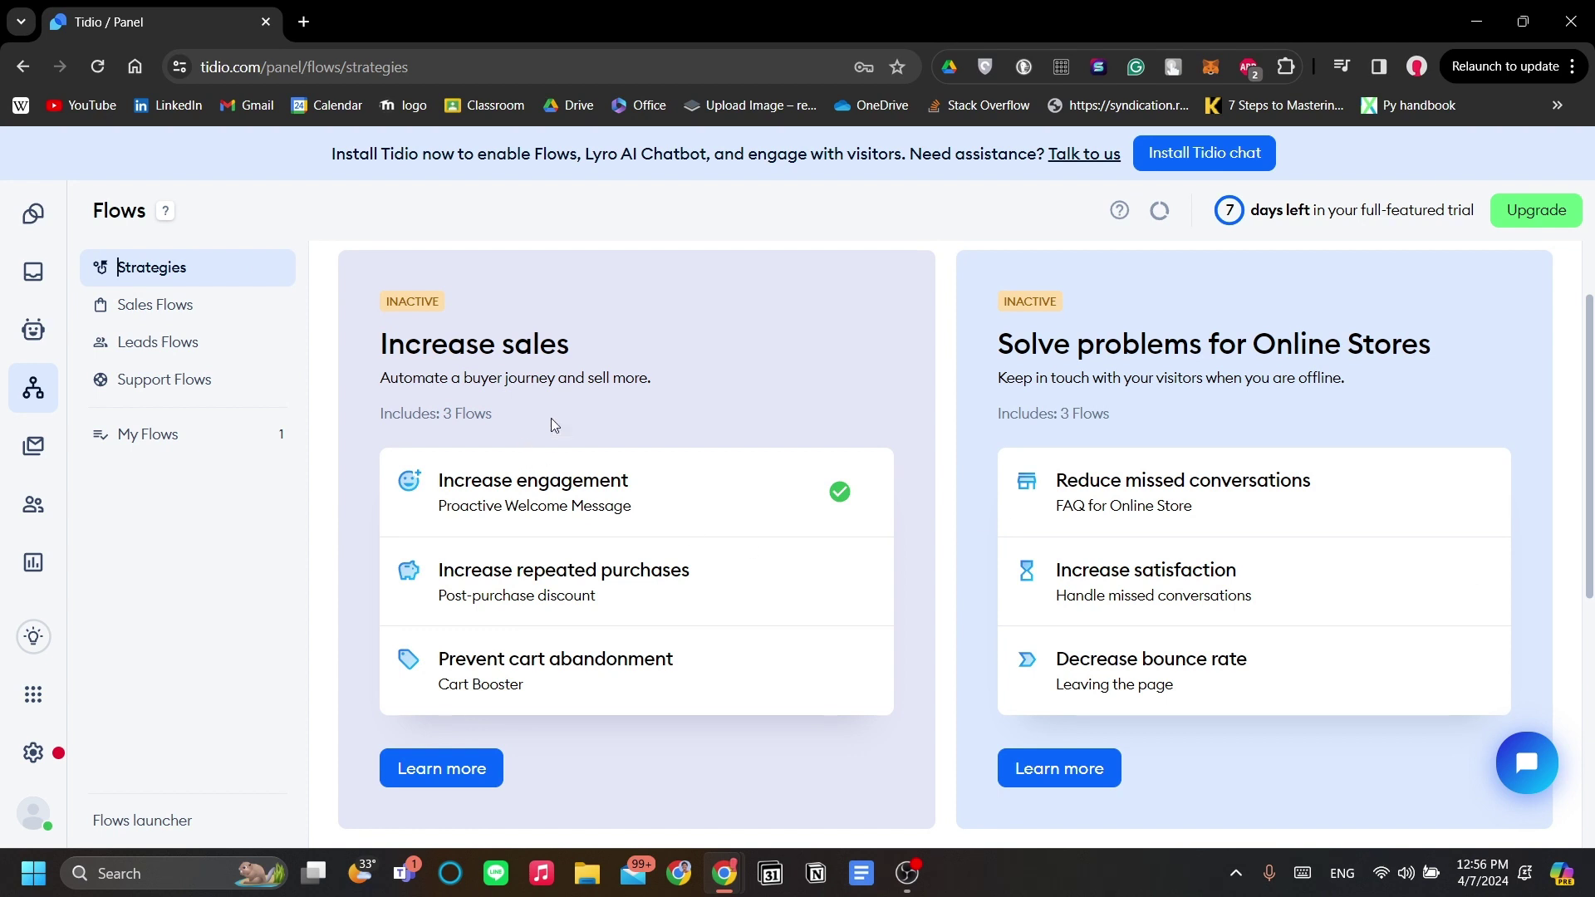
pyautogui.click(261, 306)
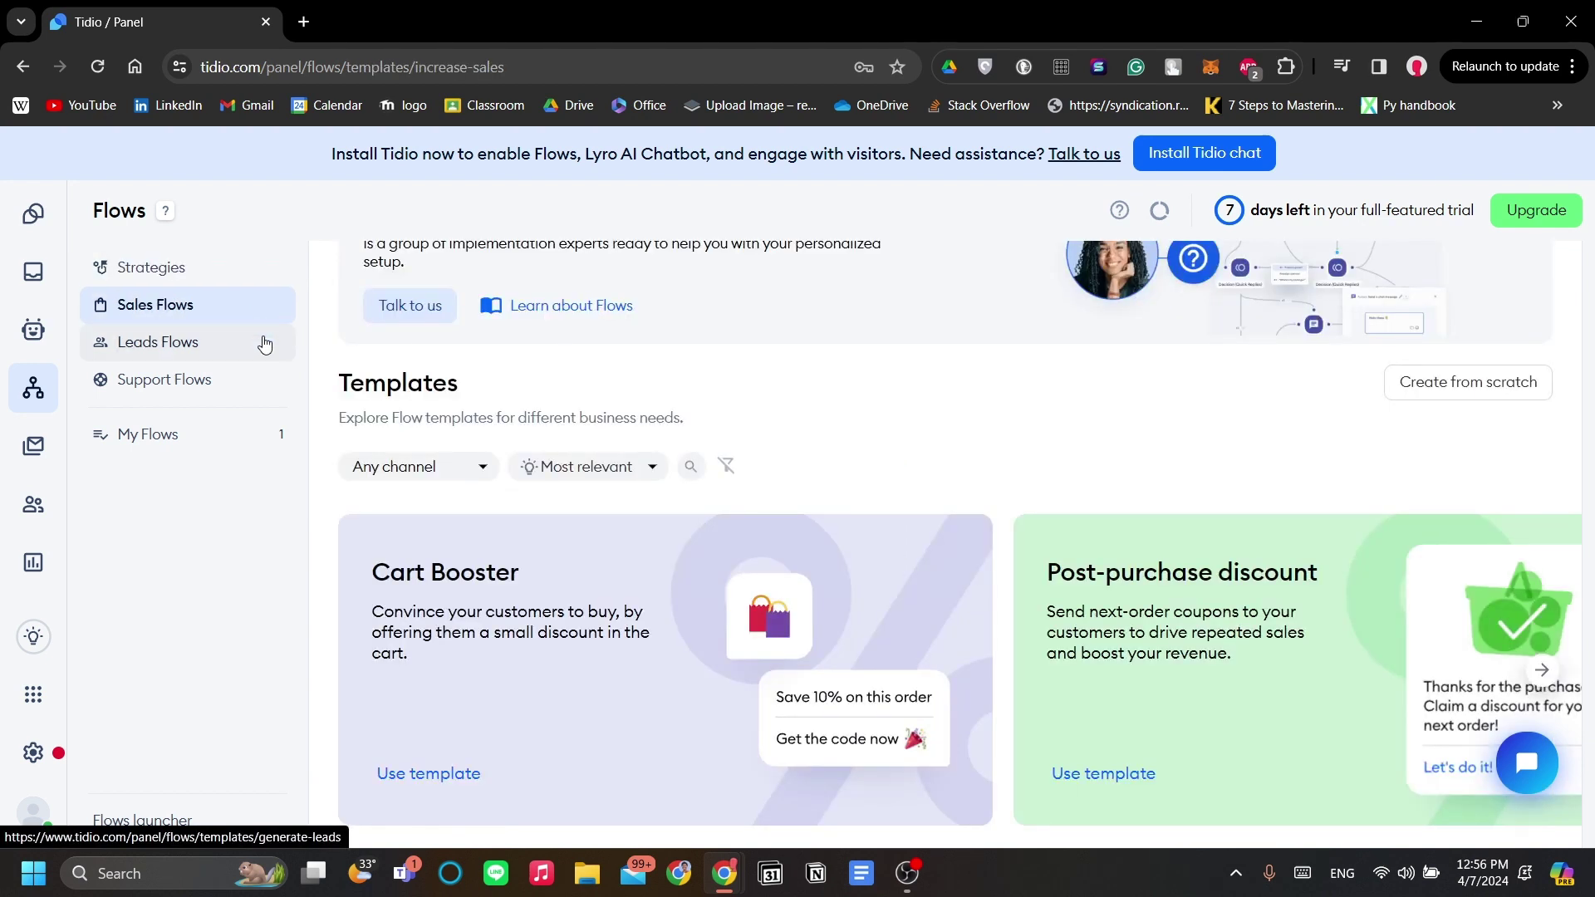
pyautogui.scroll(2, 562, 435)
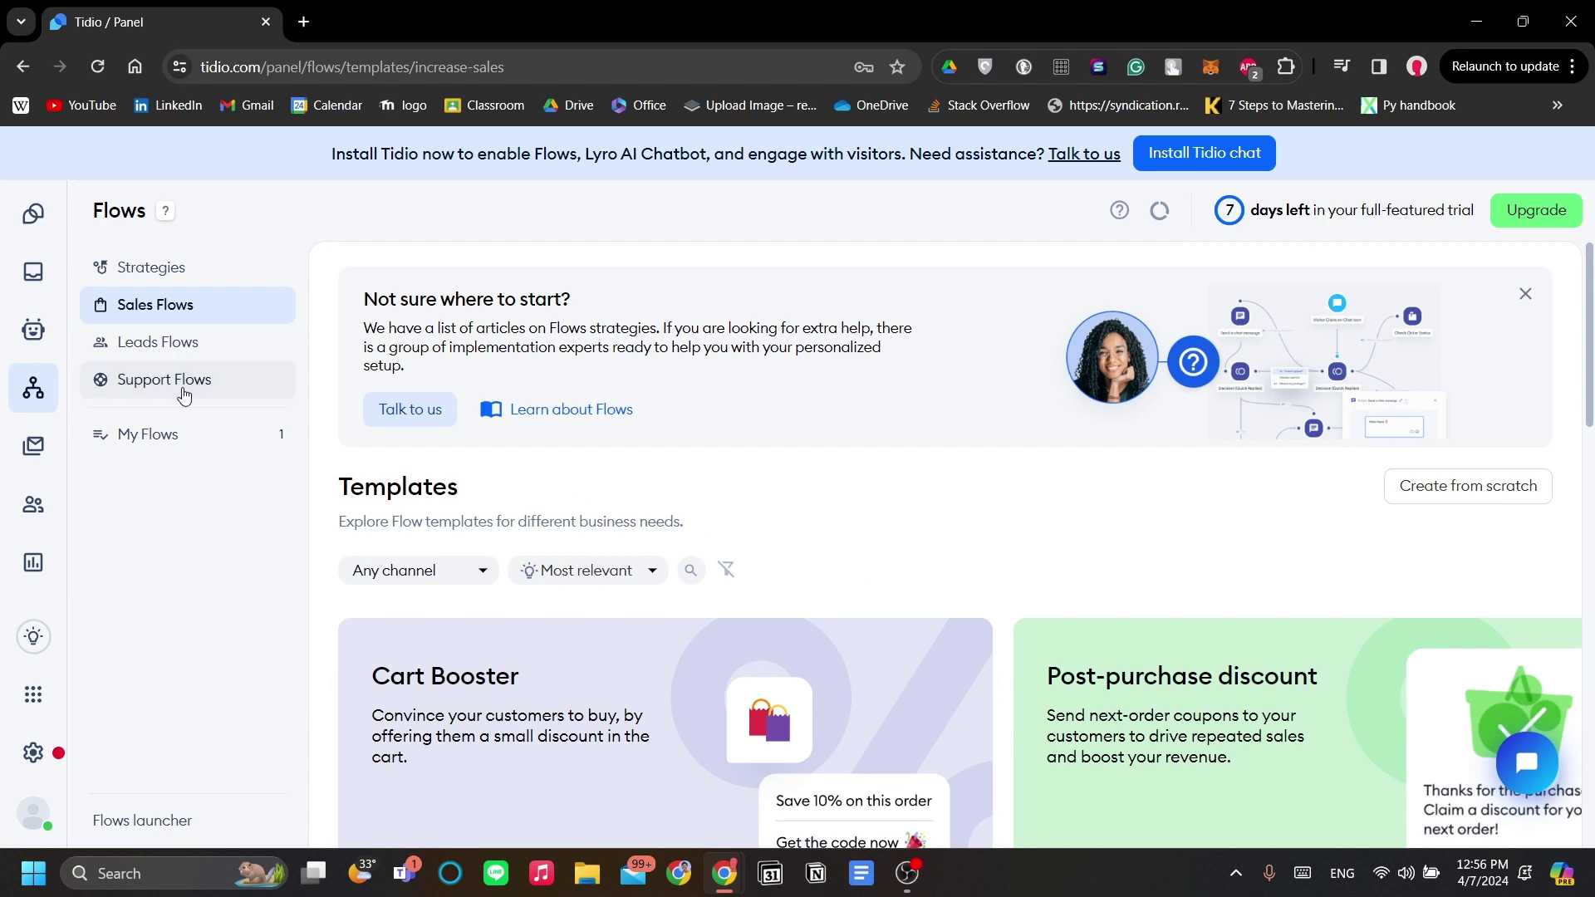
pyautogui.click(219, 344)
pyautogui.click(232, 387)
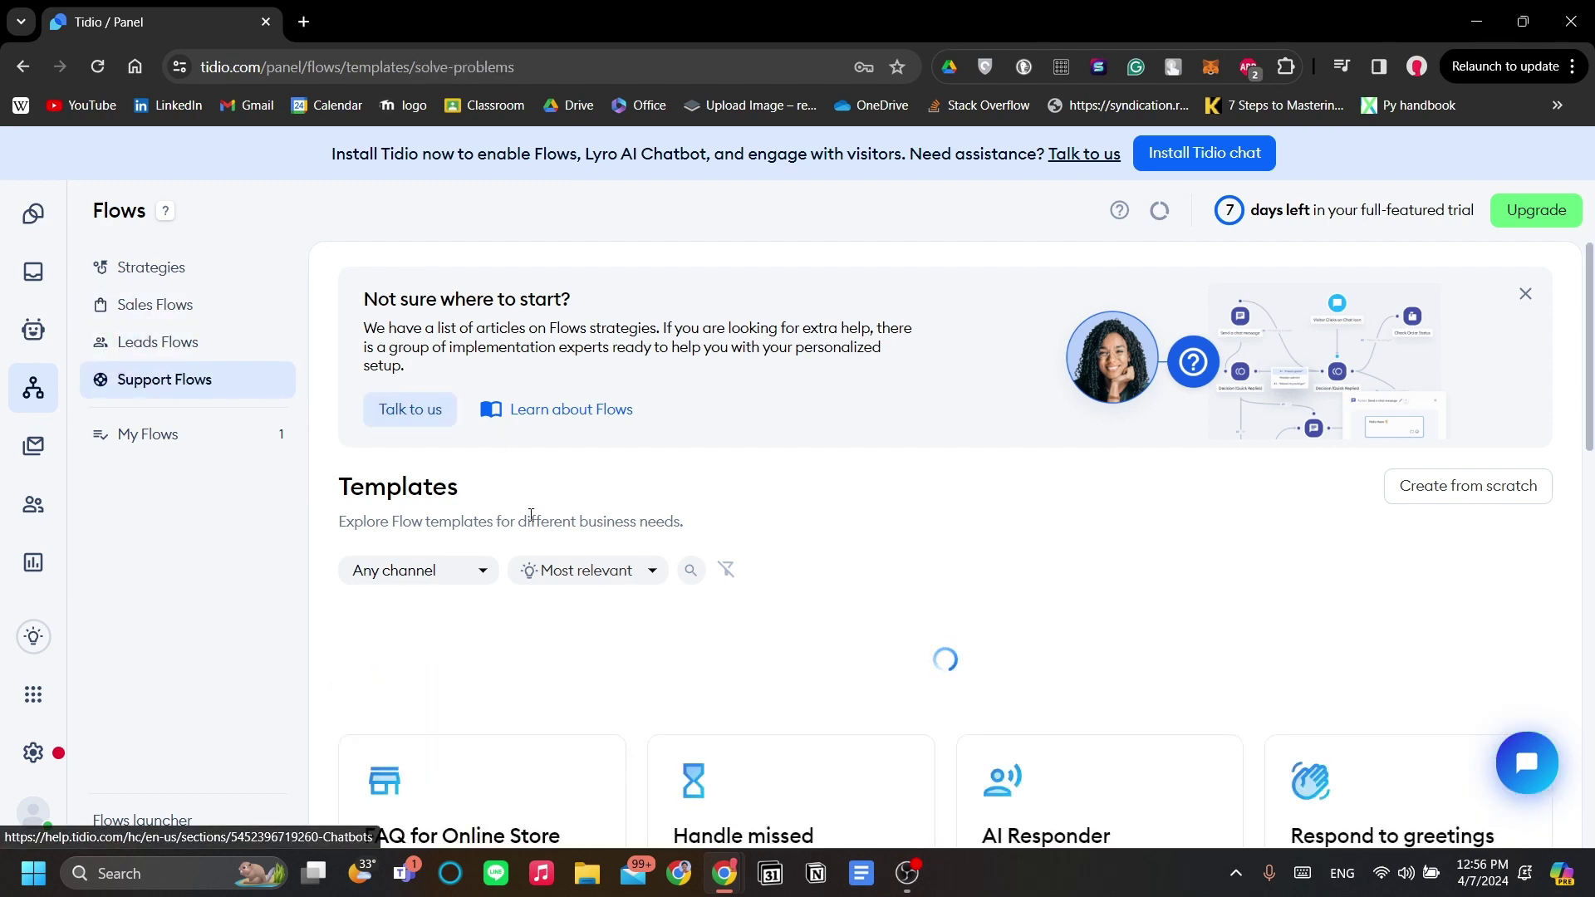
pyautogui.scroll(-5, 635, 534)
pyautogui.scroll(-2, 636, 533)
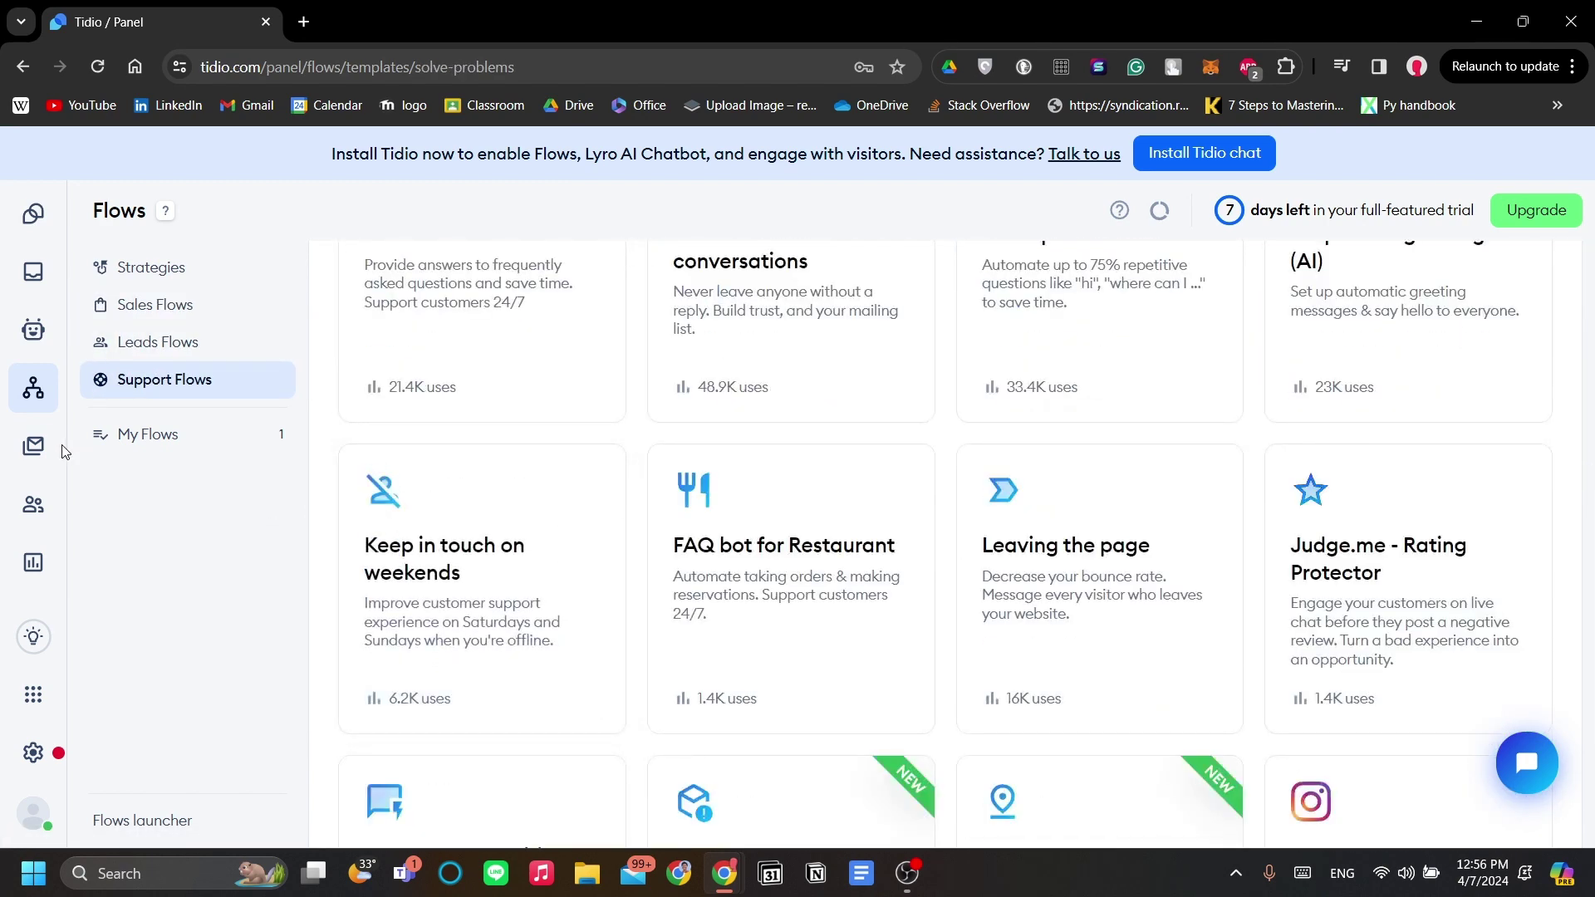
# Step: In Email Marketing, compare Campaigns and Automated flows, ending on the empty My added list
pyautogui.click(31, 446)
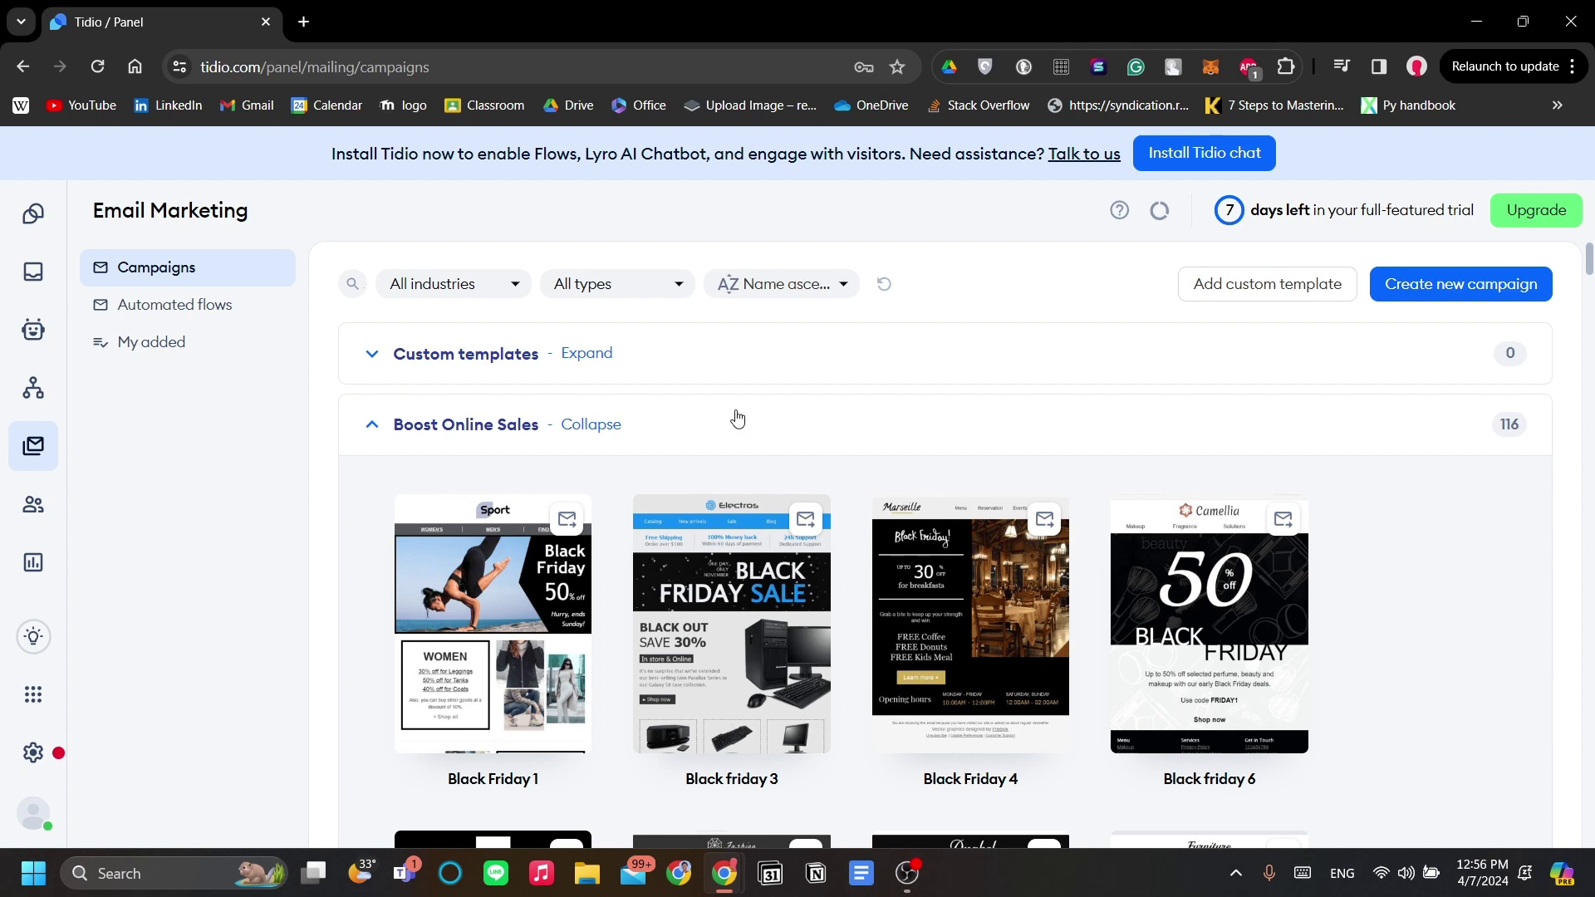
pyautogui.scroll(-5, 683, 456)
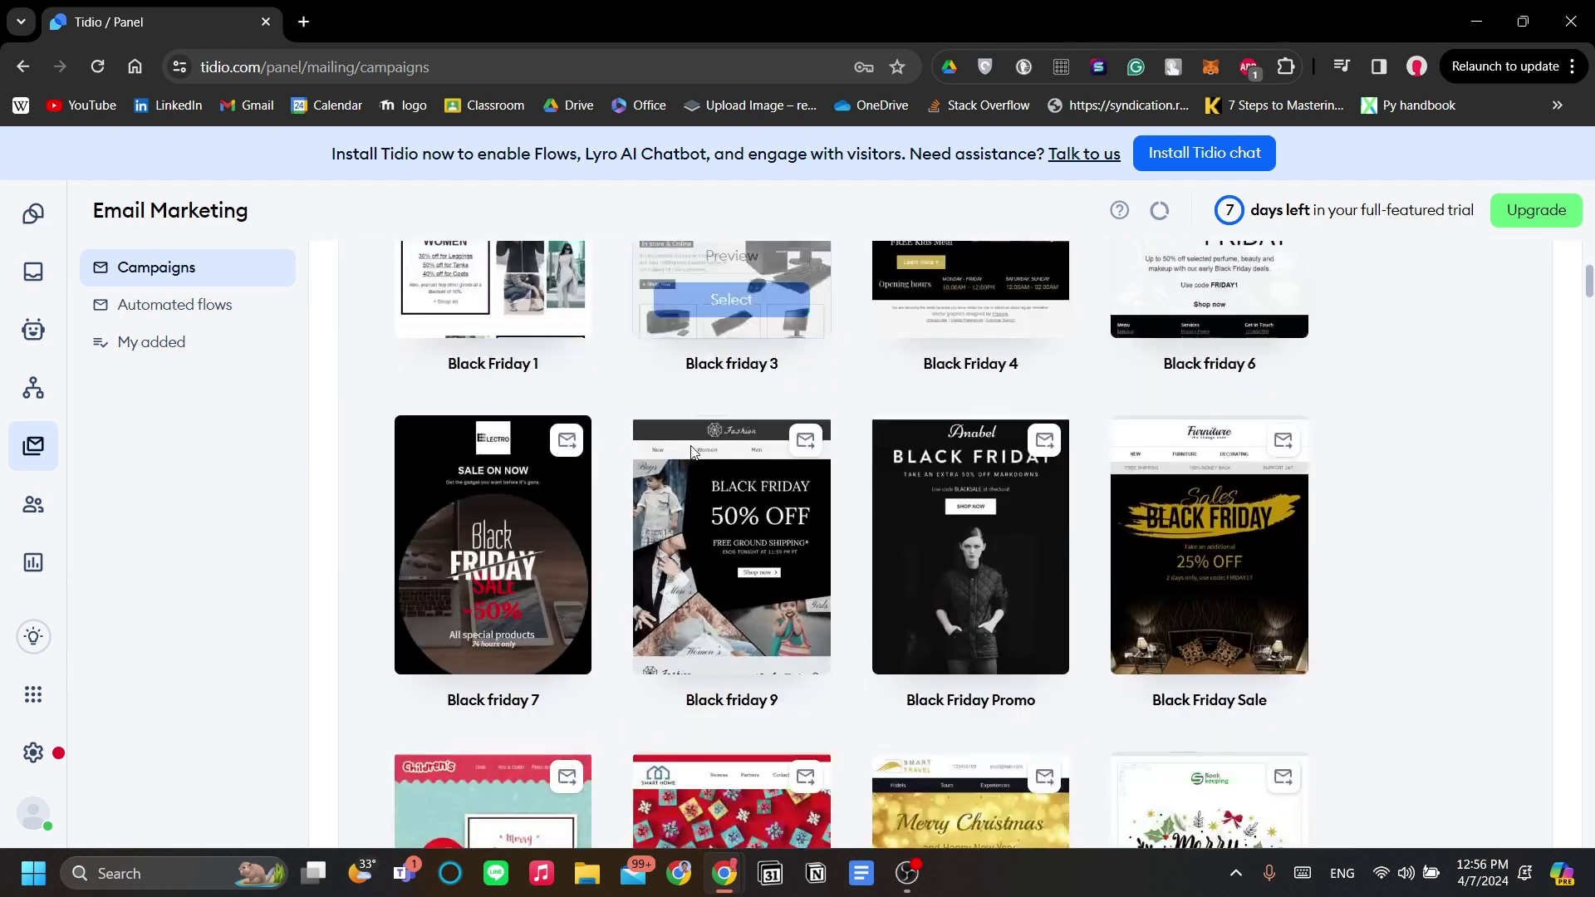
pyautogui.click(250, 322)
pyautogui.click(243, 343)
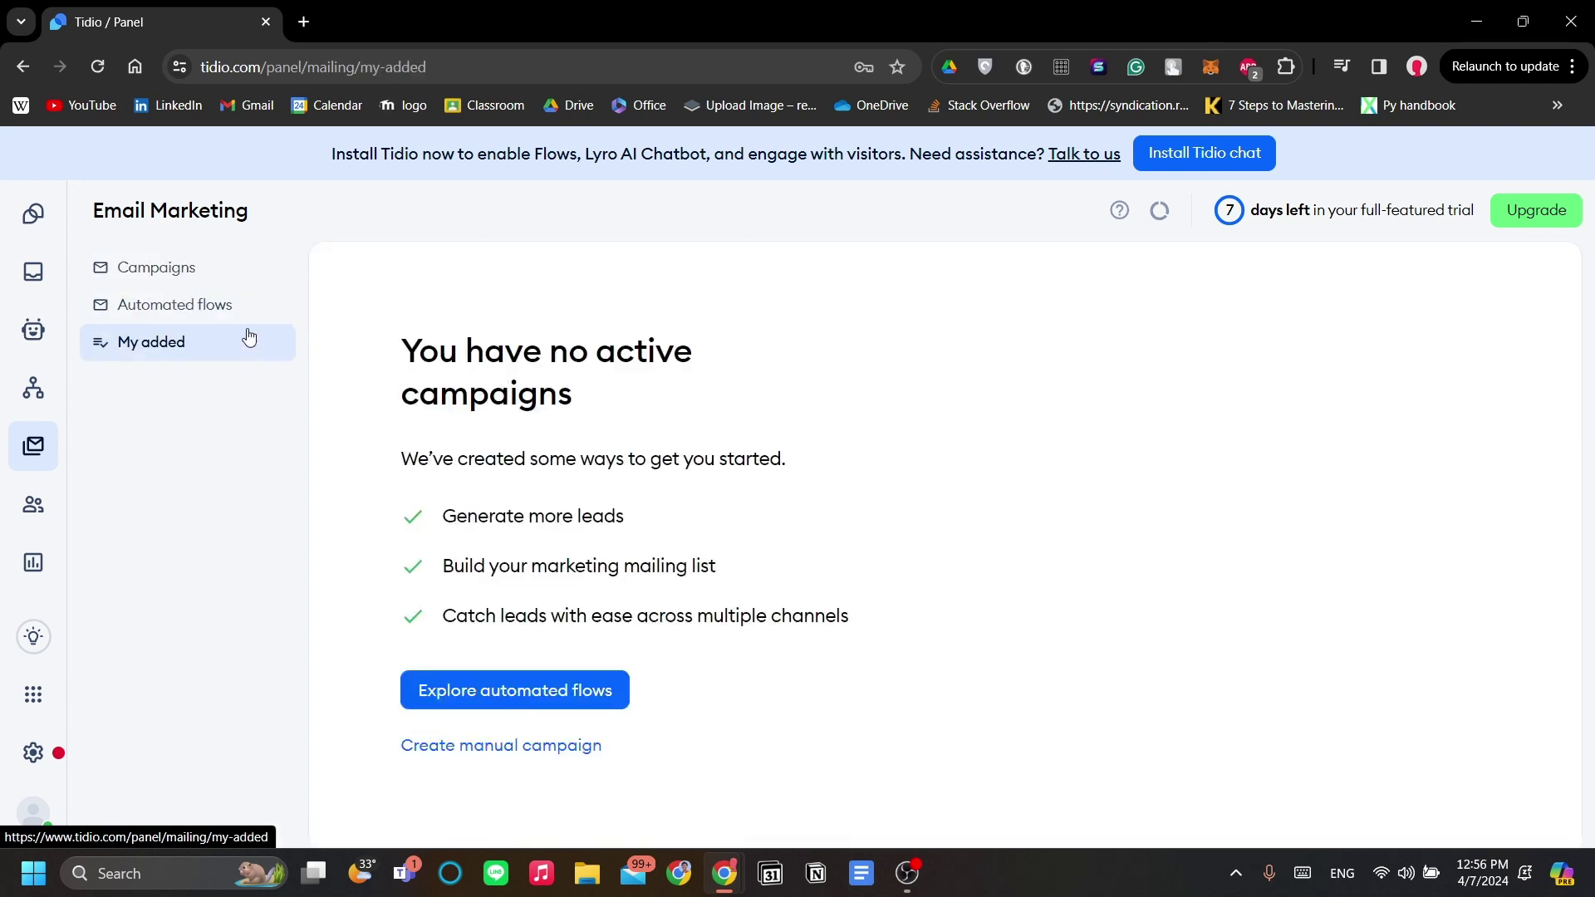
pyautogui.click(246, 300)
pyautogui.click(246, 275)
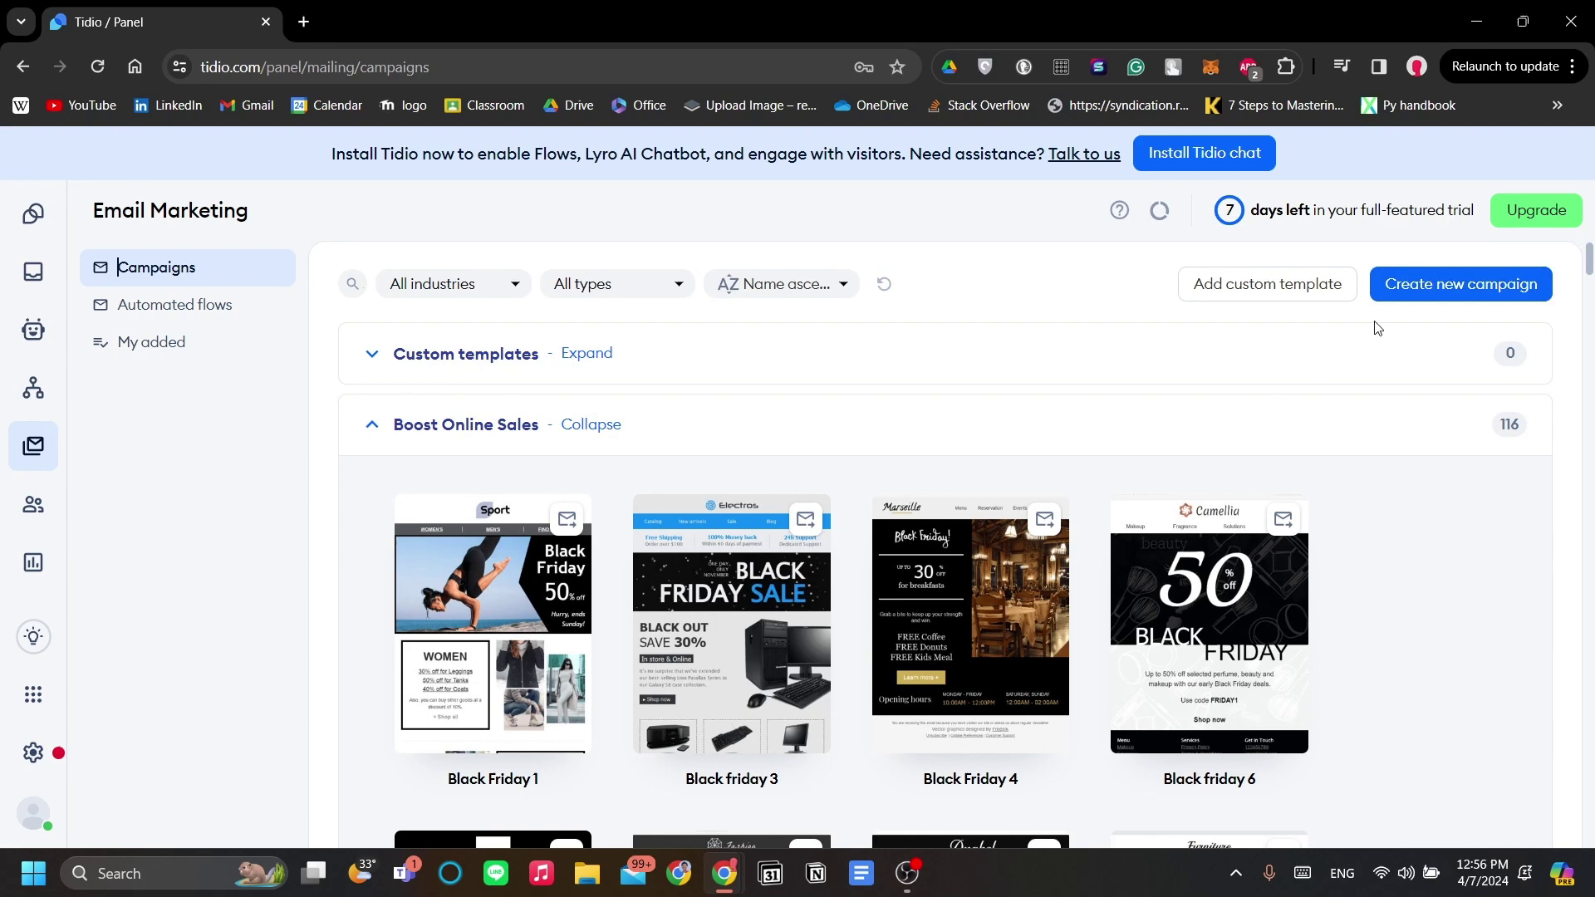
pyautogui.click(270, 298)
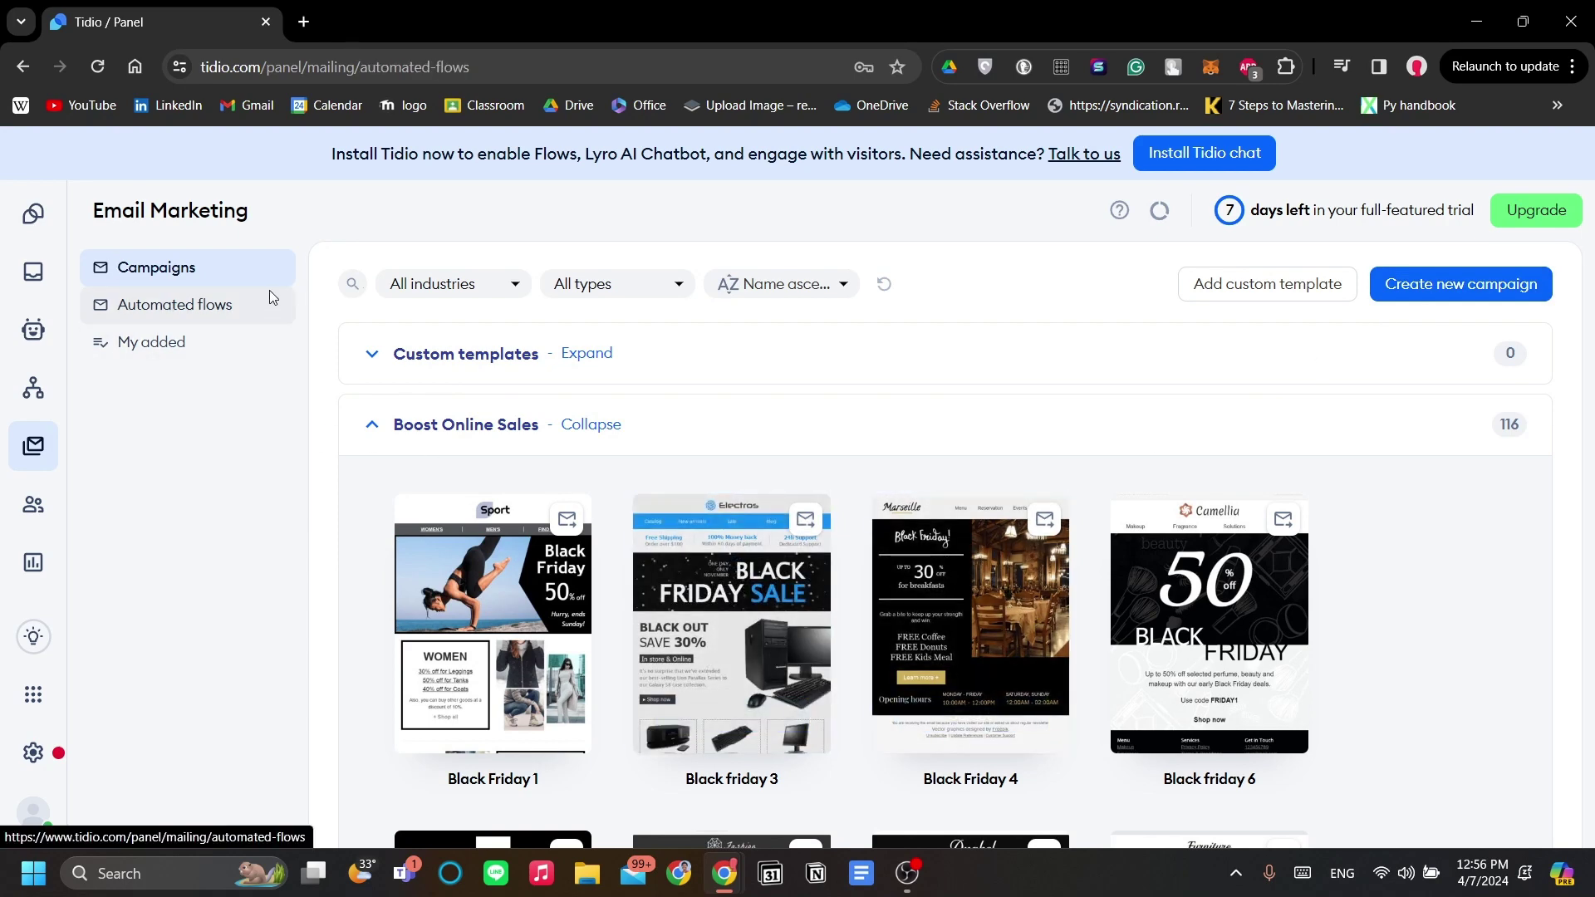
pyautogui.click(263, 333)
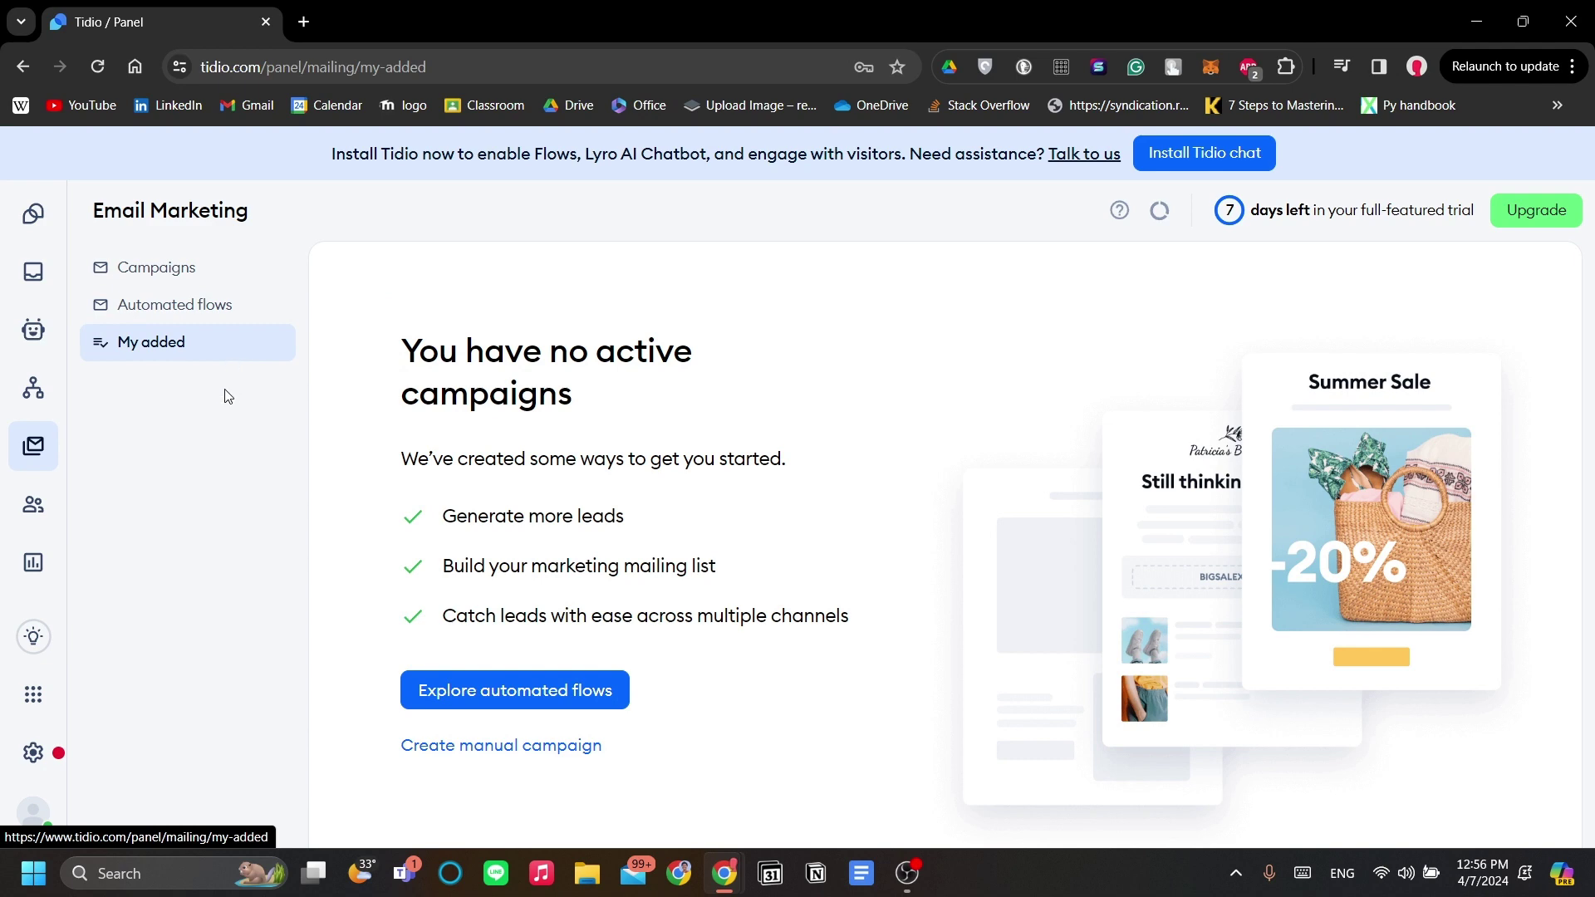
# Step: In Customers, check the All contacts and Subscribers segments, ending on the empty All contacts
pyautogui.click(33, 505)
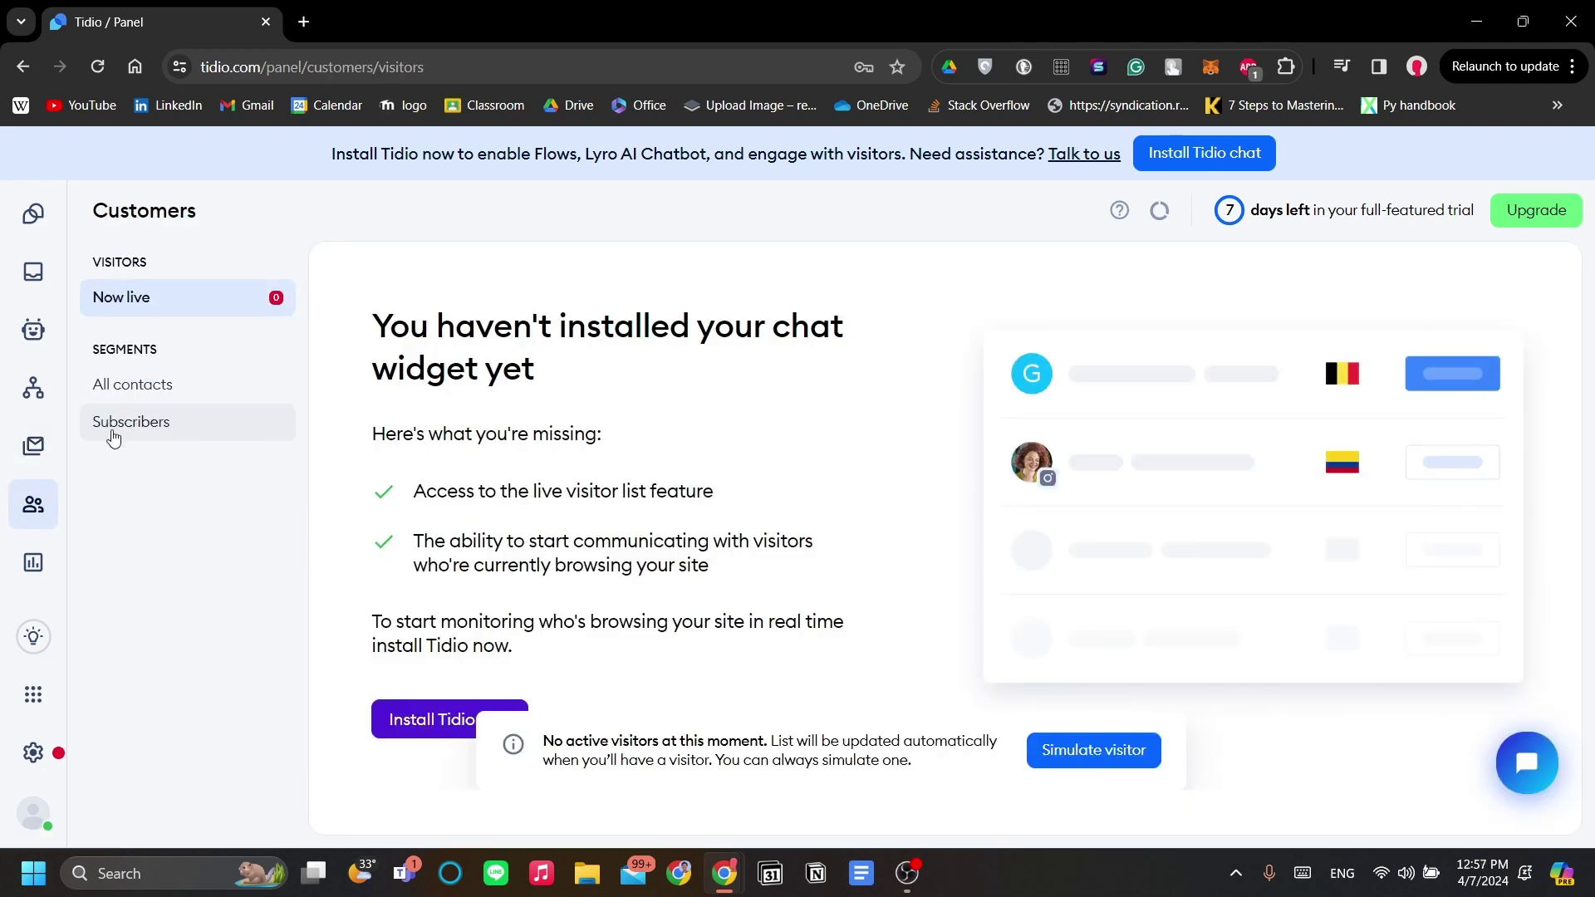
pyautogui.click(35, 449)
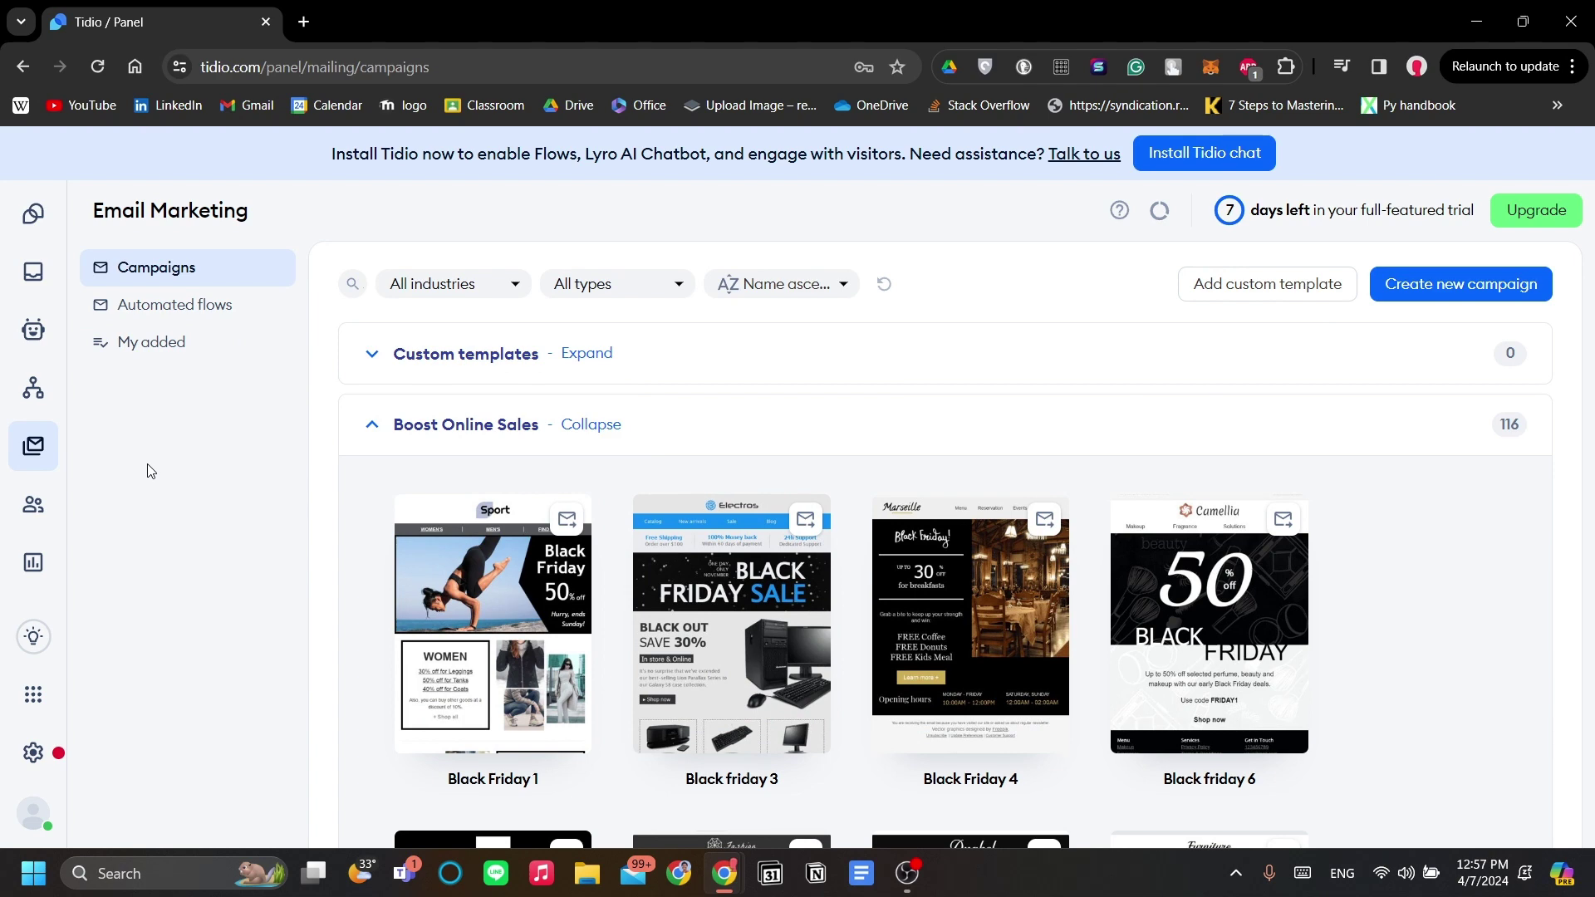
pyautogui.click(37, 504)
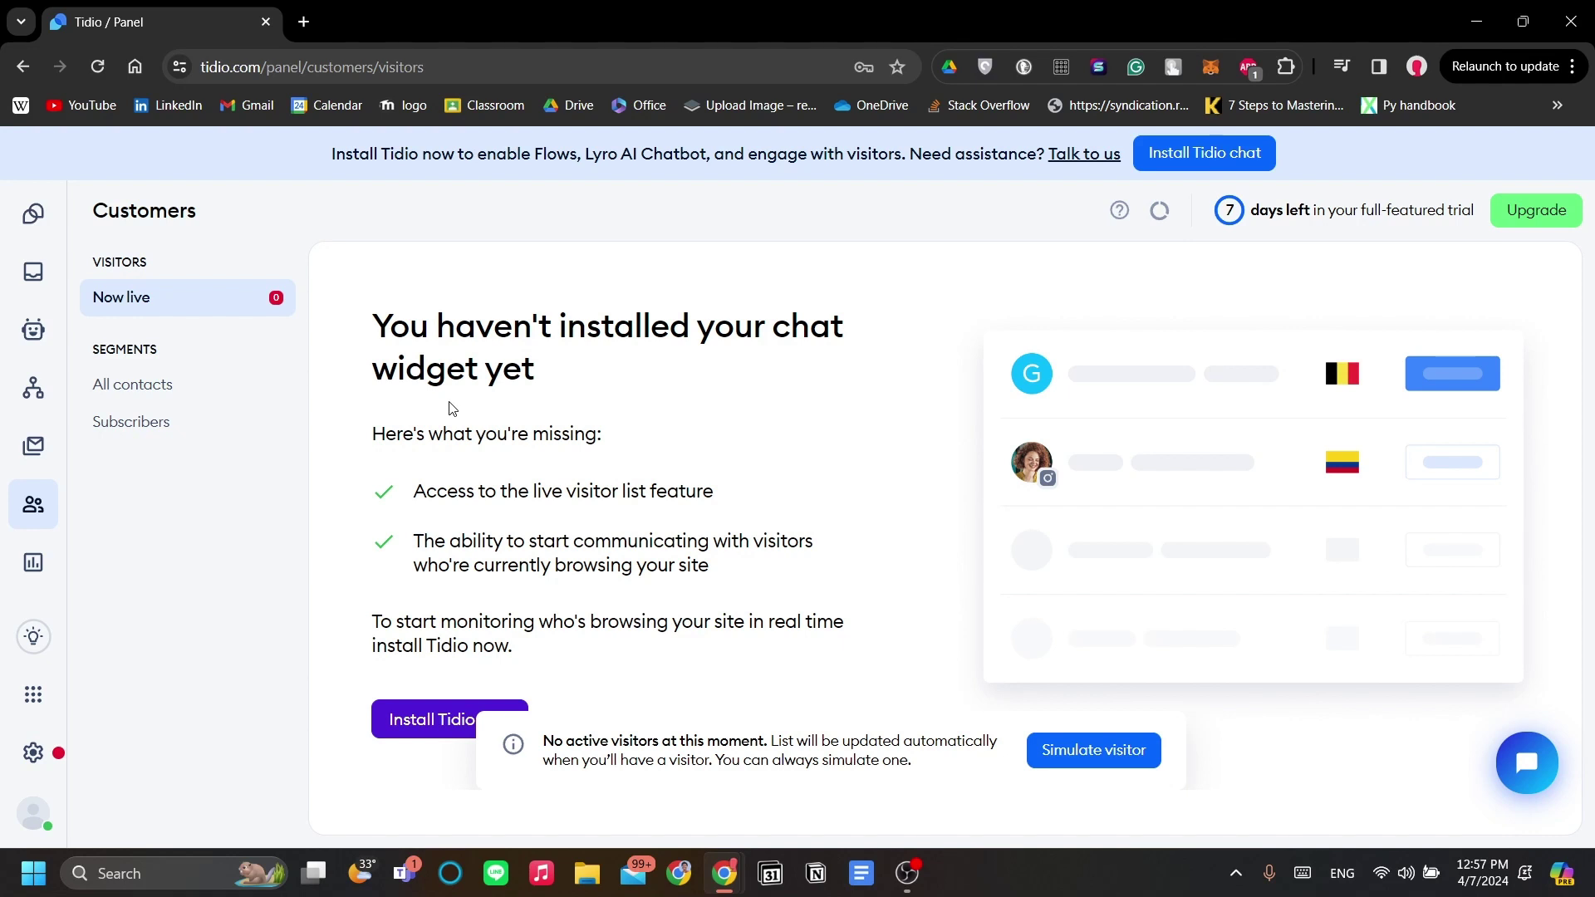
pyautogui.click(206, 394)
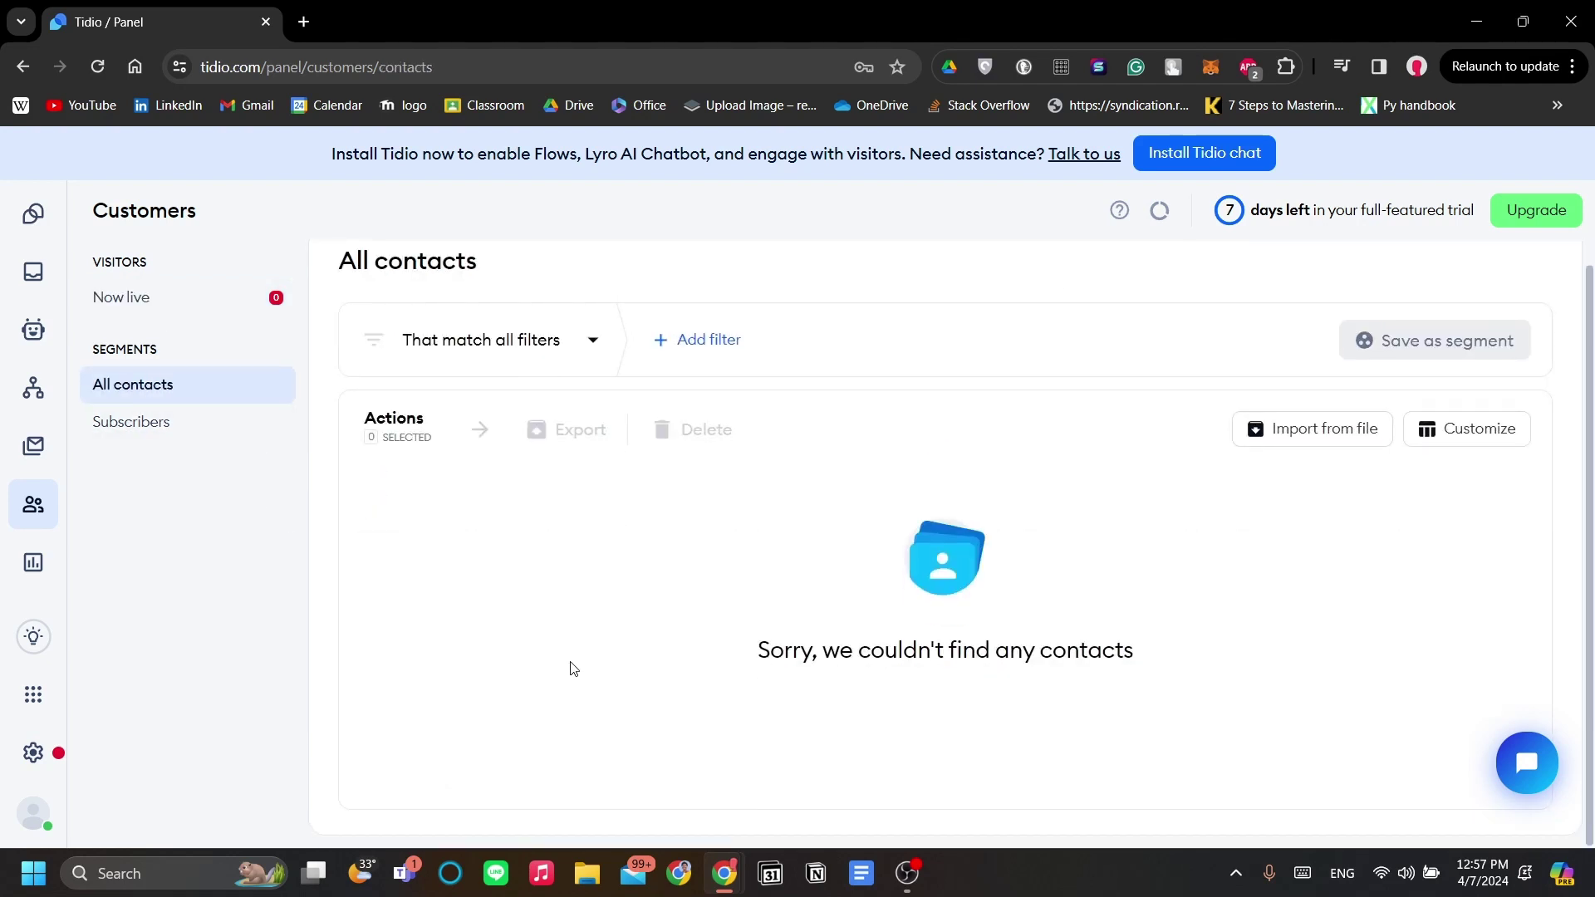
pyautogui.click(220, 428)
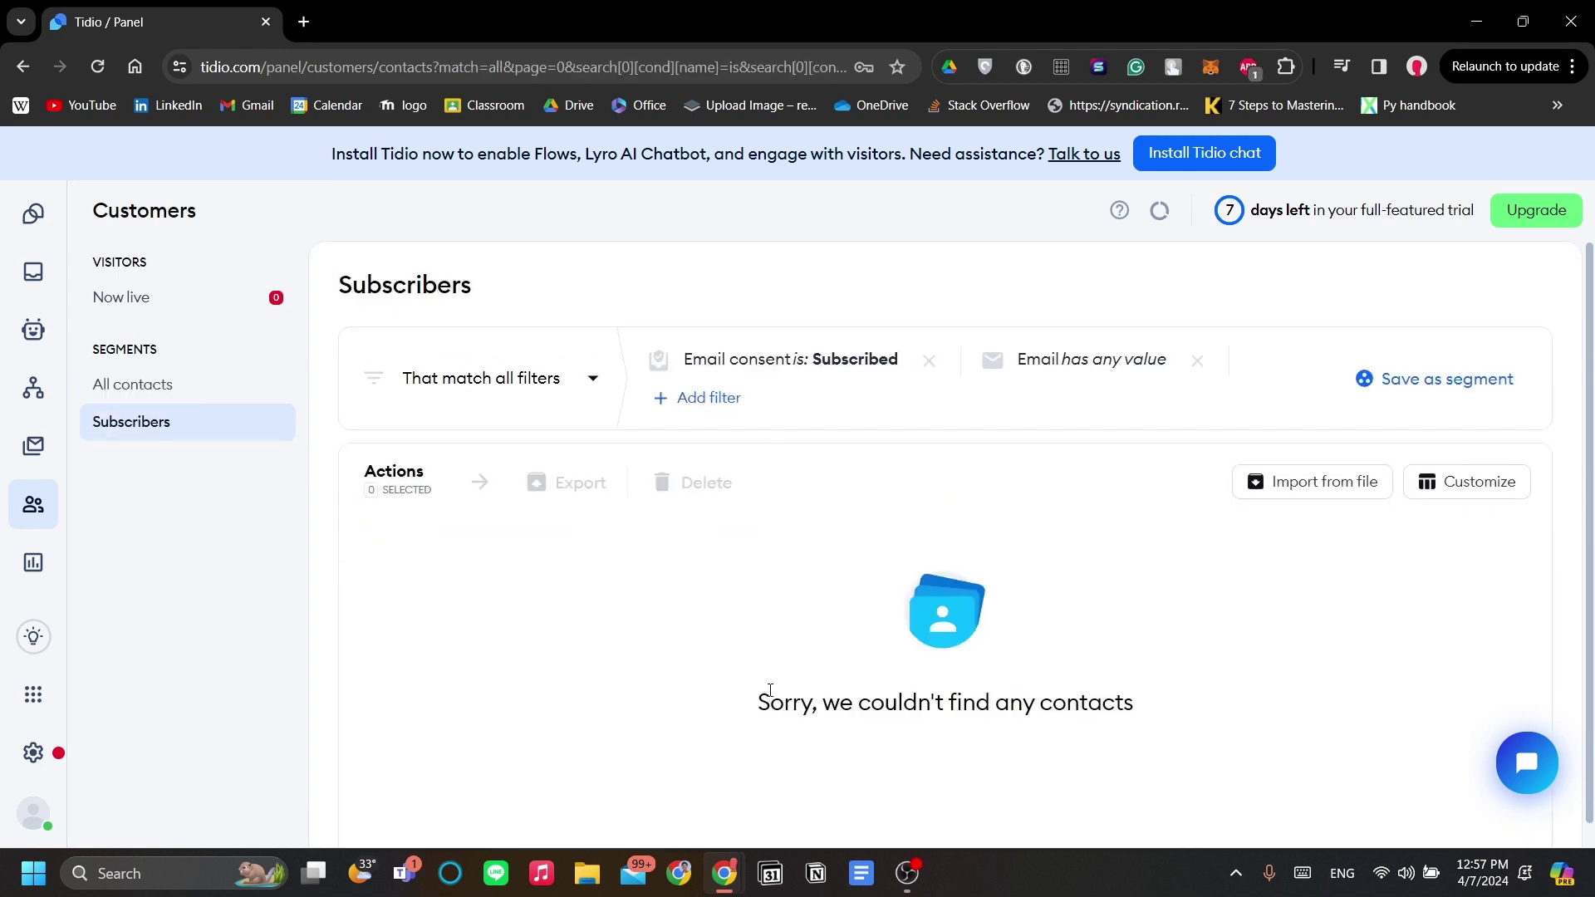
pyautogui.click(208, 397)
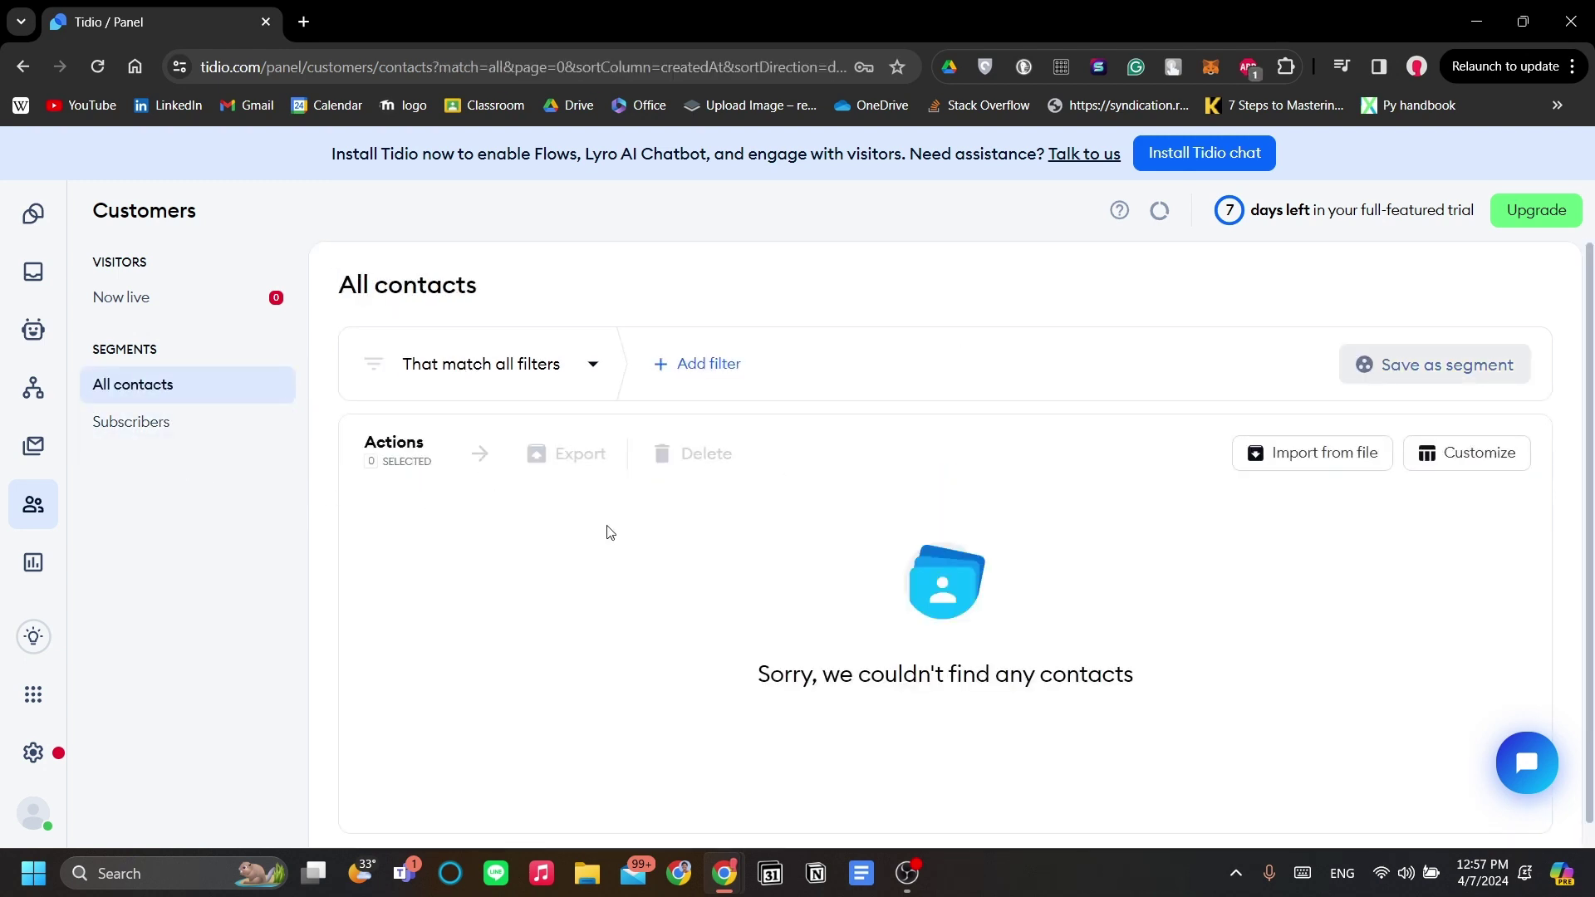
# Step: Open Analytics and look over the Dashboard and Conversations reports
pyautogui.click(38, 565)
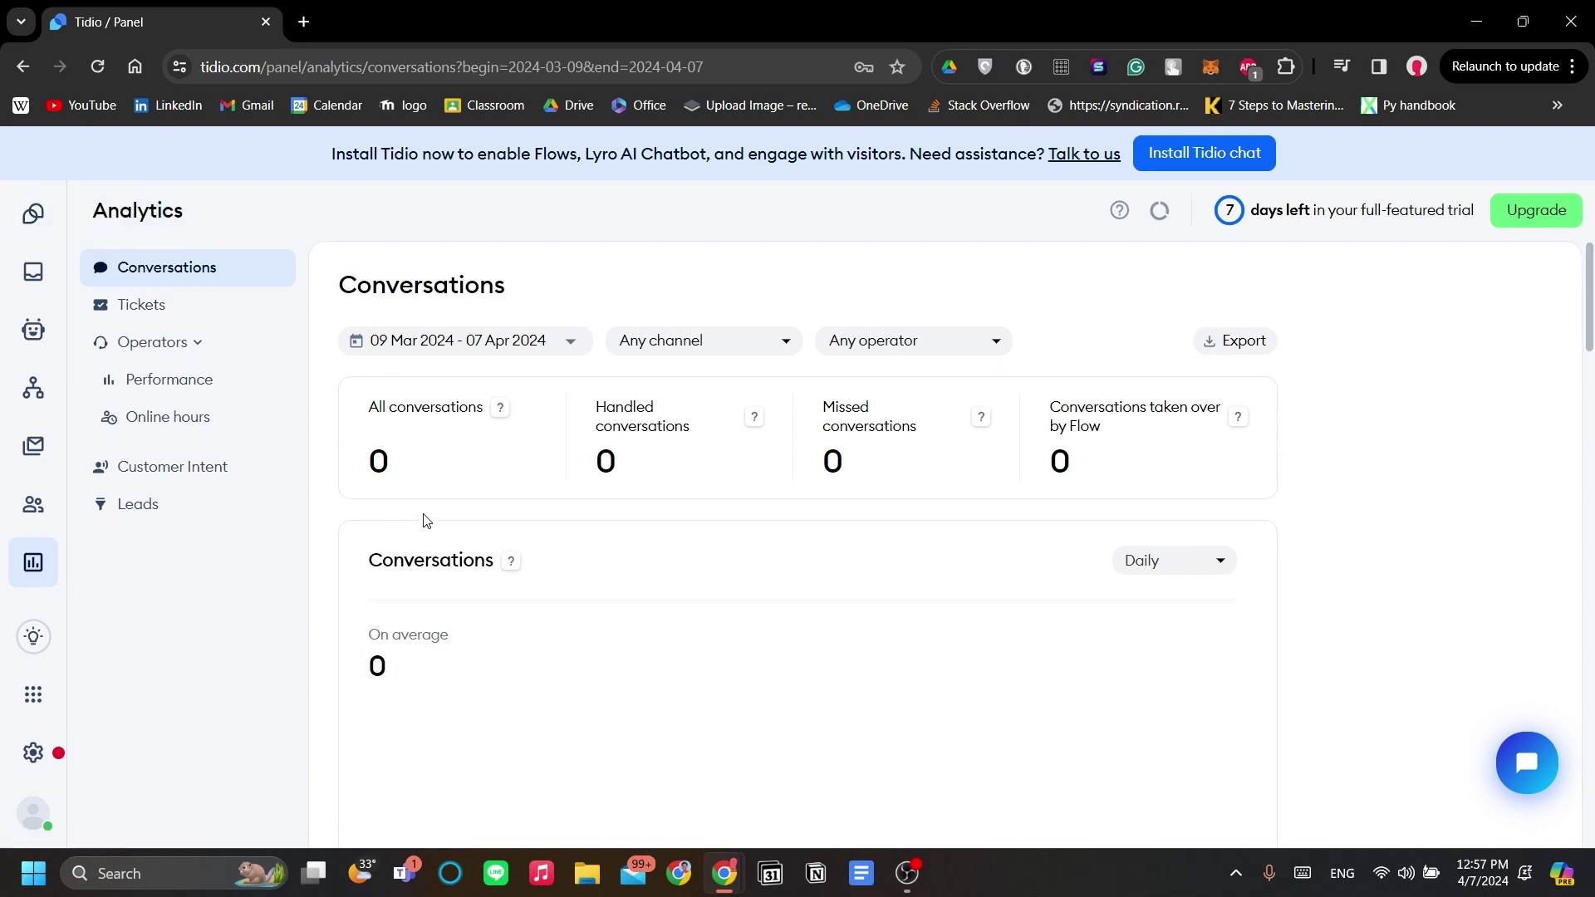
pyautogui.click(33, 214)
pyautogui.scroll(-4, 484, 497)
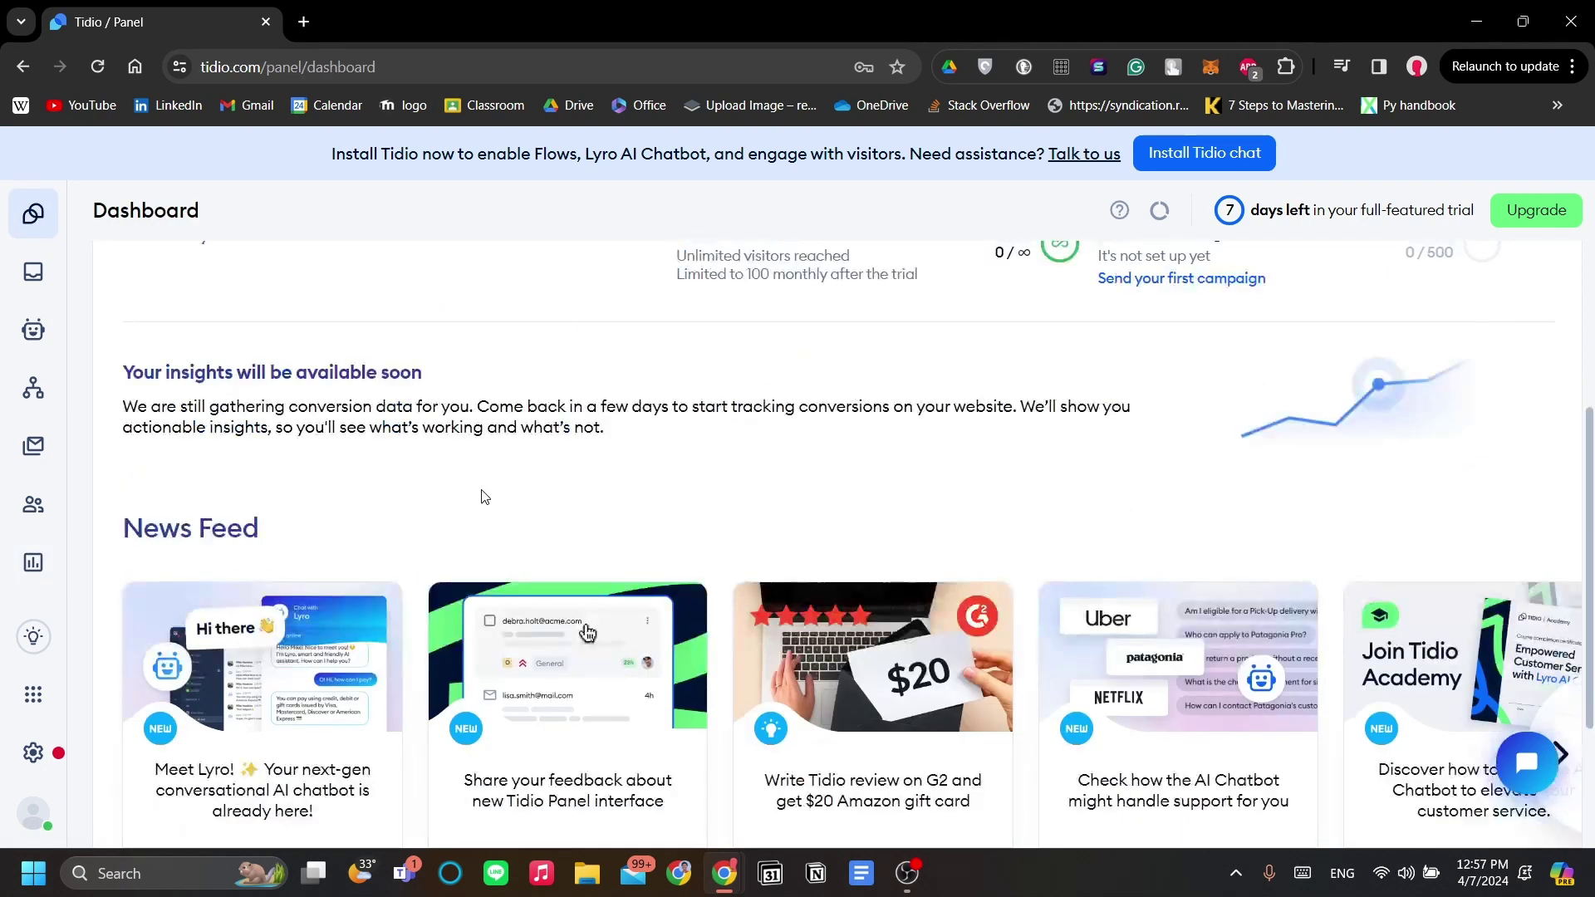
pyautogui.scroll(1, 484, 497)
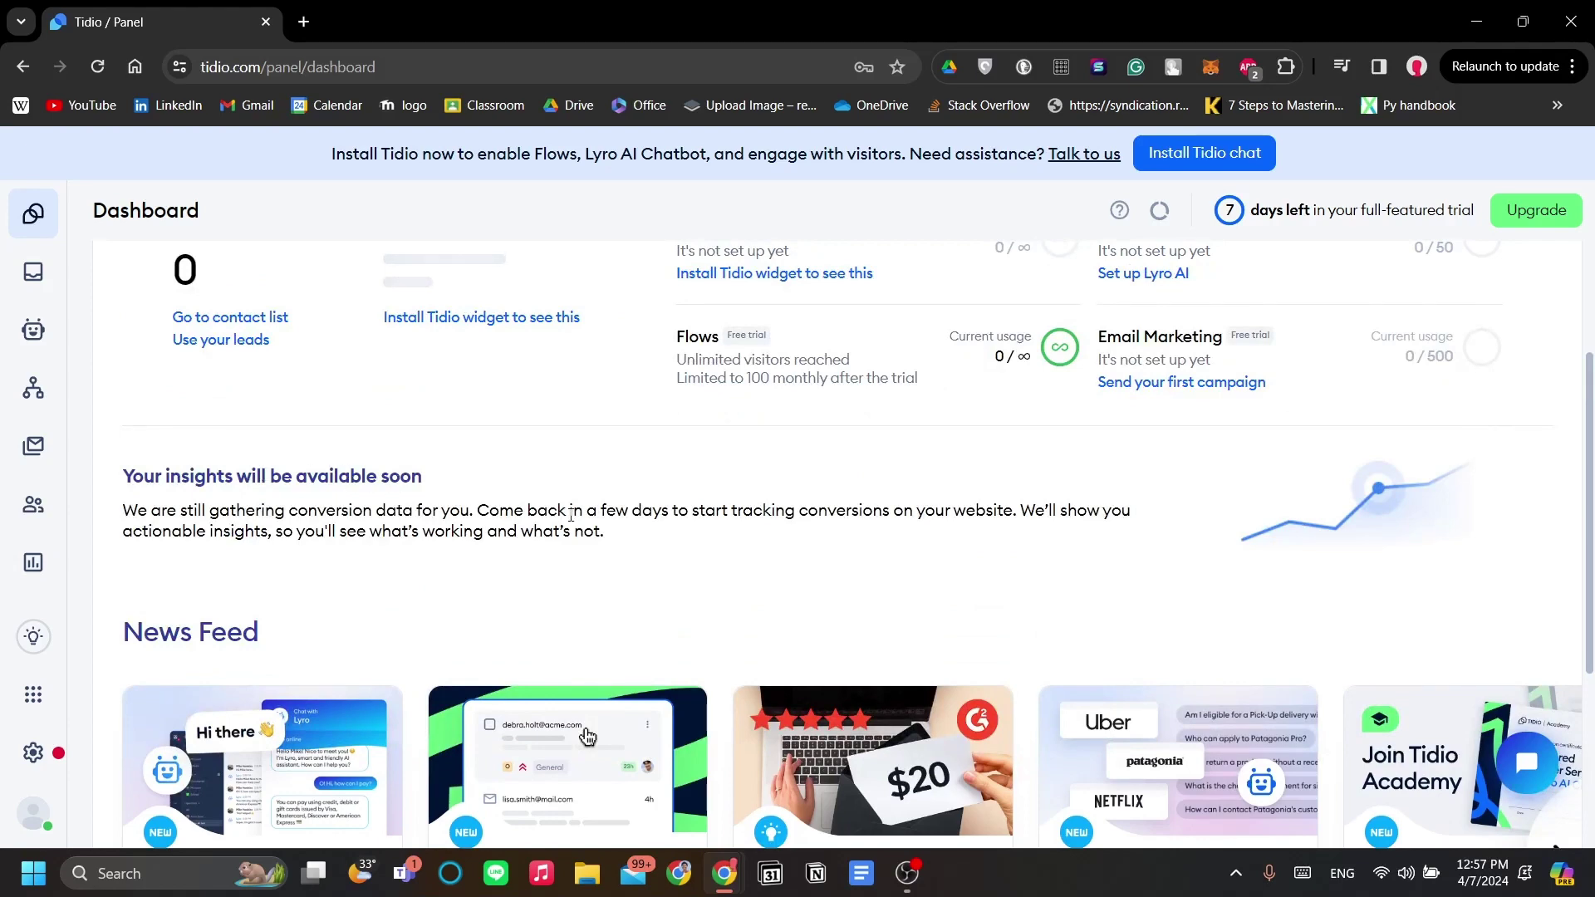
pyautogui.click(33, 563)
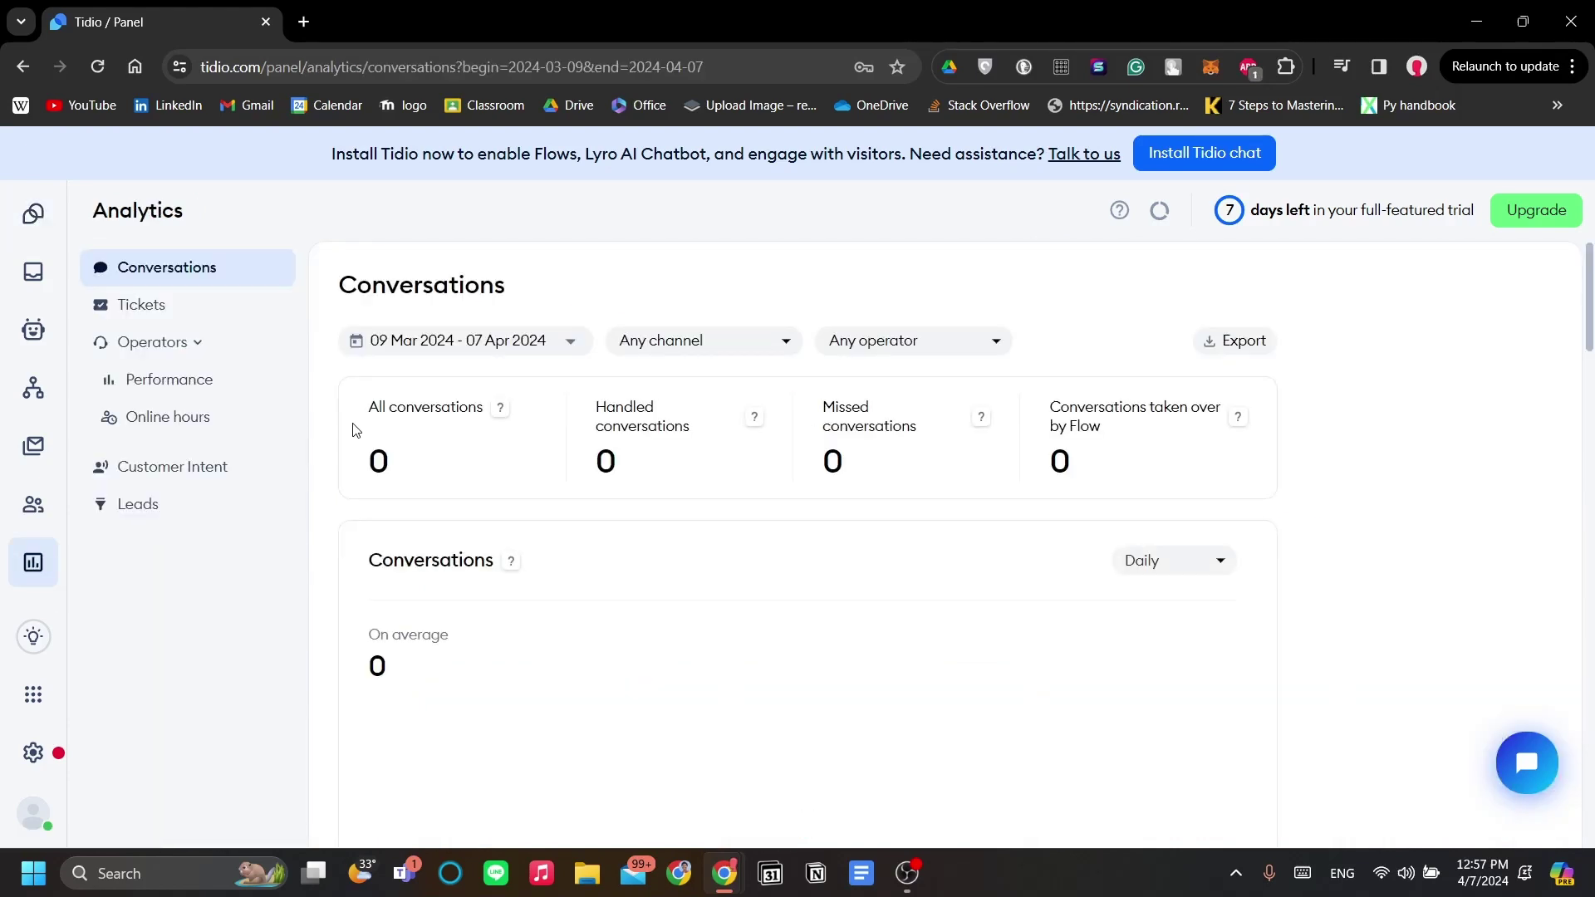
pyautogui.scroll(-2, 355, 430)
pyautogui.scroll(1, 355, 430)
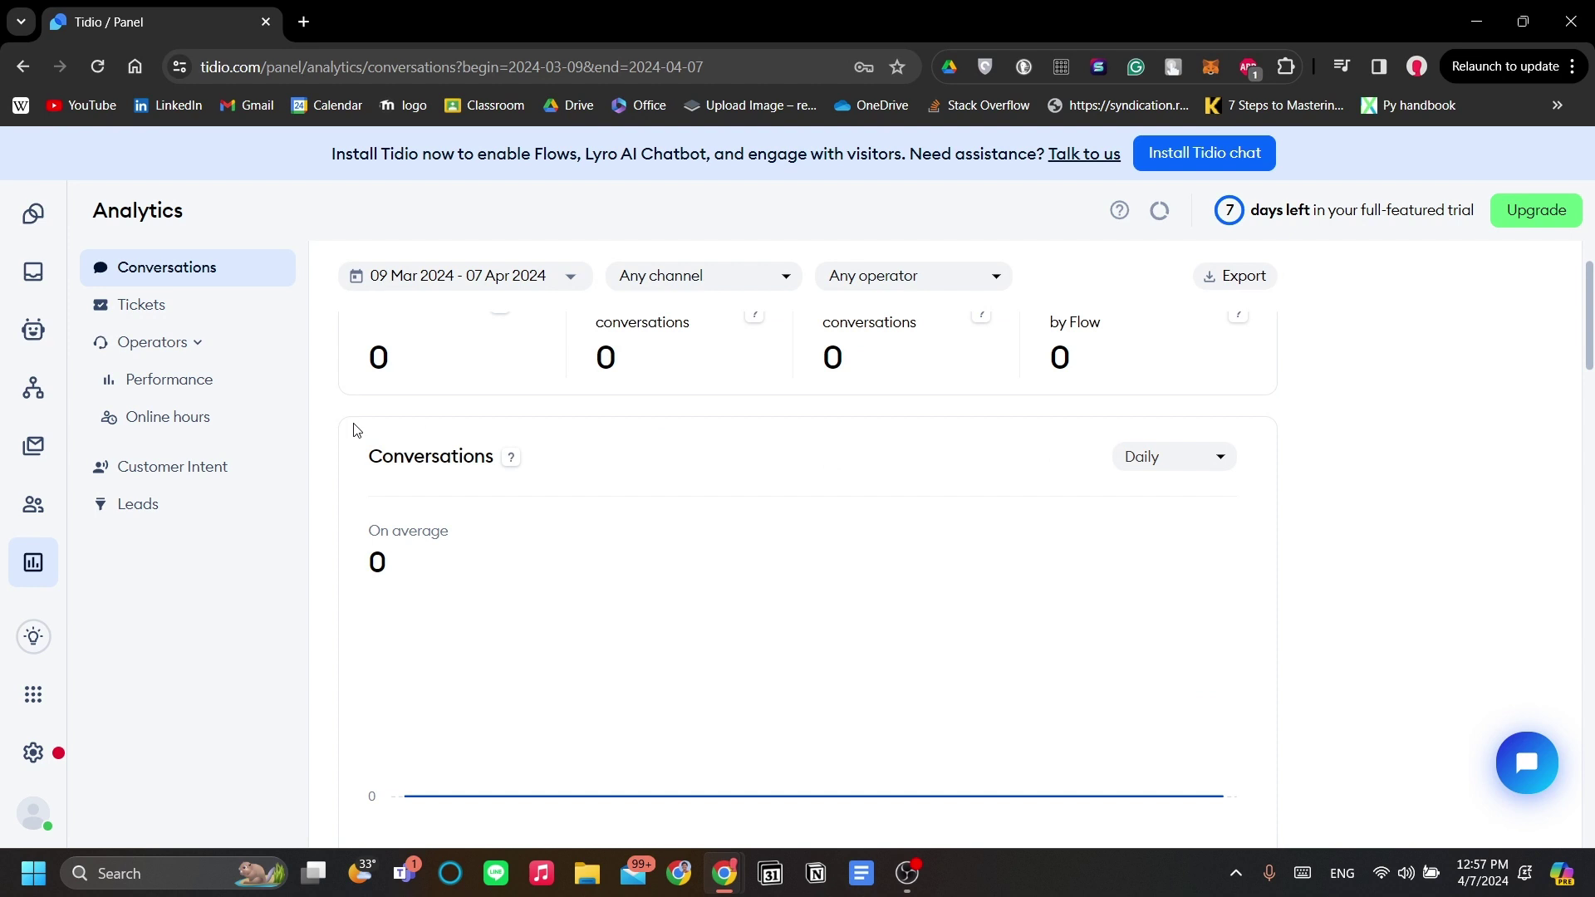
# Step: View the Tickets, Customer Intent and Leads analytics reports
pyautogui.click(236, 324)
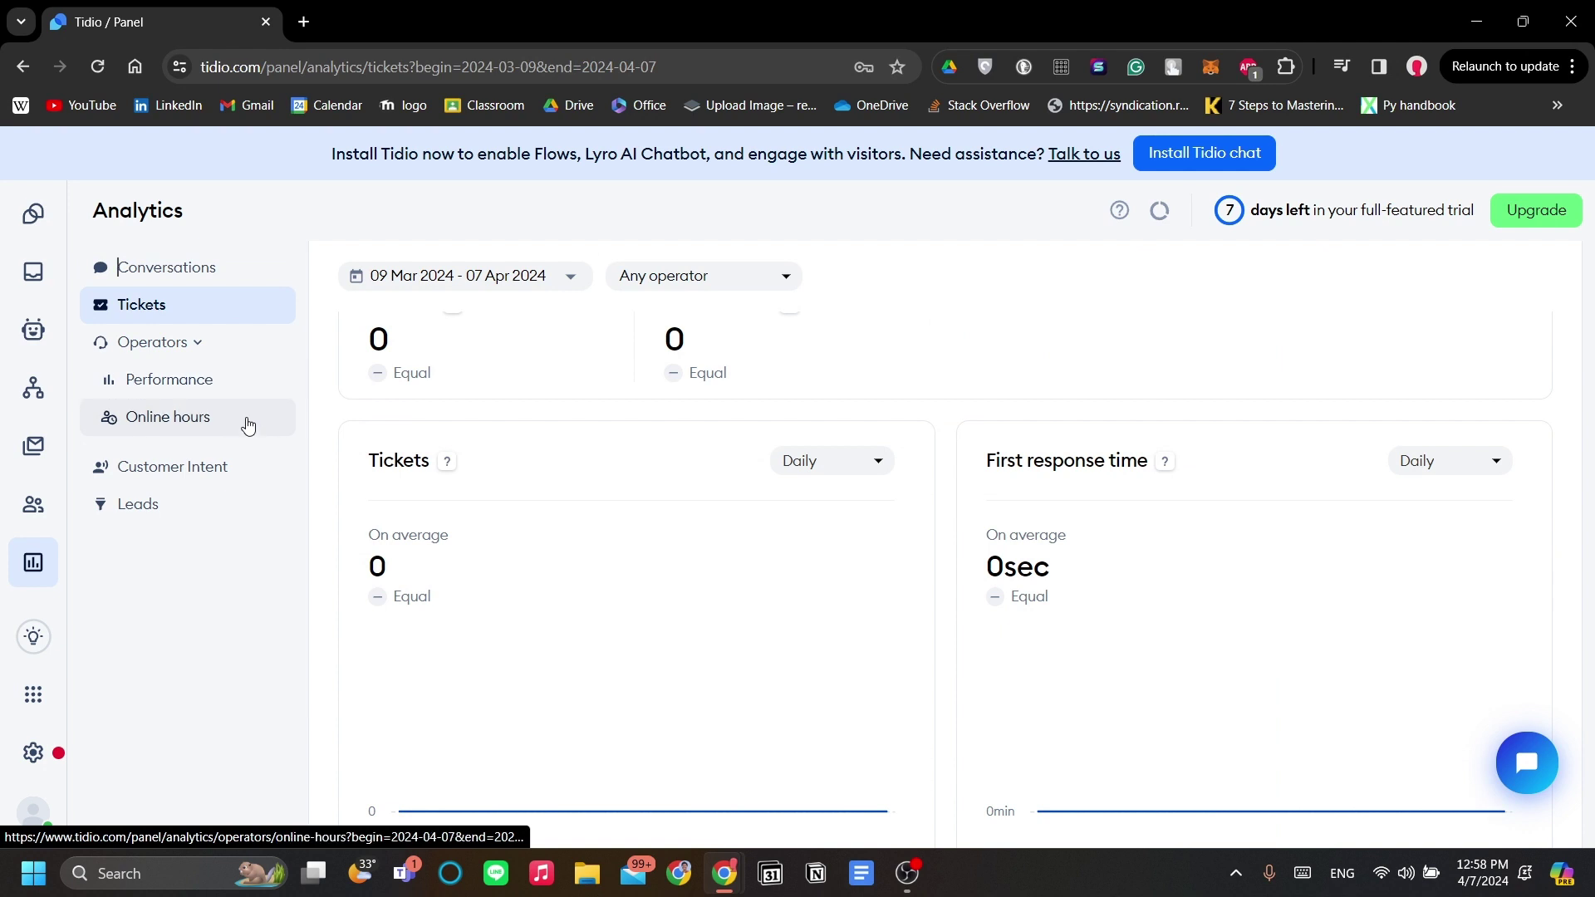
pyautogui.click(241, 475)
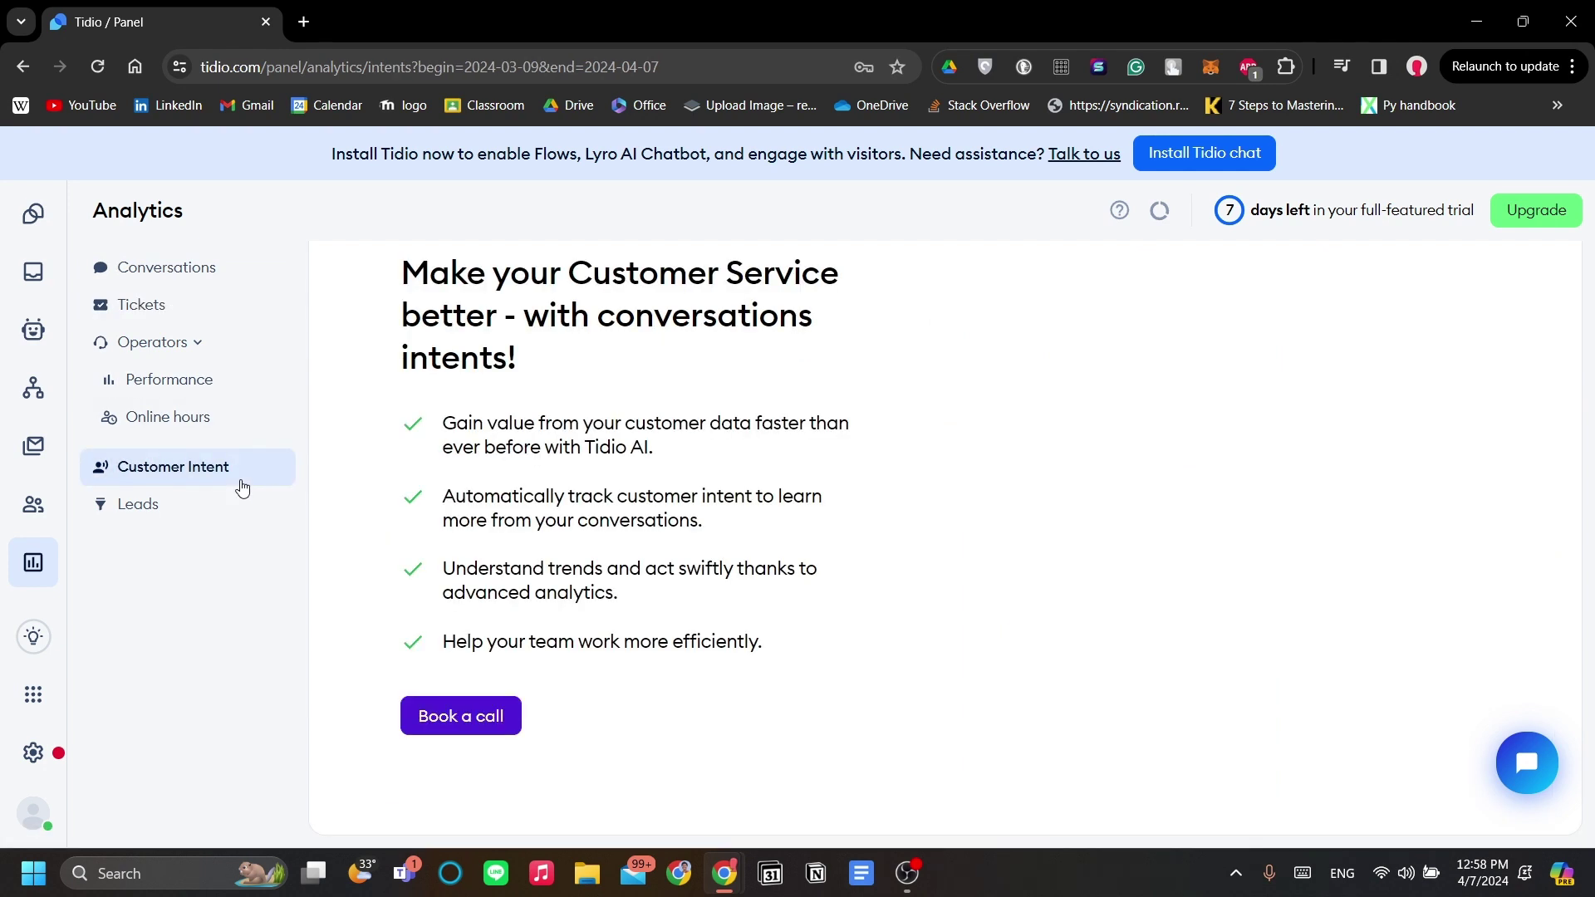
pyautogui.click(242, 513)
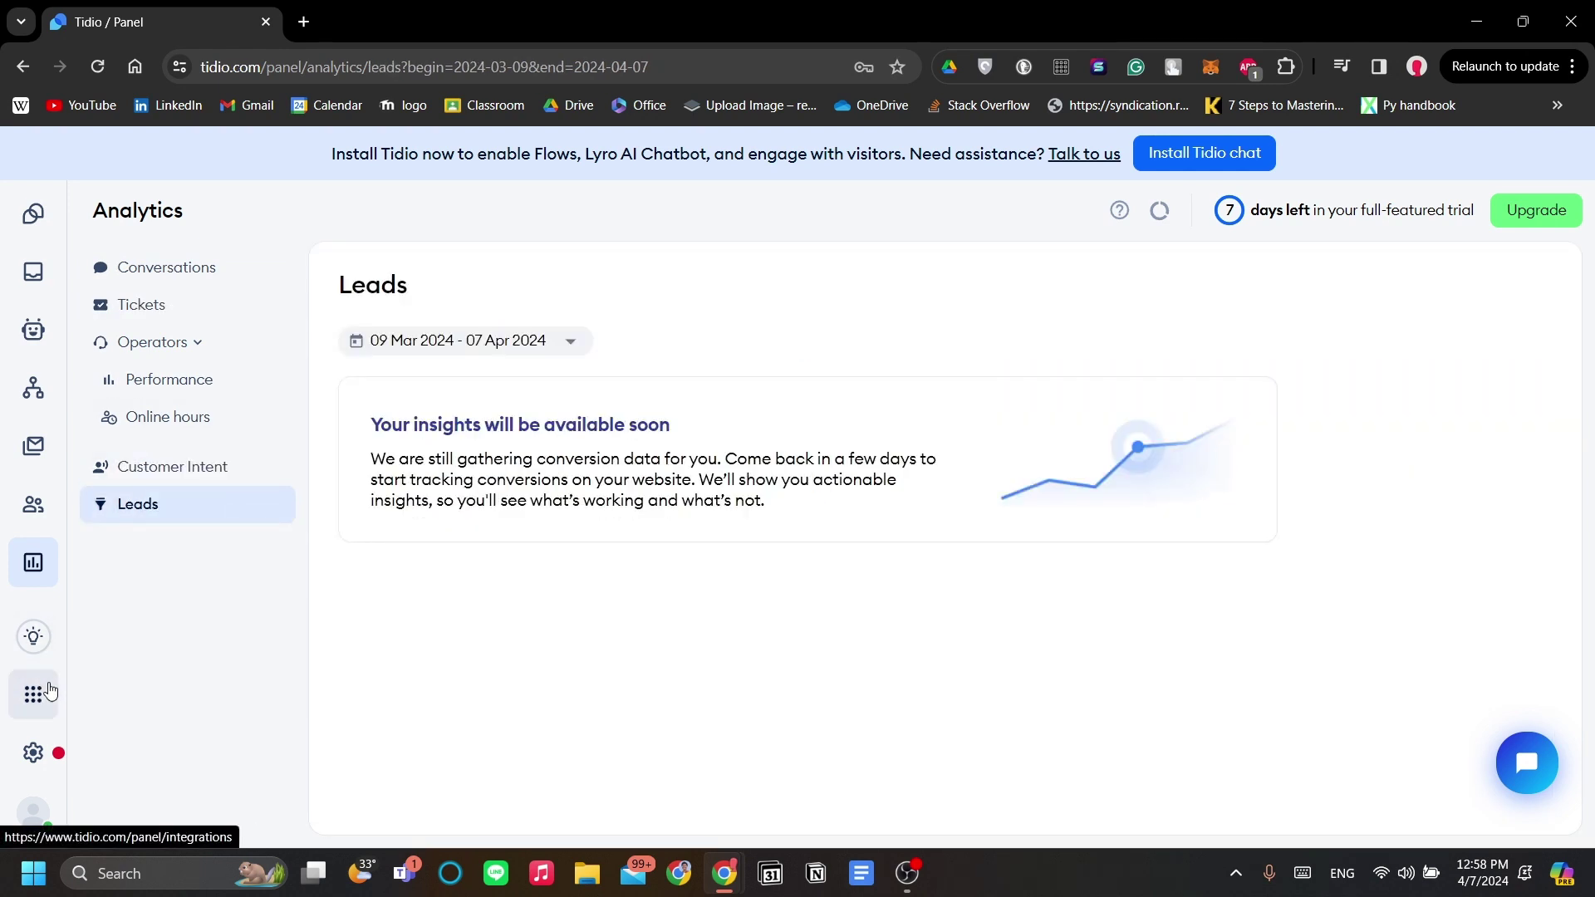
# Step: Open Settings and scroll through the Live Chat Appearance options
pyautogui.click(51, 748)
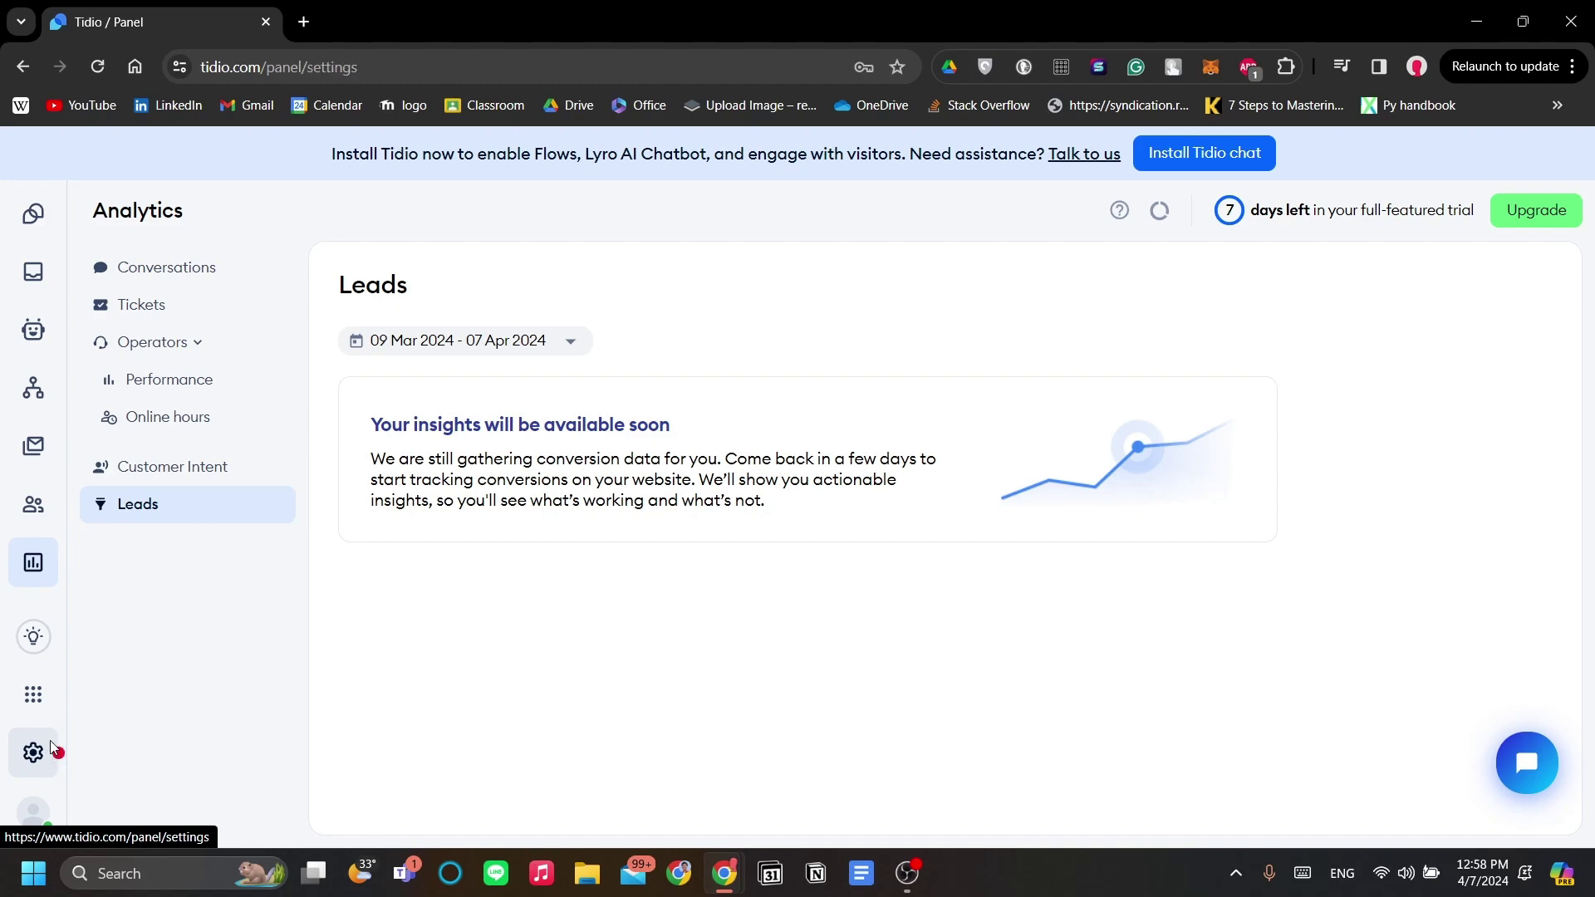
pyautogui.scroll(-7, 852, 403)
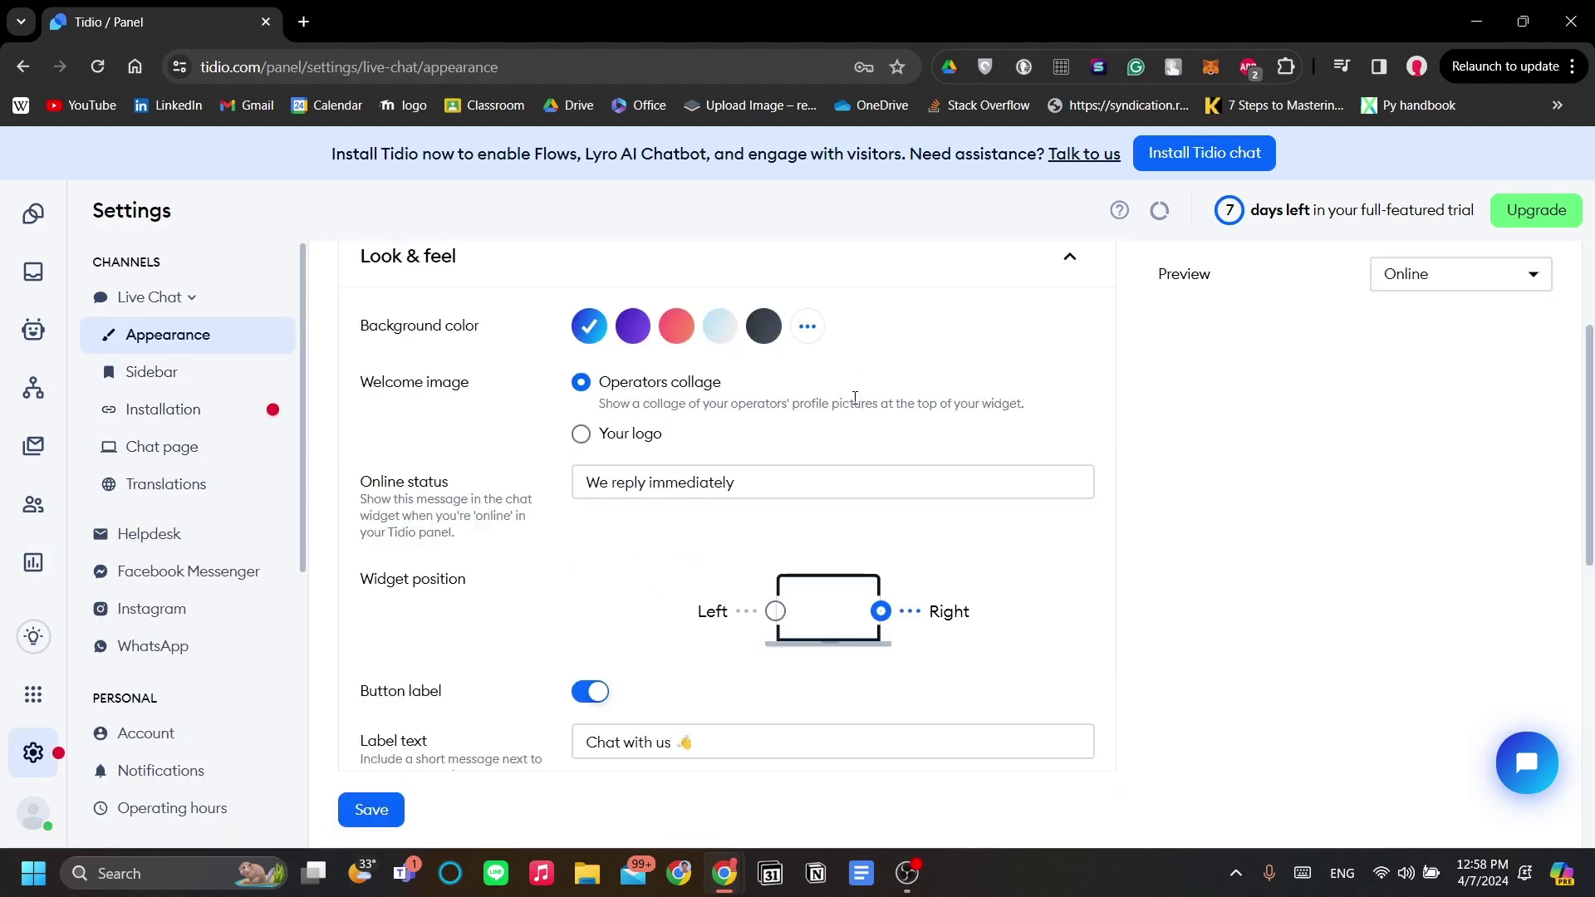
pyautogui.scroll(6, 855, 432)
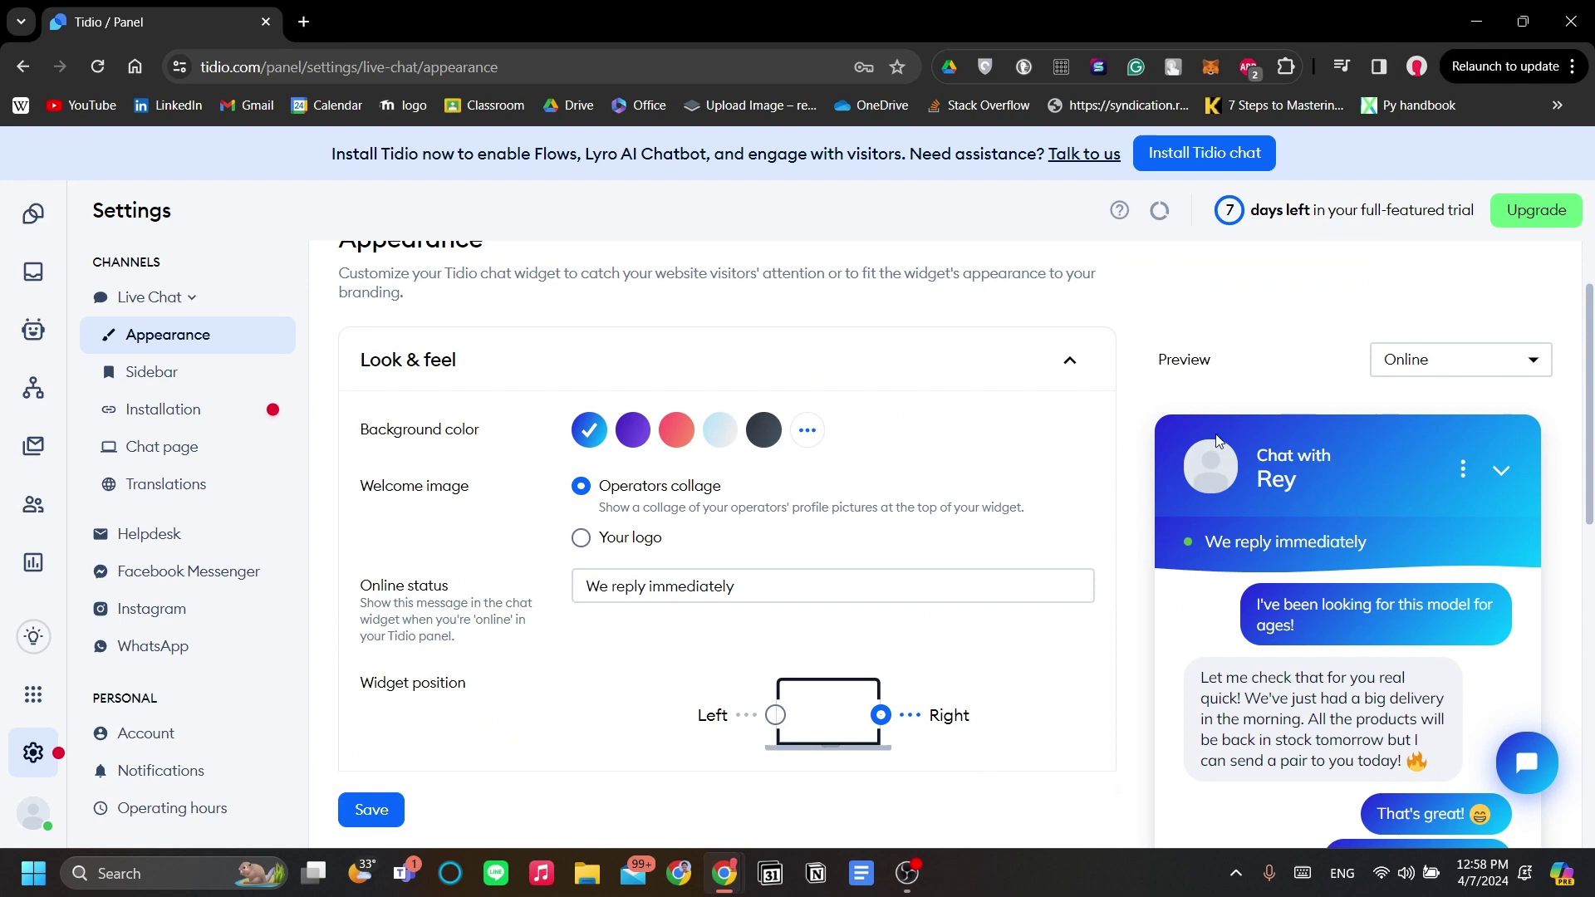
pyautogui.scroll(-6, 1386, 430)
pyautogui.scroll(8, 1285, 498)
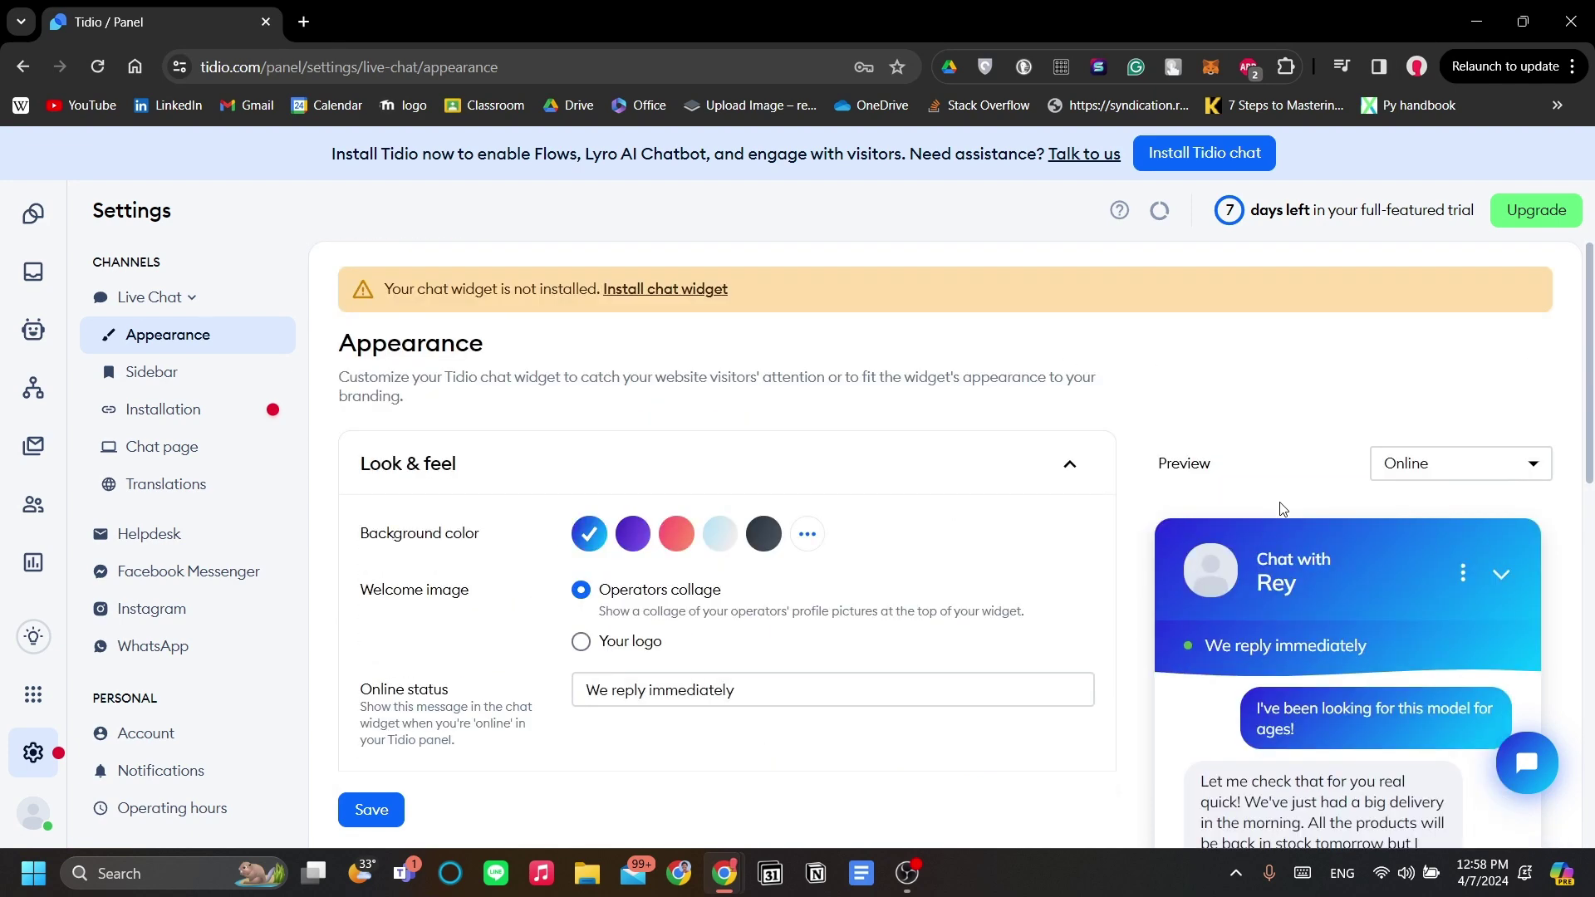
pyautogui.scroll(-2, 1284, 503)
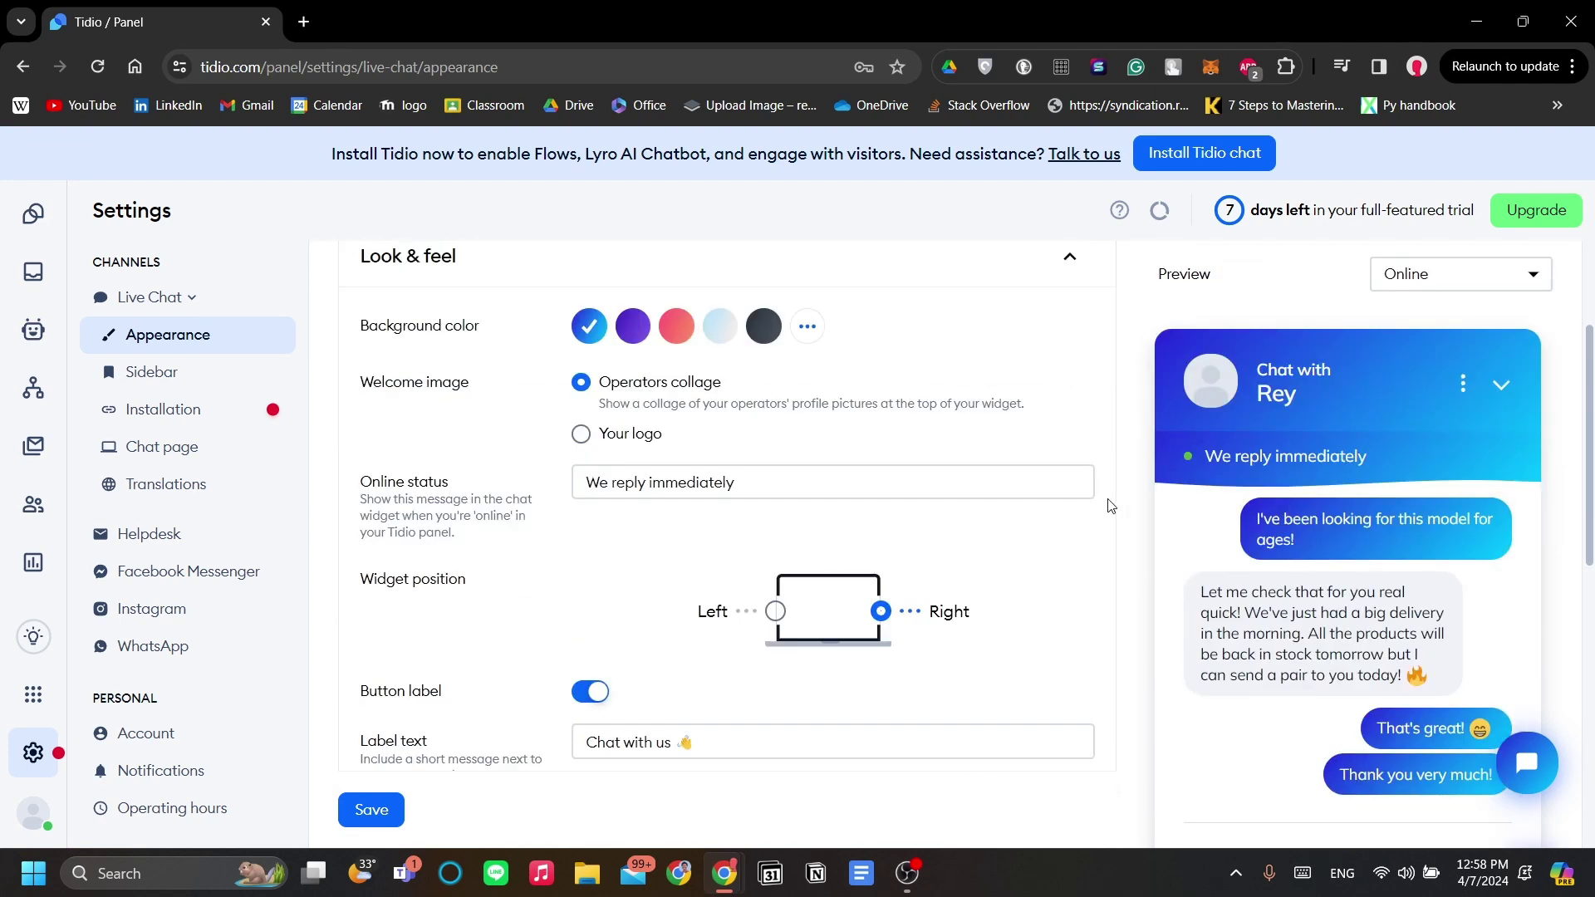
pyautogui.scroll(2, 1111, 501)
pyautogui.scroll(-5, 1147, 502)
pyautogui.scroll(5, 984, 538)
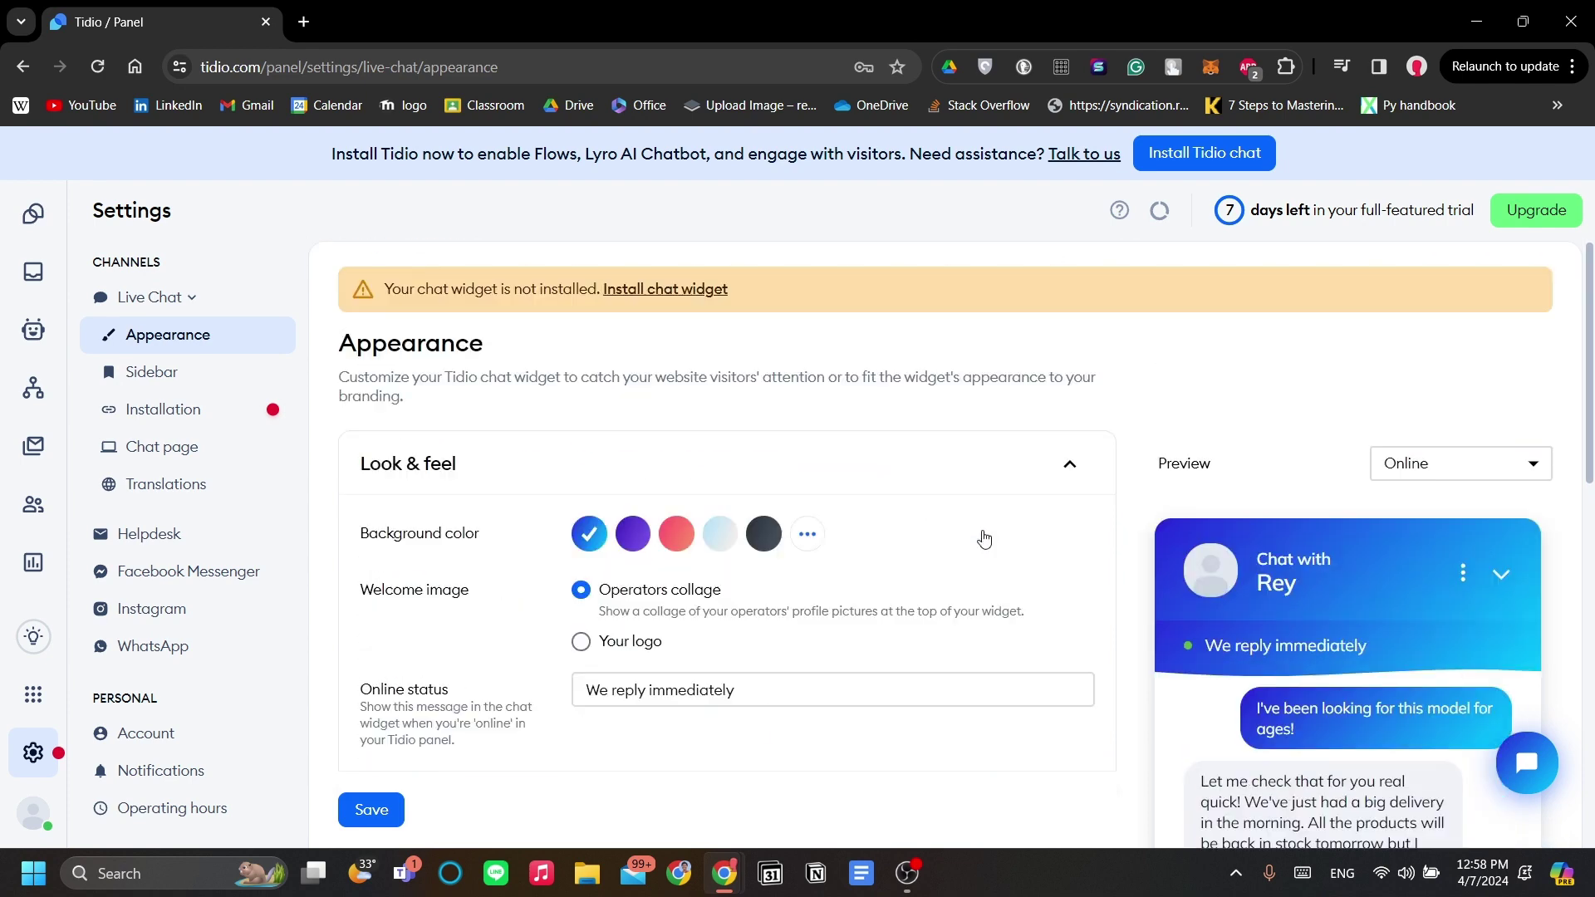
pyautogui.scroll(-2, 1280, 449)
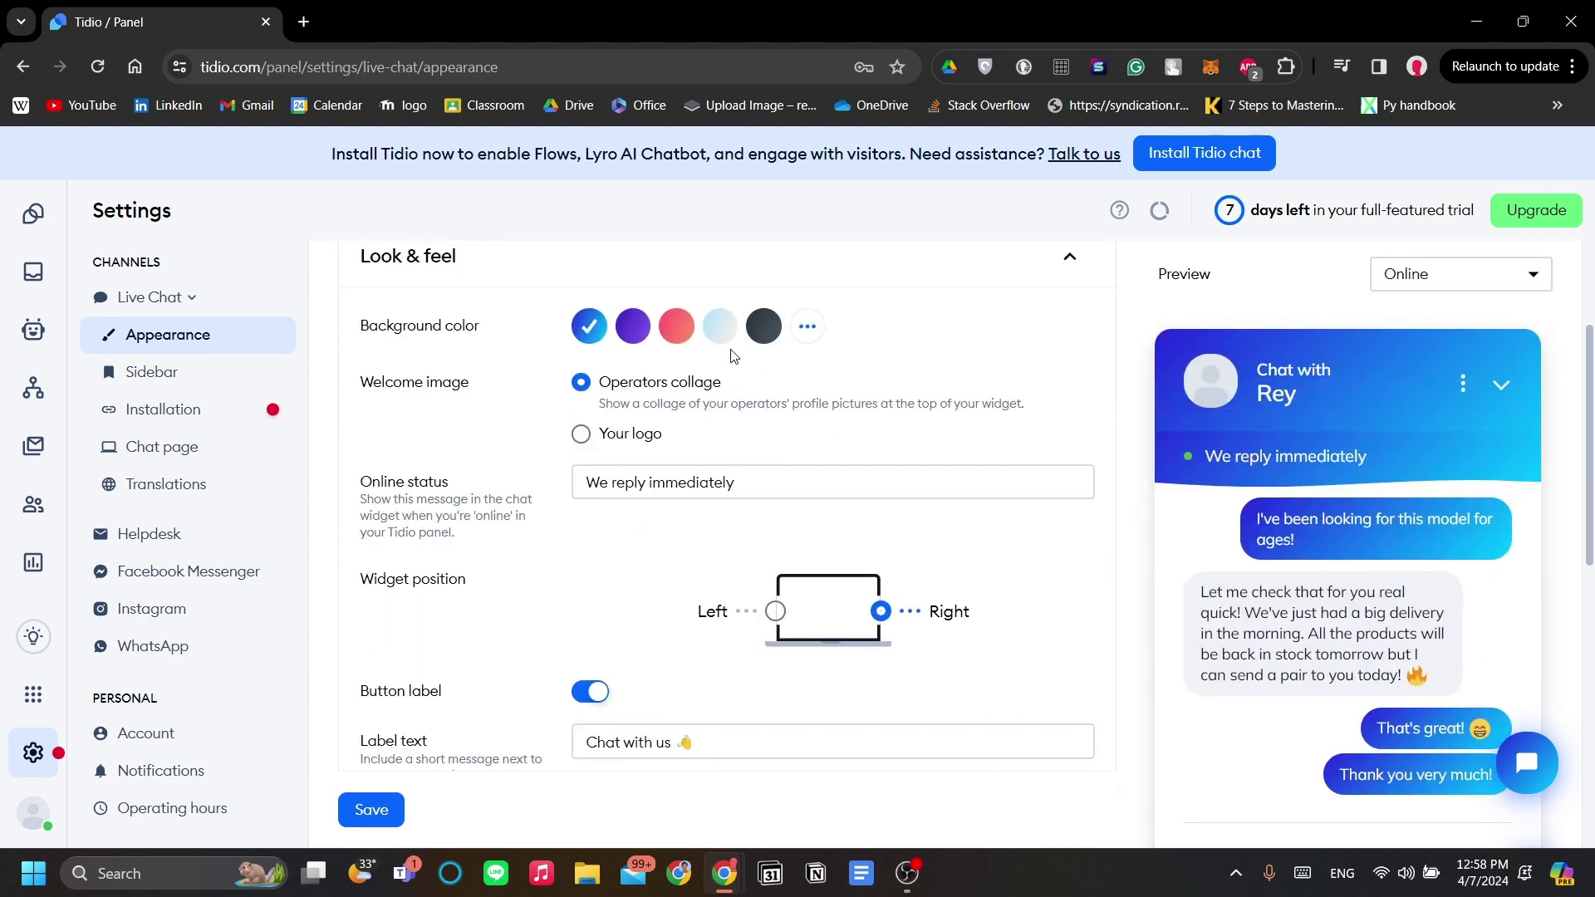
# Step: Try purple and red backgrounds and a logo image, then revert to Operators collage
pyautogui.click(648, 334)
pyautogui.click(690, 336)
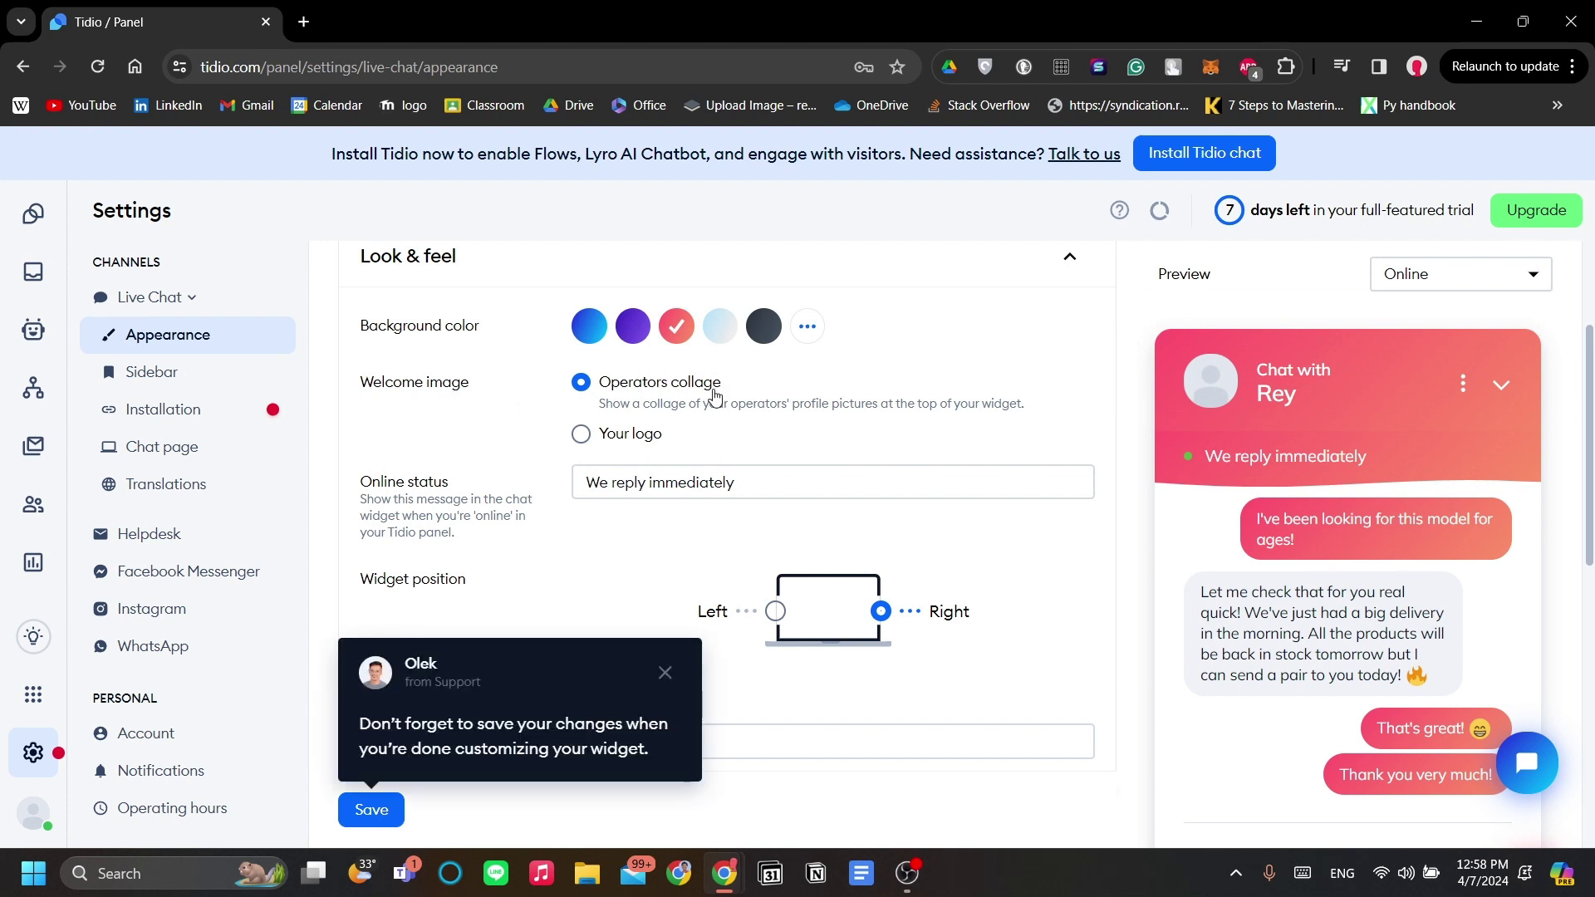
pyautogui.click(632, 437)
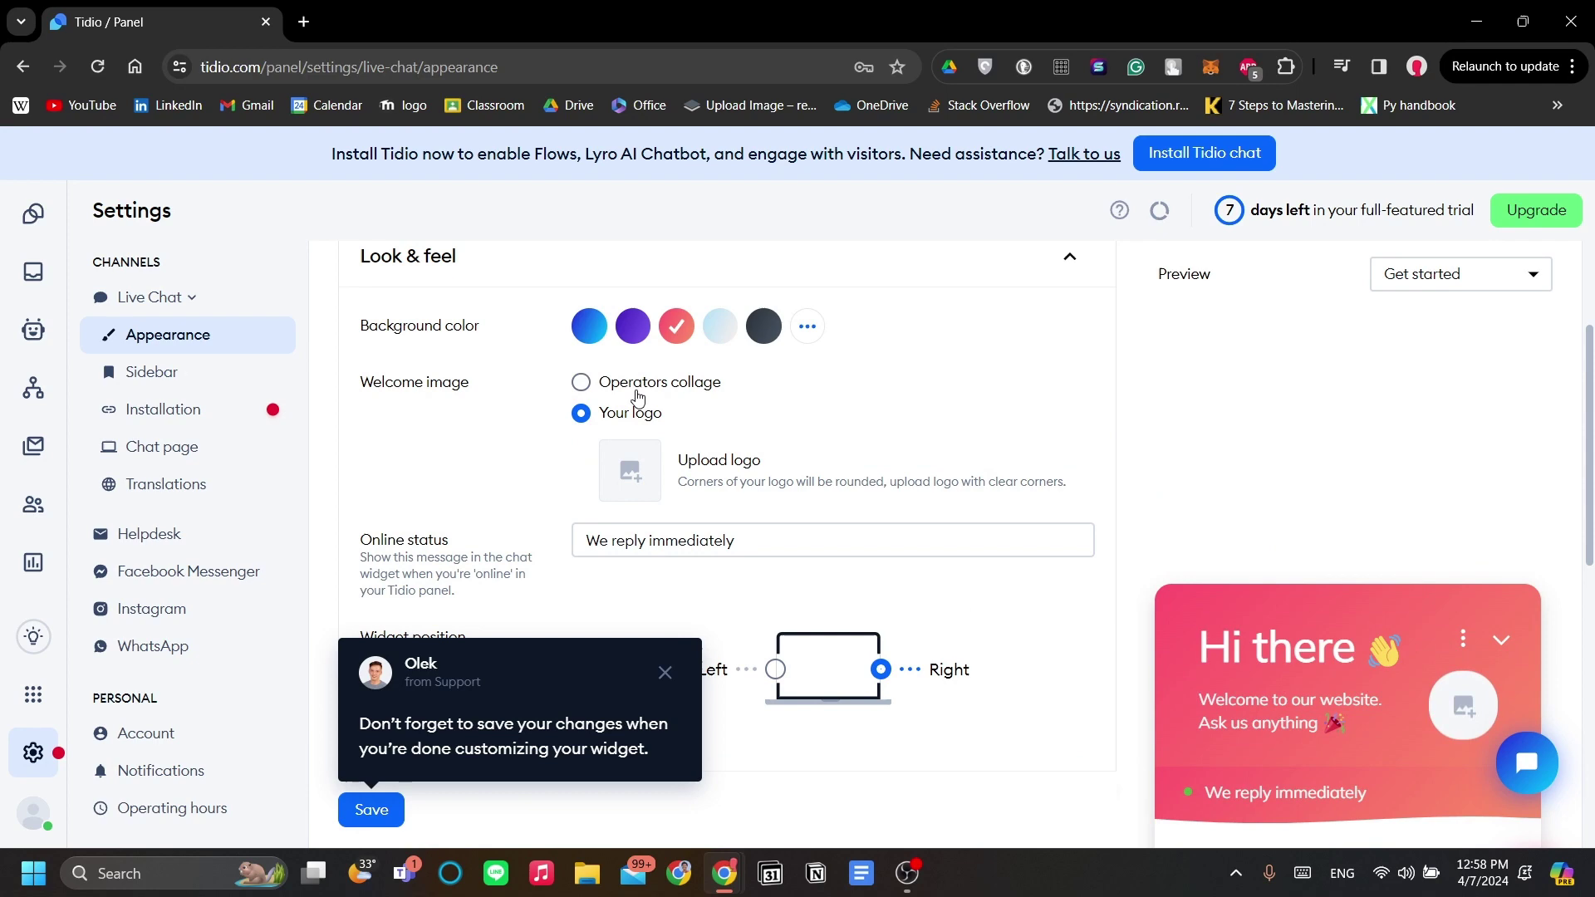
pyautogui.scroll(-5, 1131, 542)
pyautogui.scroll(4, 651, 339)
pyautogui.click(652, 275)
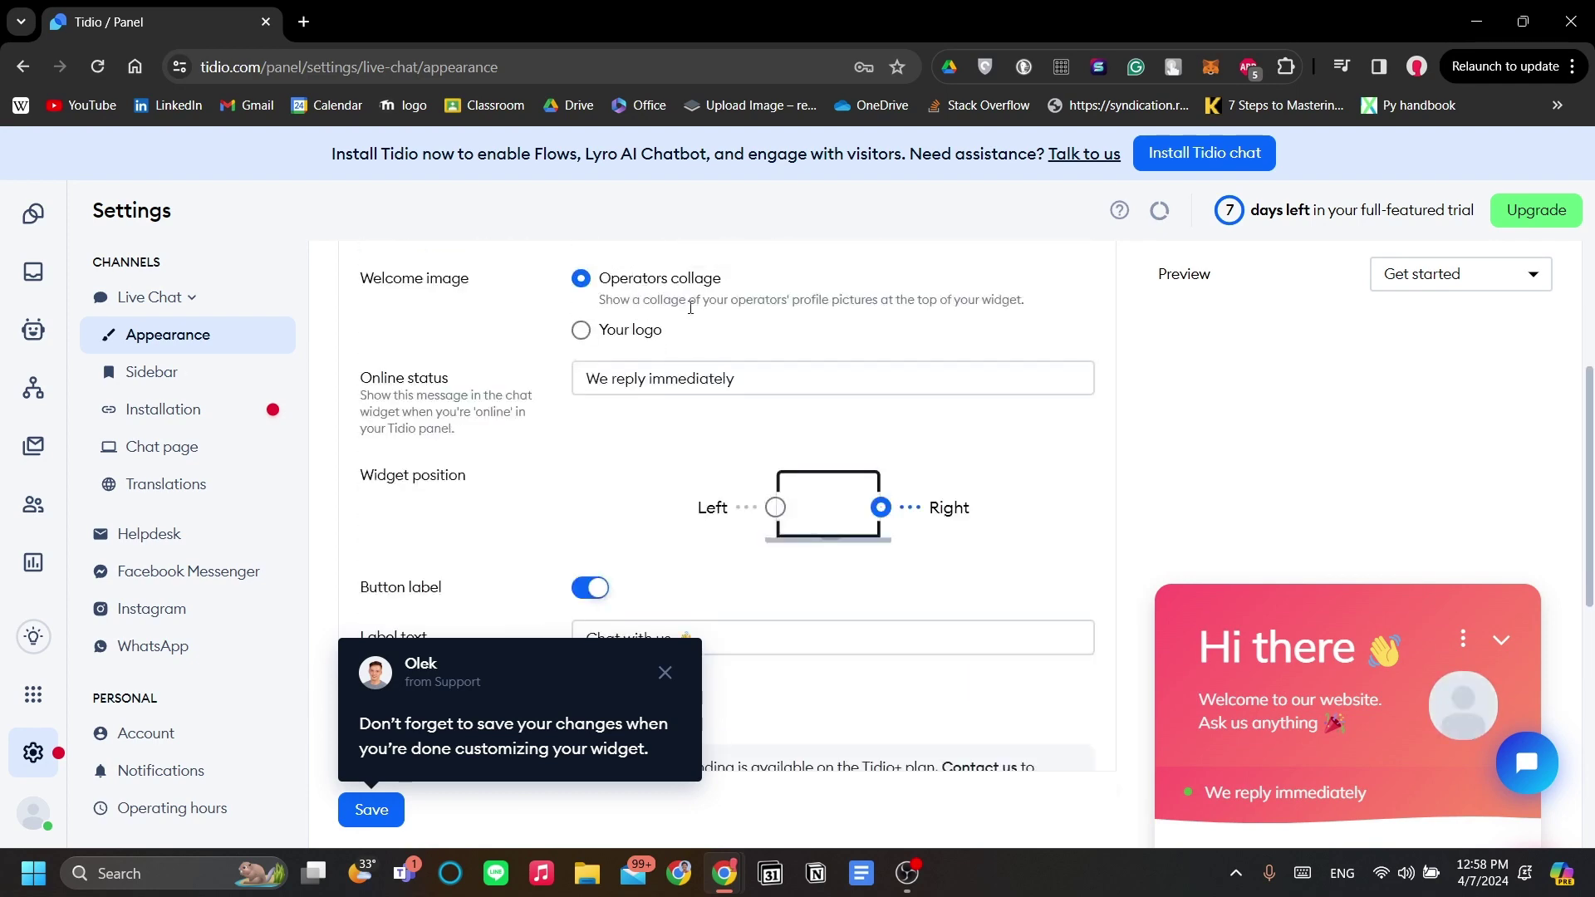
# Step: Set the widget background colour to the purple swatch
pyautogui.scroll(-4, 873, 502)
pyautogui.scroll(1, 827, 511)
pyautogui.scroll(-5, 712, 421)
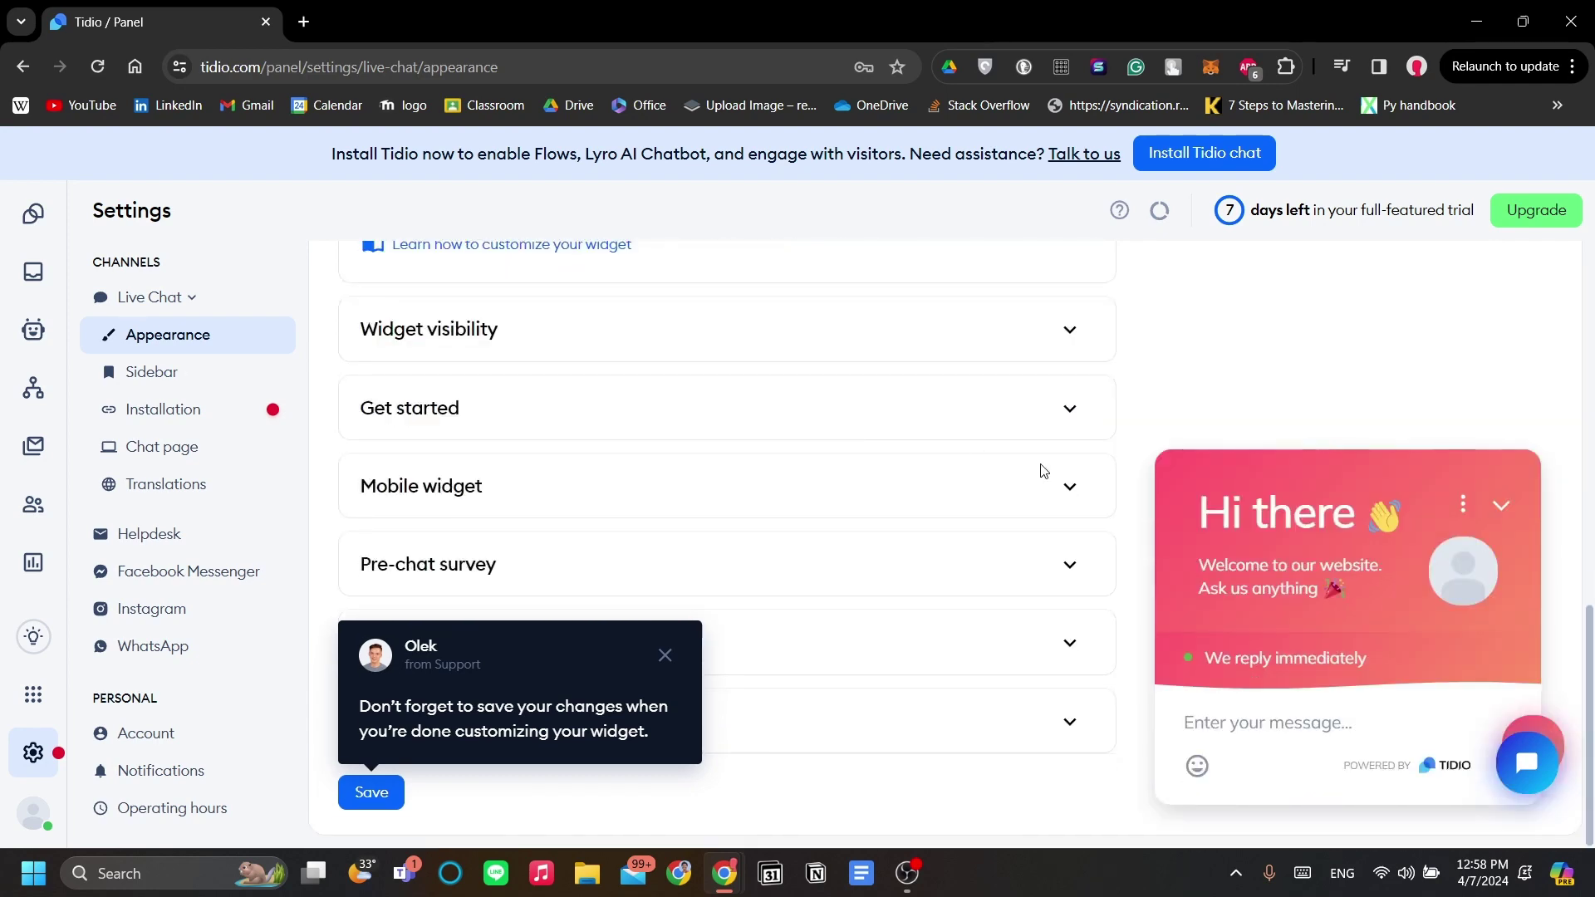
pyautogui.scroll(10, 872, 499)
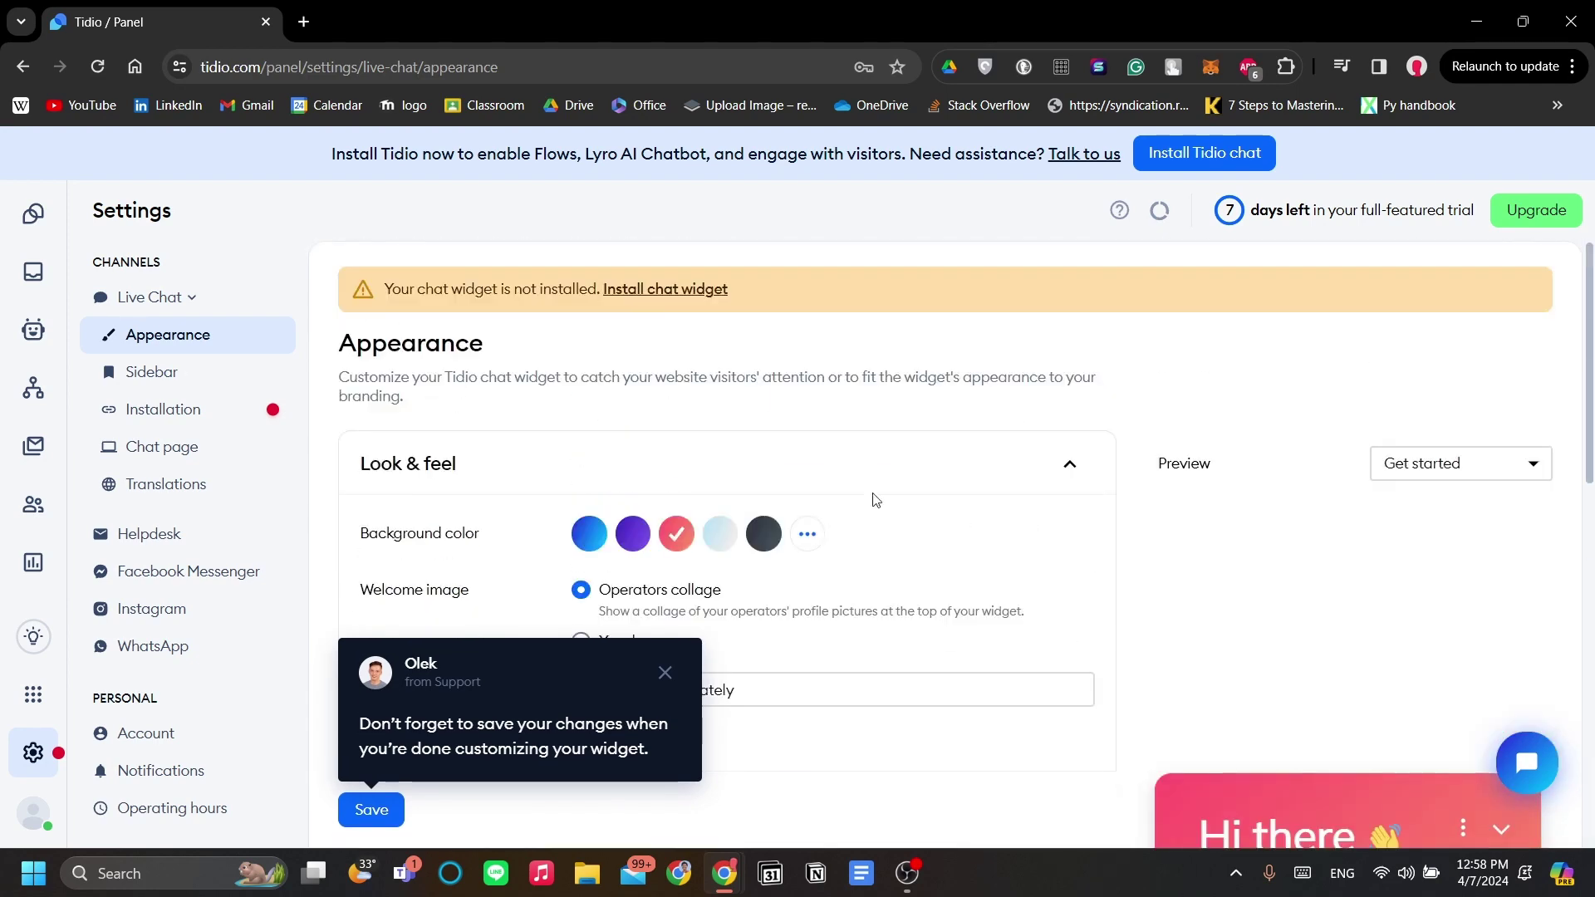
pyautogui.click(632, 537)
pyautogui.scroll(-5, 855, 461)
pyautogui.scroll(5, 731, 428)
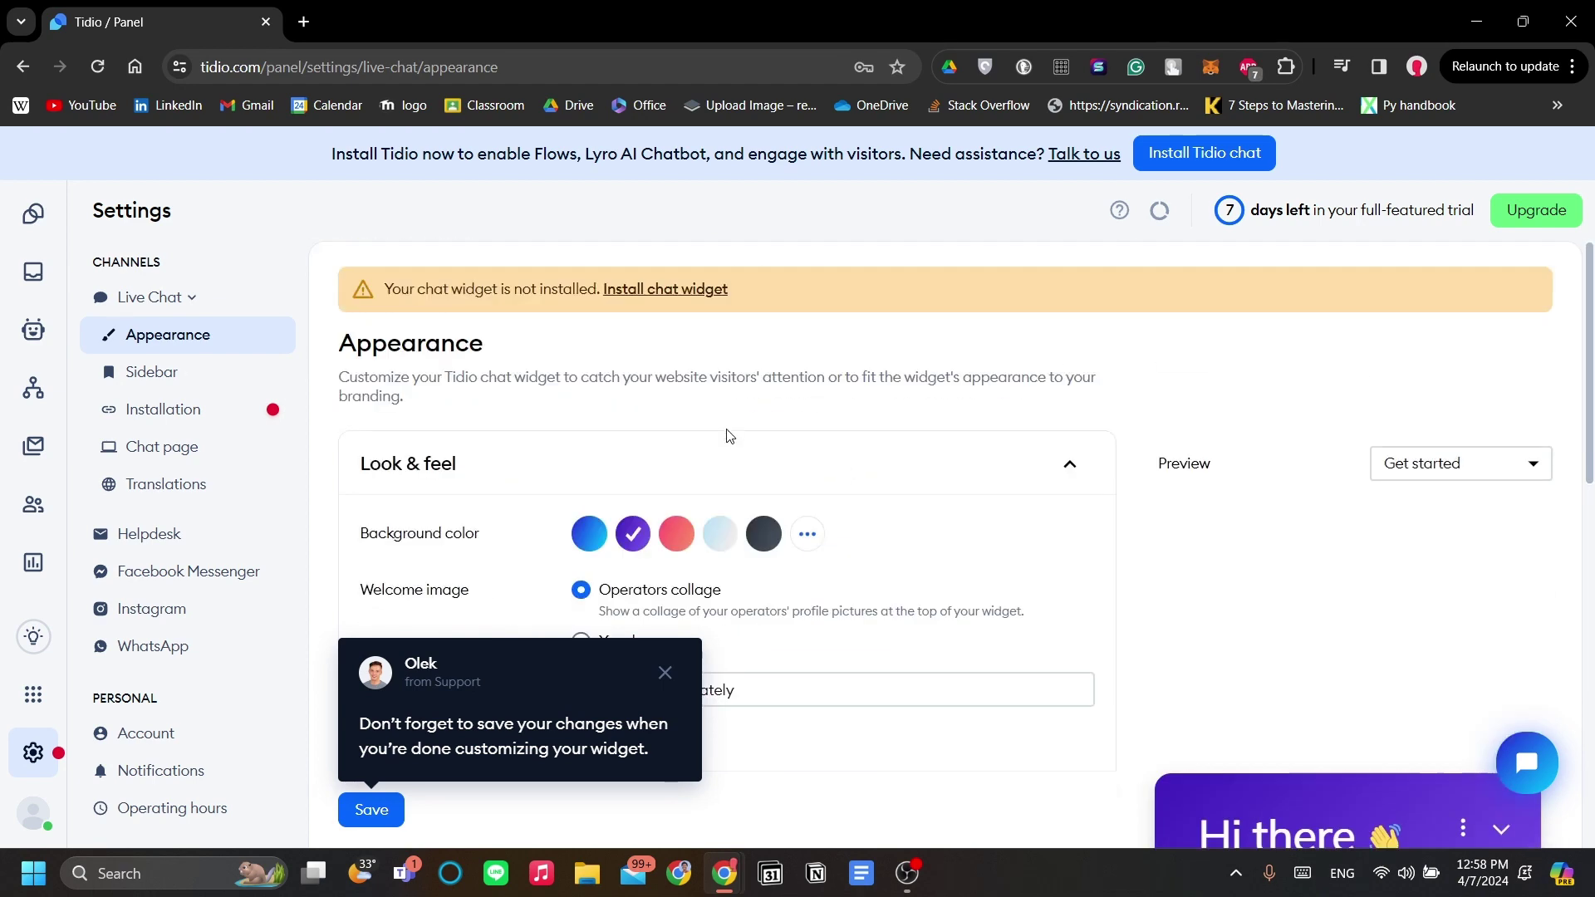
# Step: Open Lyro, peek at Configure, then review the Hub's 0/50 conversations and 0/5 setup steps
pyautogui.click(40, 332)
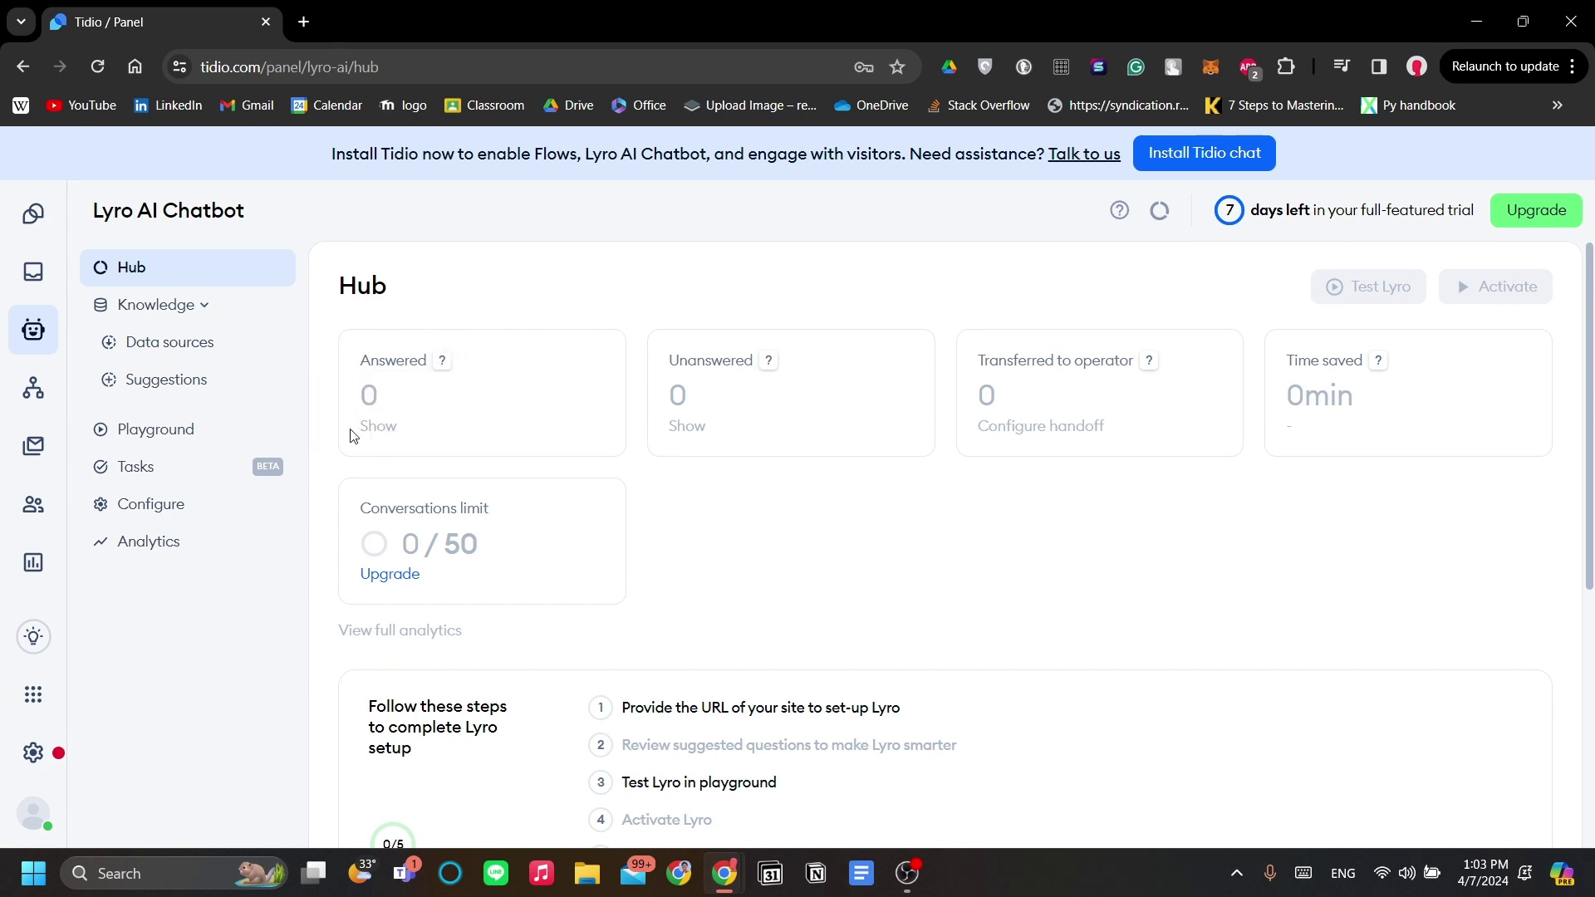
pyautogui.click(230, 509)
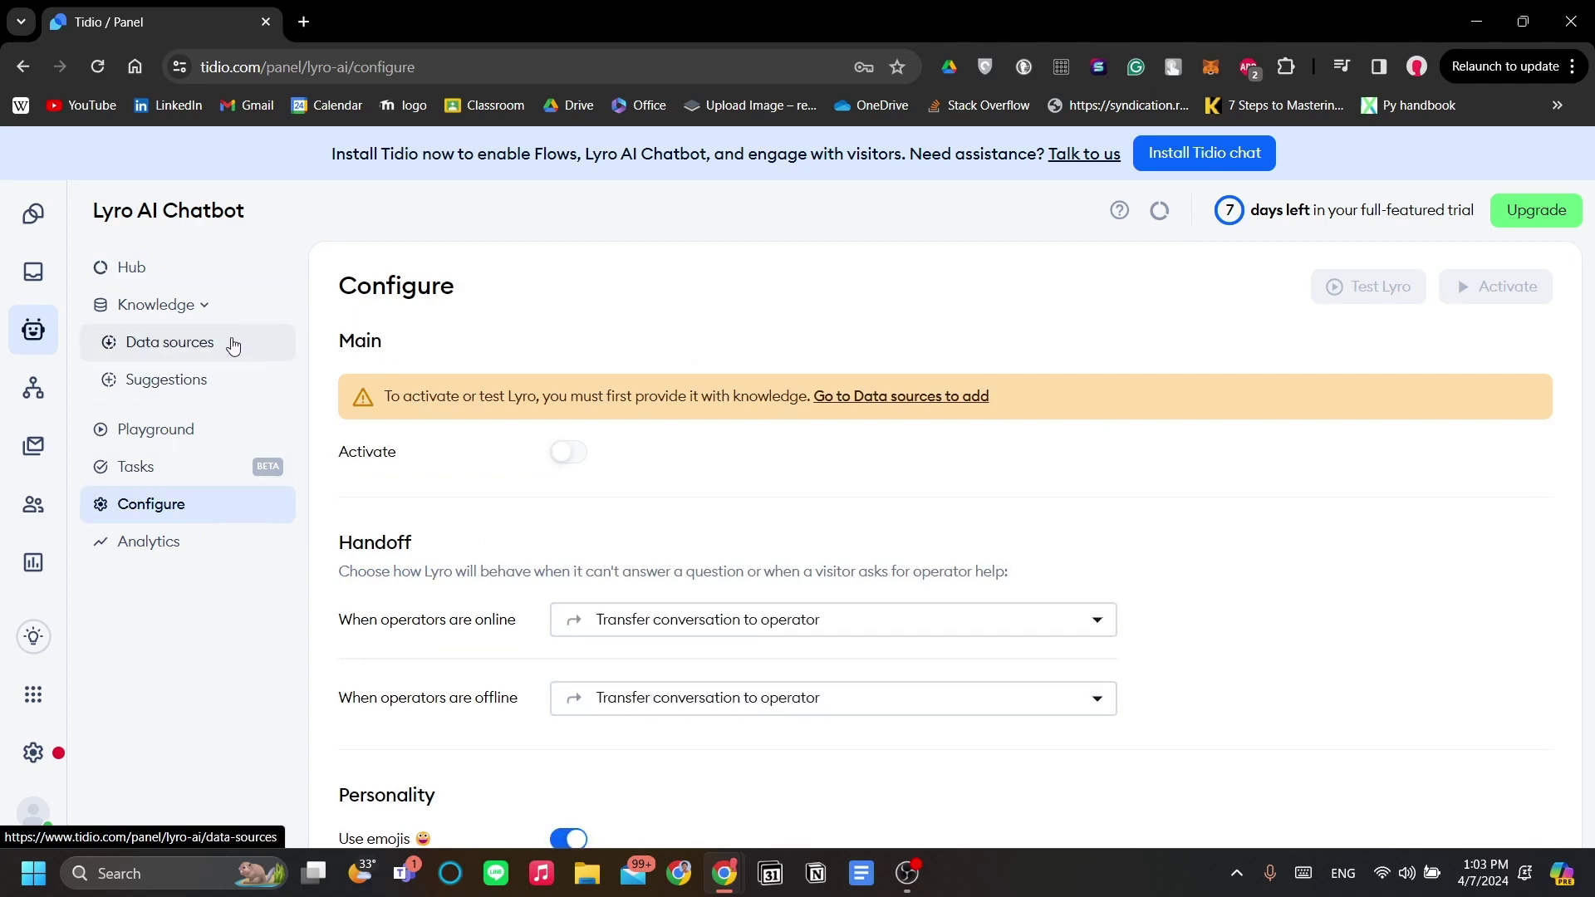
pyautogui.click(198, 277)
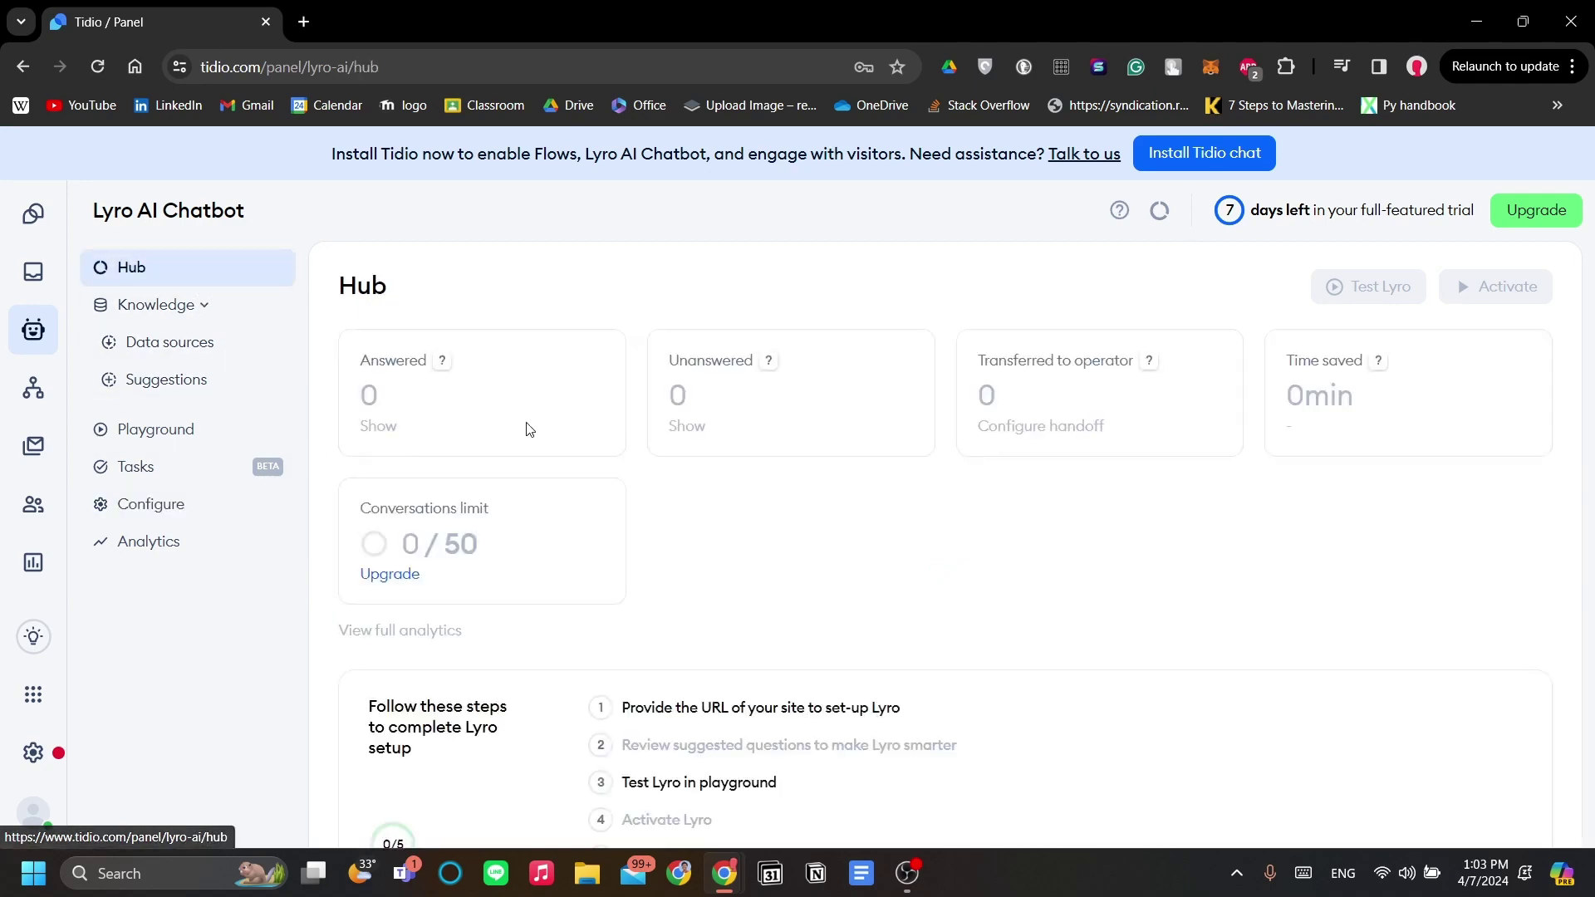
pyautogui.scroll(-2, 573, 420)
pyautogui.scroll(-3, 676, 520)
pyautogui.scroll(5, 676, 520)
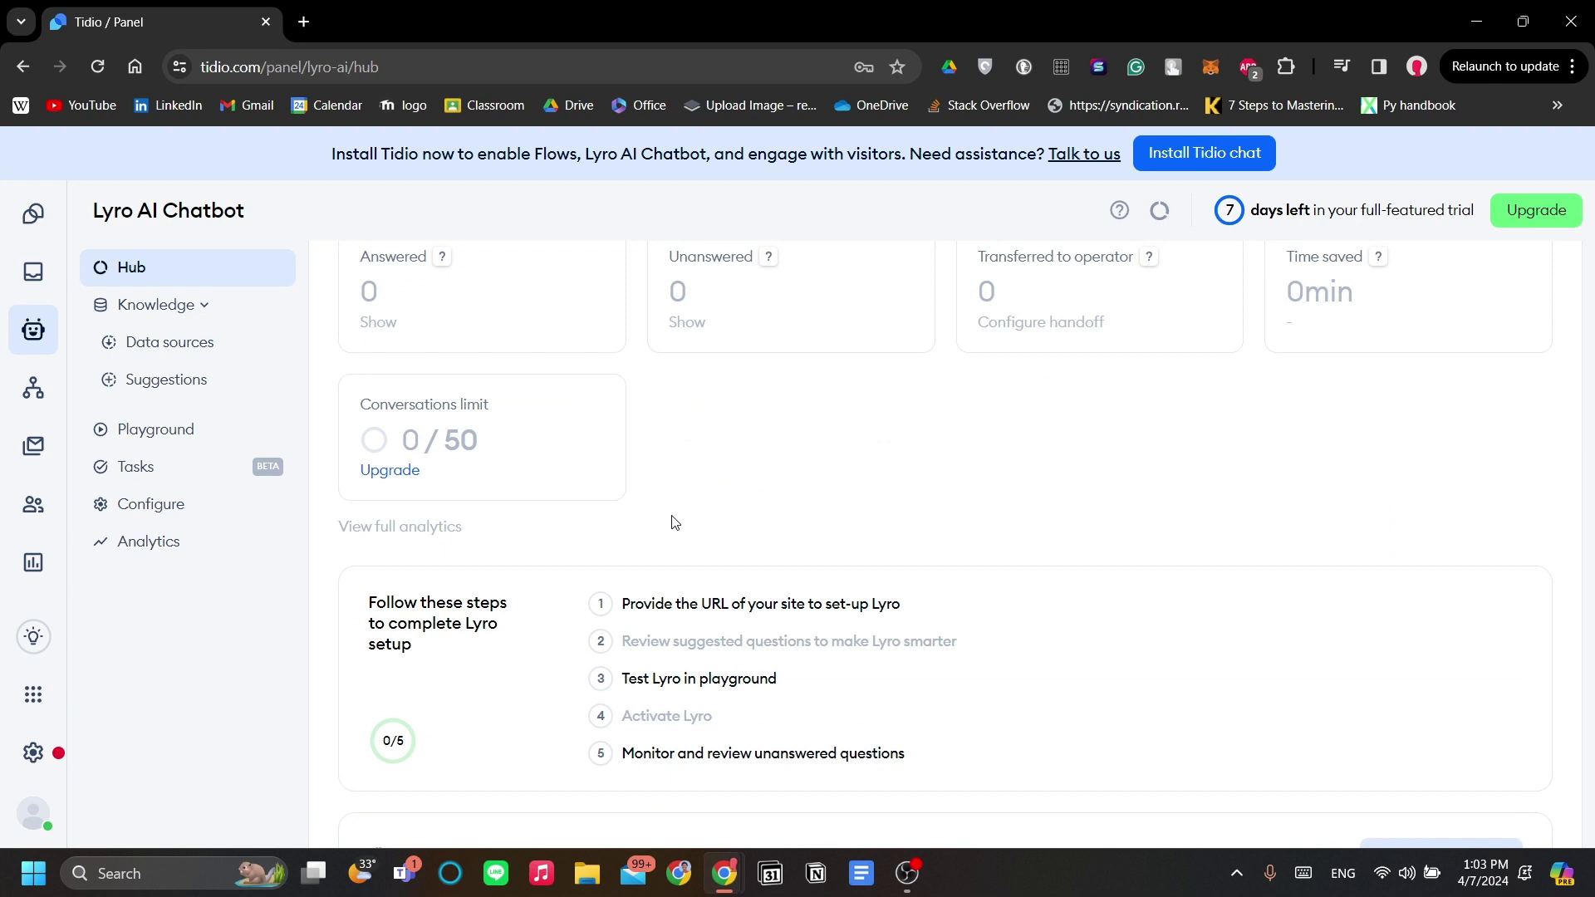
pyautogui.scroll(-4, 493, 483)
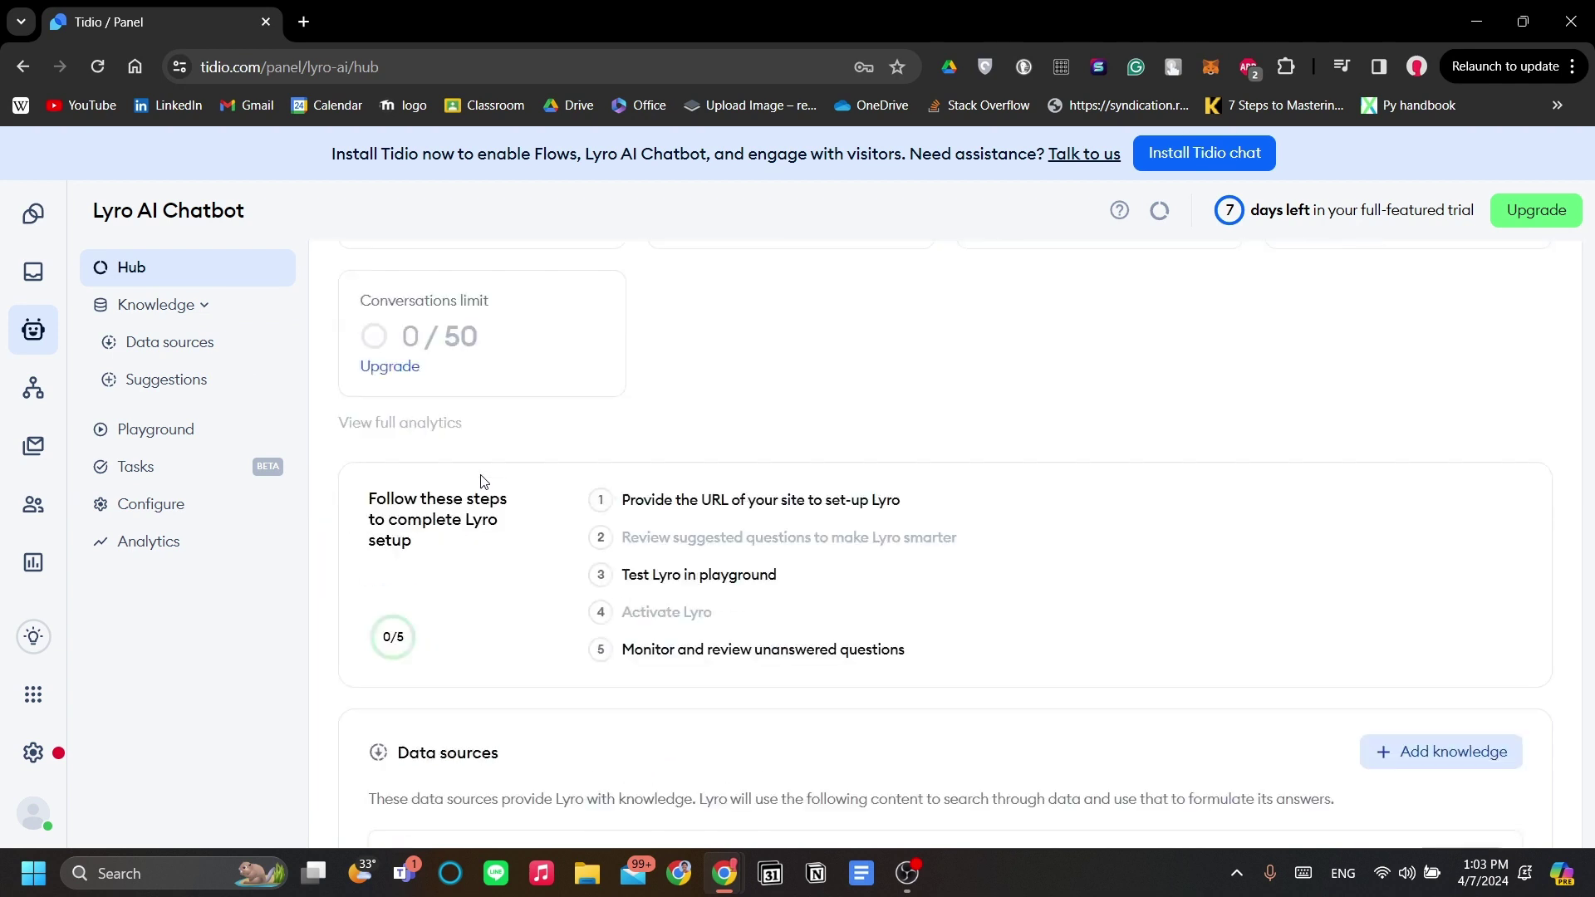
# Step: Browse Lyro's Data sources, including the Website and Q&A tabs, and the Suggestions page
pyautogui.click(146, 342)
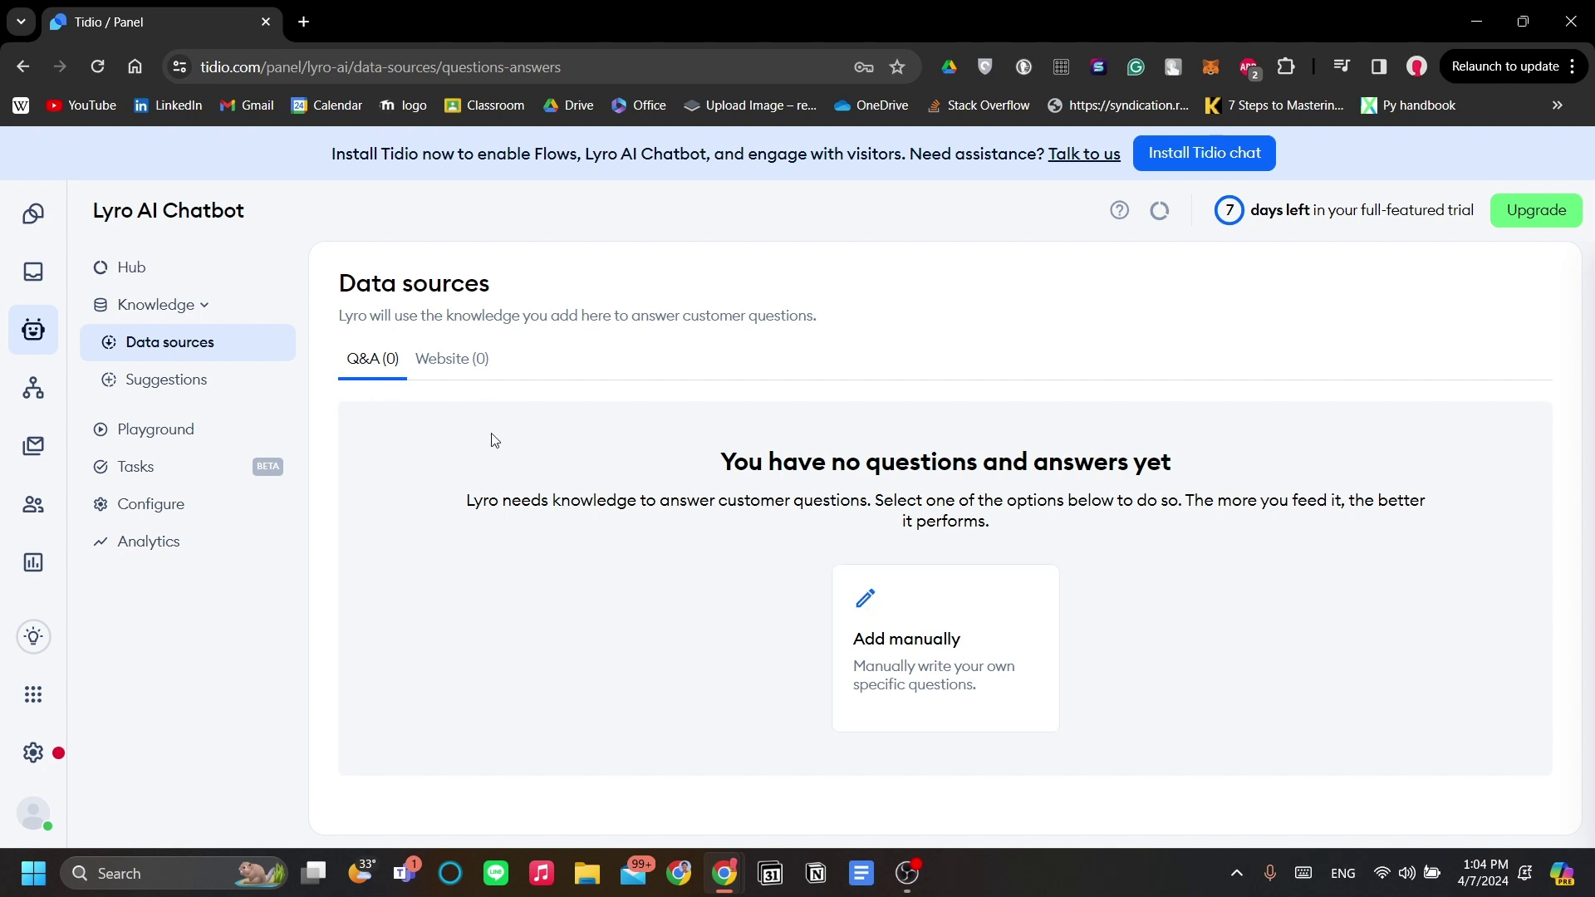
pyautogui.click(449, 367)
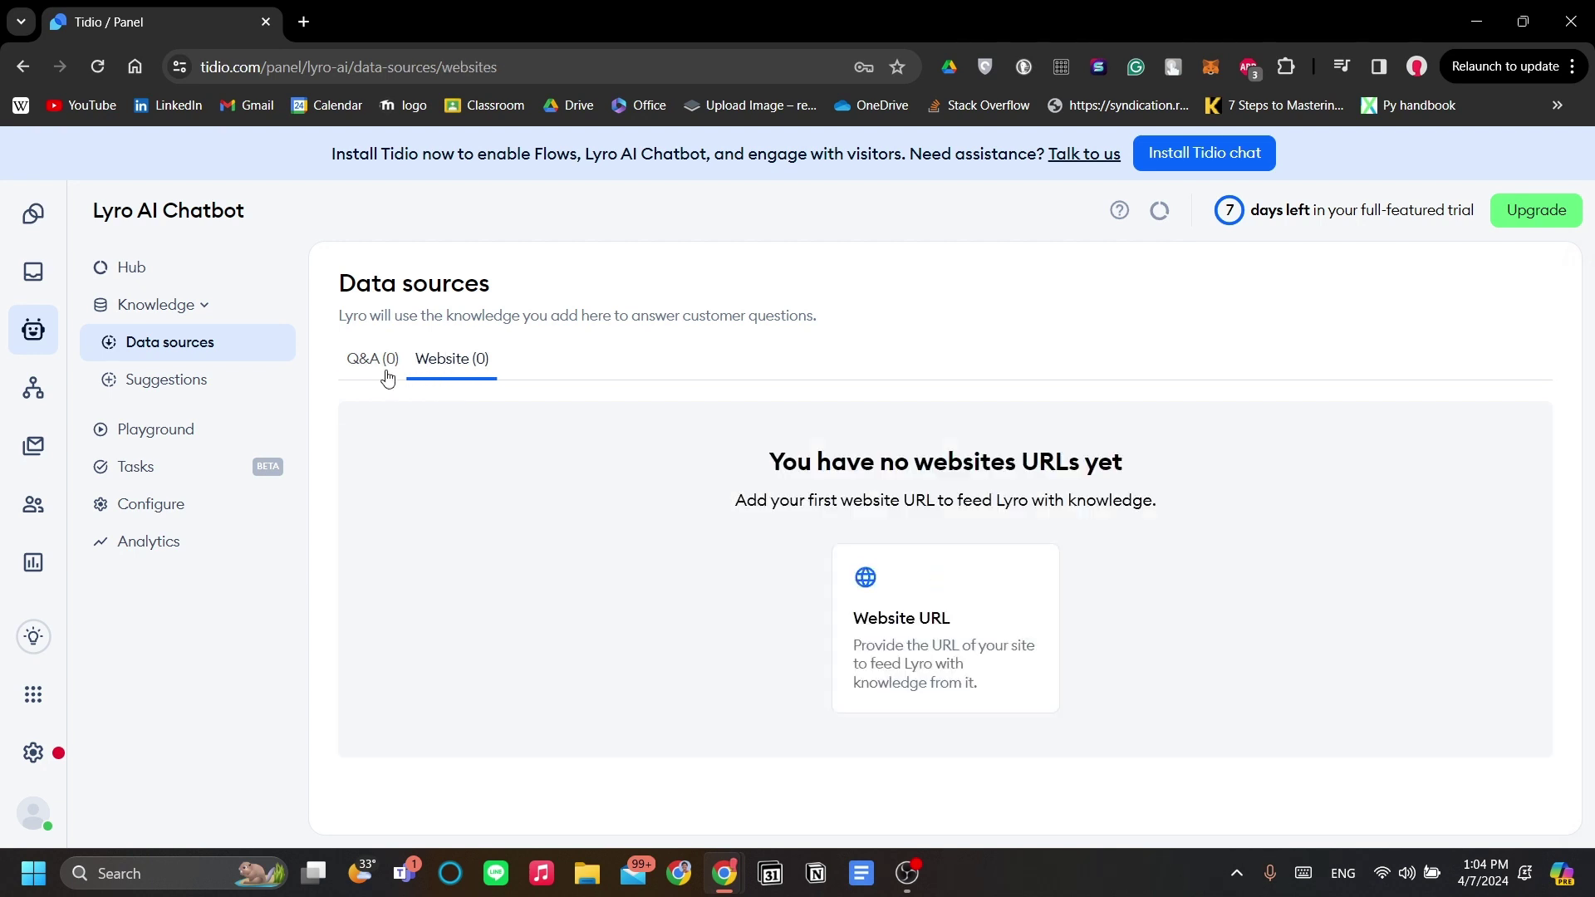
pyautogui.click(387, 364)
pyautogui.click(186, 387)
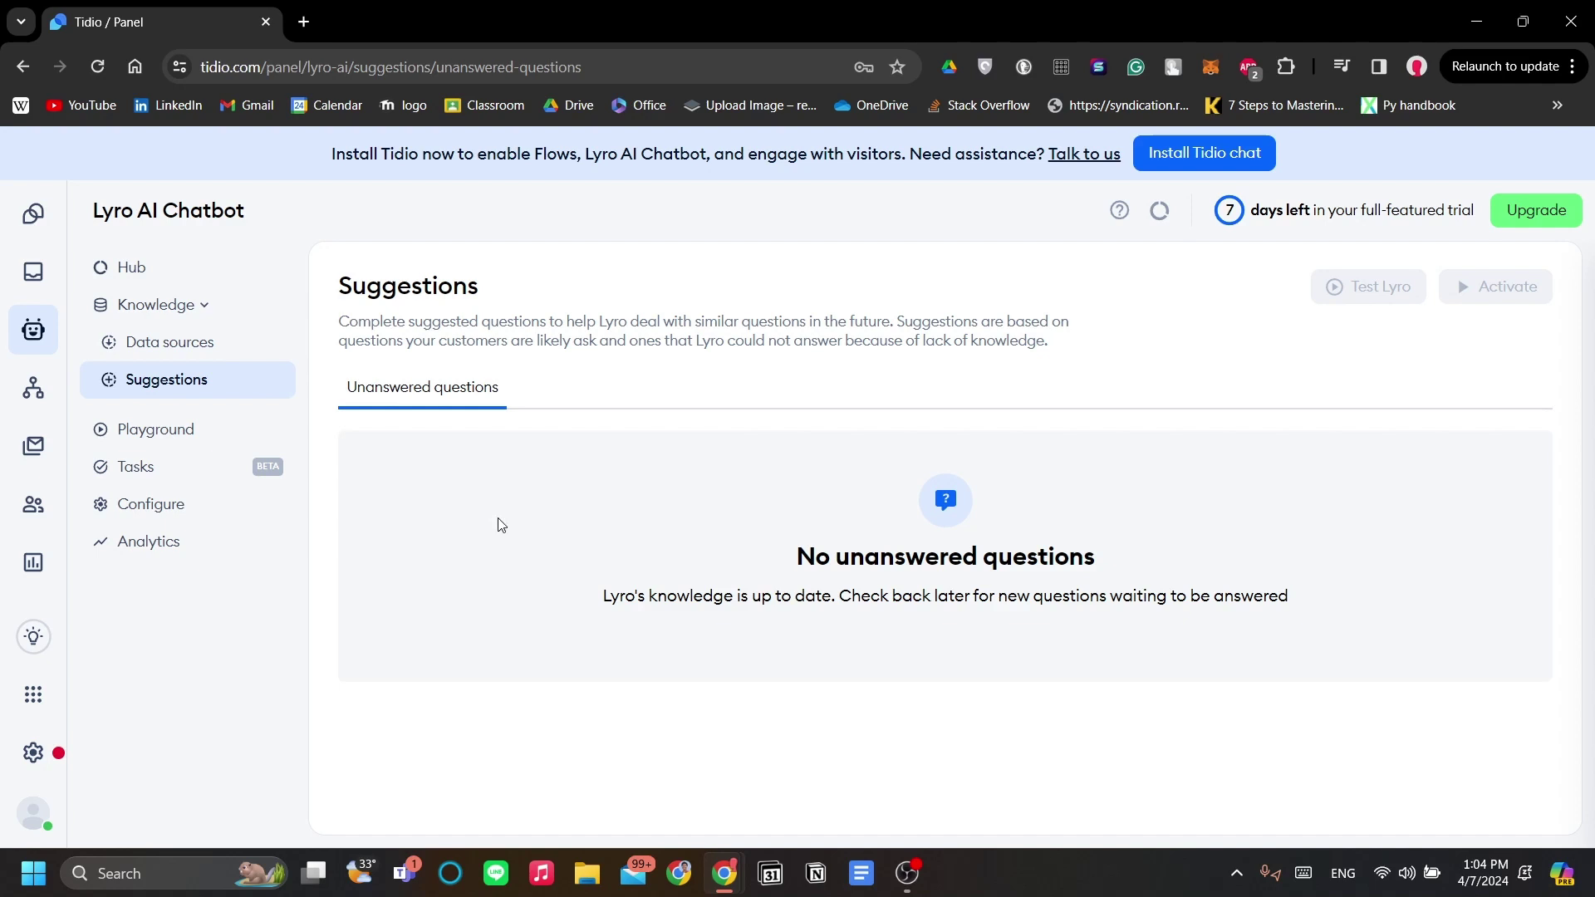
pyautogui.click(141, 343)
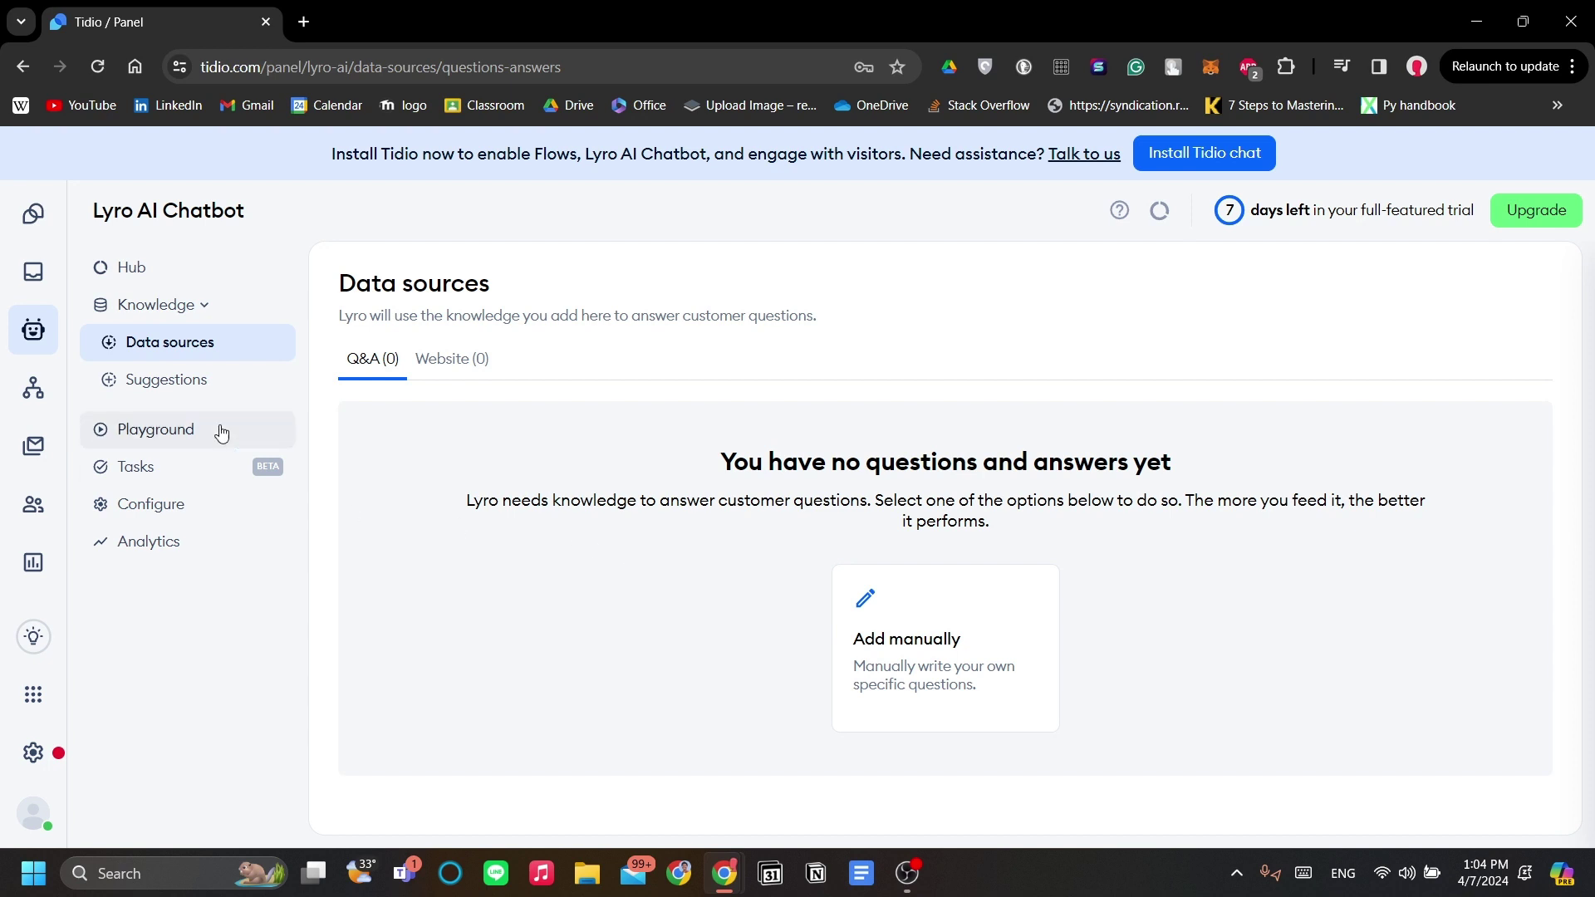
pyautogui.click(143, 381)
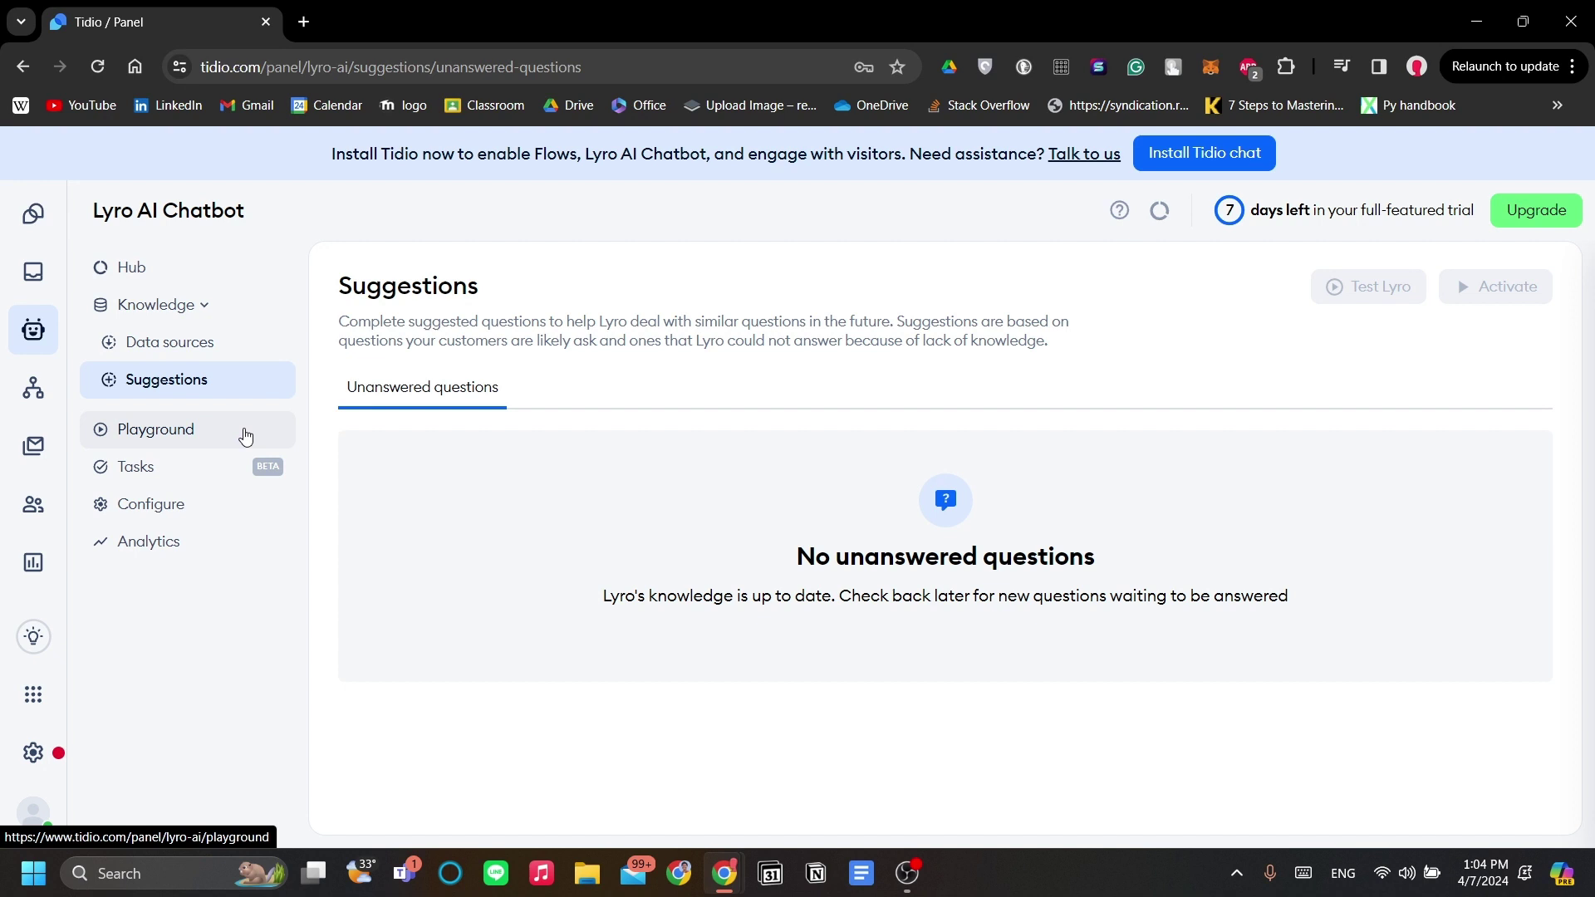
# Step: Check the Lyro Playground, then go to the Lyro Tasks page
pyautogui.click(242, 431)
pyautogui.scroll(-3, 579, 424)
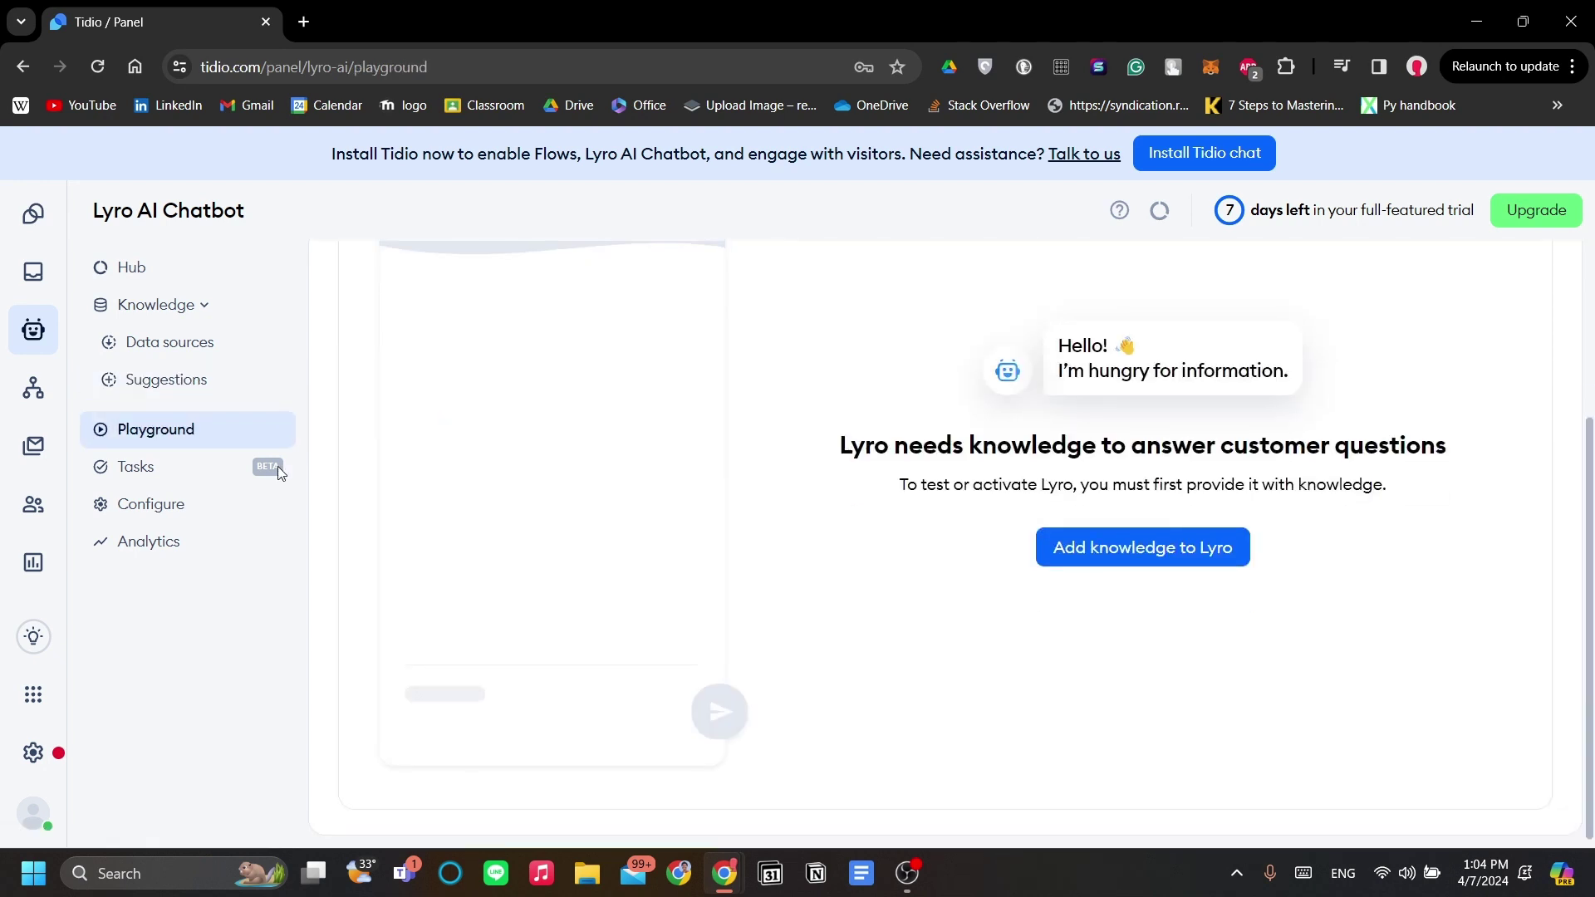
pyautogui.click(196, 465)
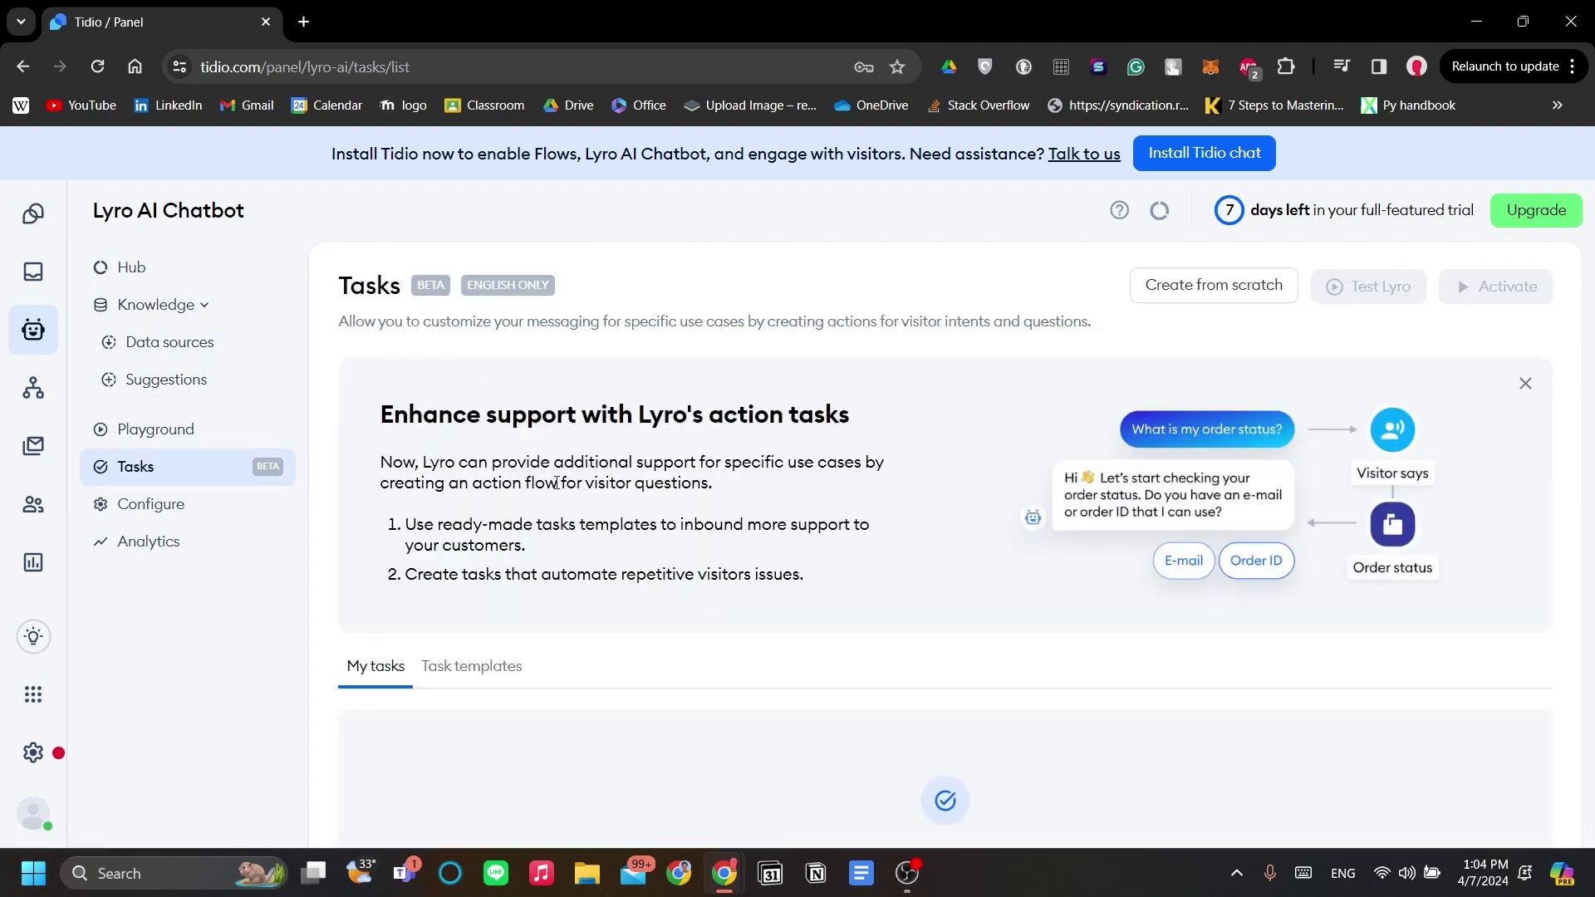
# Step: Scroll the Tasks page and open Explore templates to list Return policy, Check order status, Offer discount codes and Exchange policy
pyautogui.scroll(-3, 556, 483)
pyautogui.scroll(3, 558, 415)
pyautogui.scroll(-3, 1174, 552)
pyautogui.scroll(1, 1154, 579)
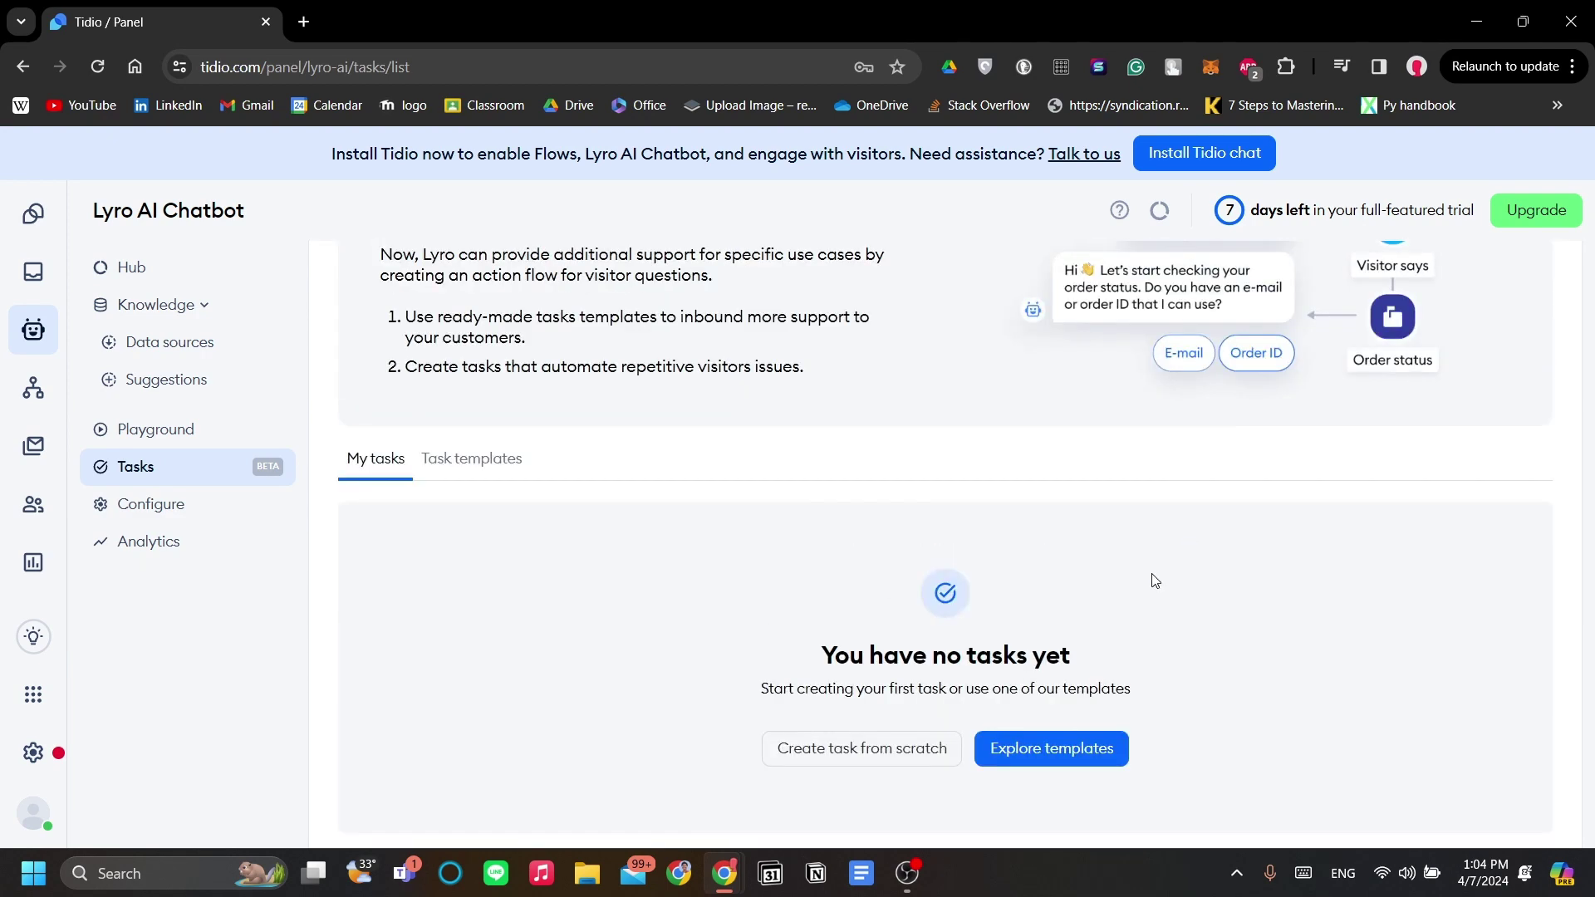
pyautogui.scroll(2, 1155, 581)
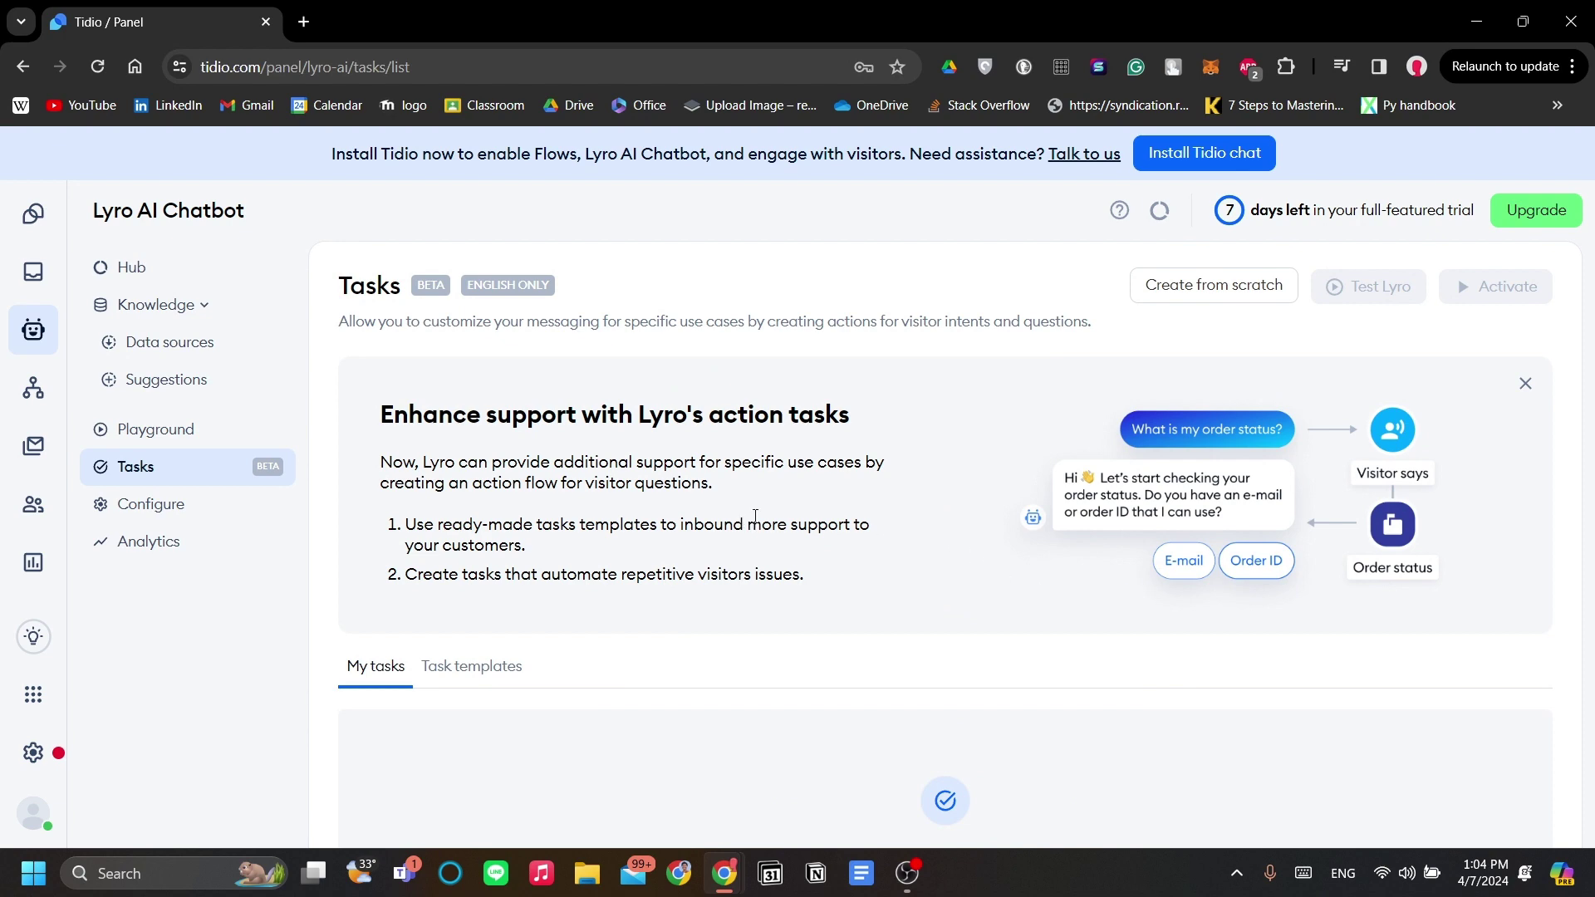
pyautogui.scroll(-3, 755, 516)
pyautogui.scroll(3, 1185, 353)
pyautogui.scroll(-3, 1132, 489)
pyautogui.scroll(3, 1016, 599)
pyautogui.scroll(-2, 1026, 635)
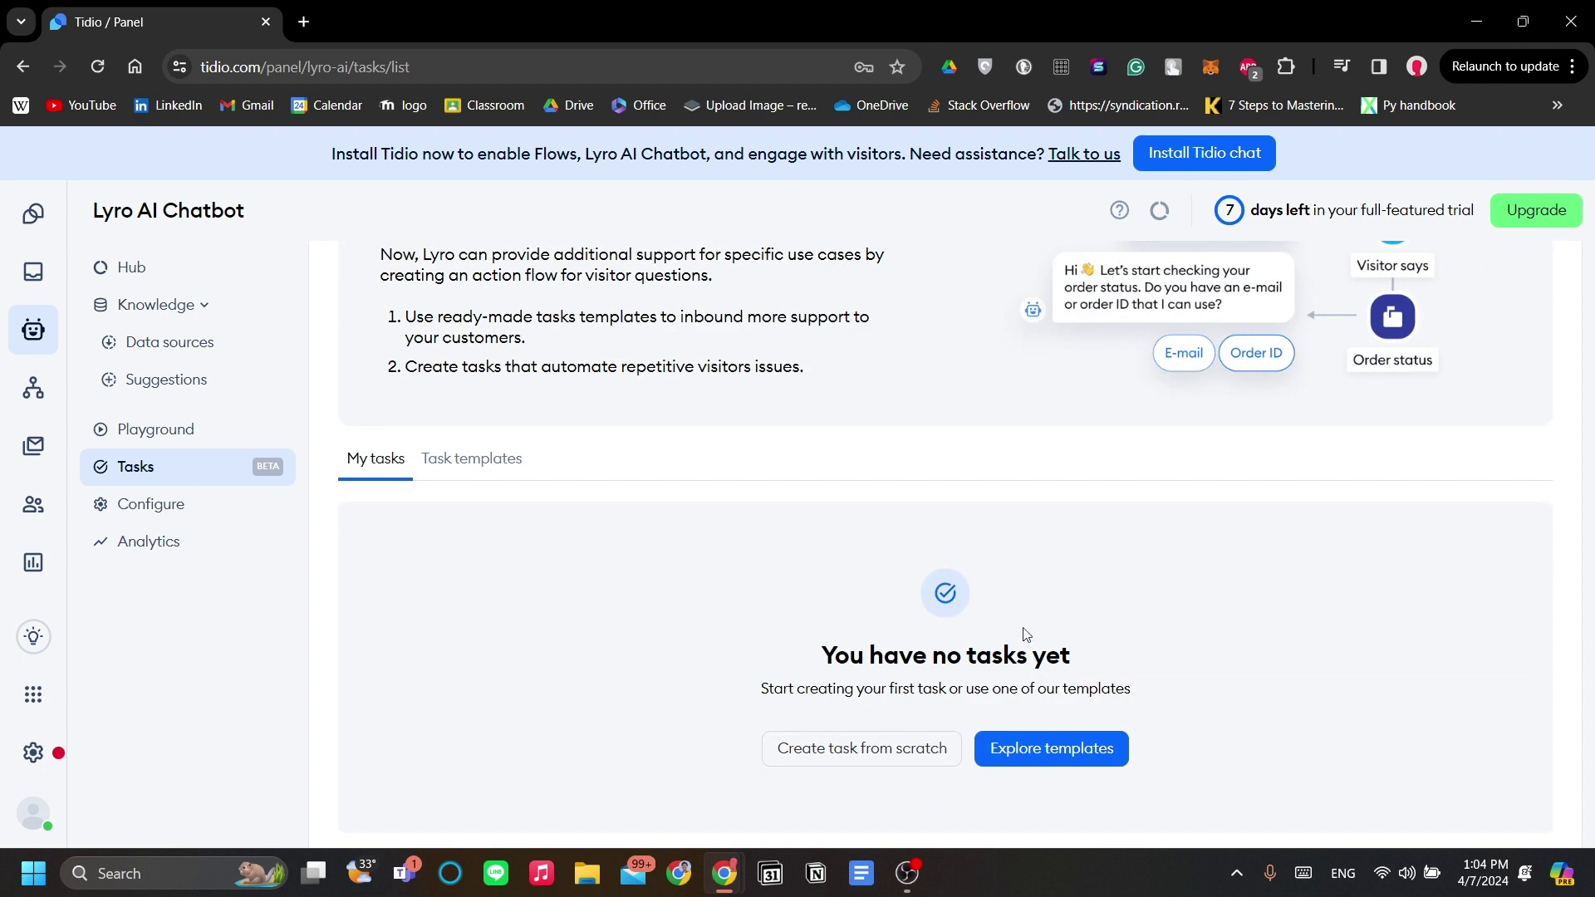
pyautogui.click(1048, 752)
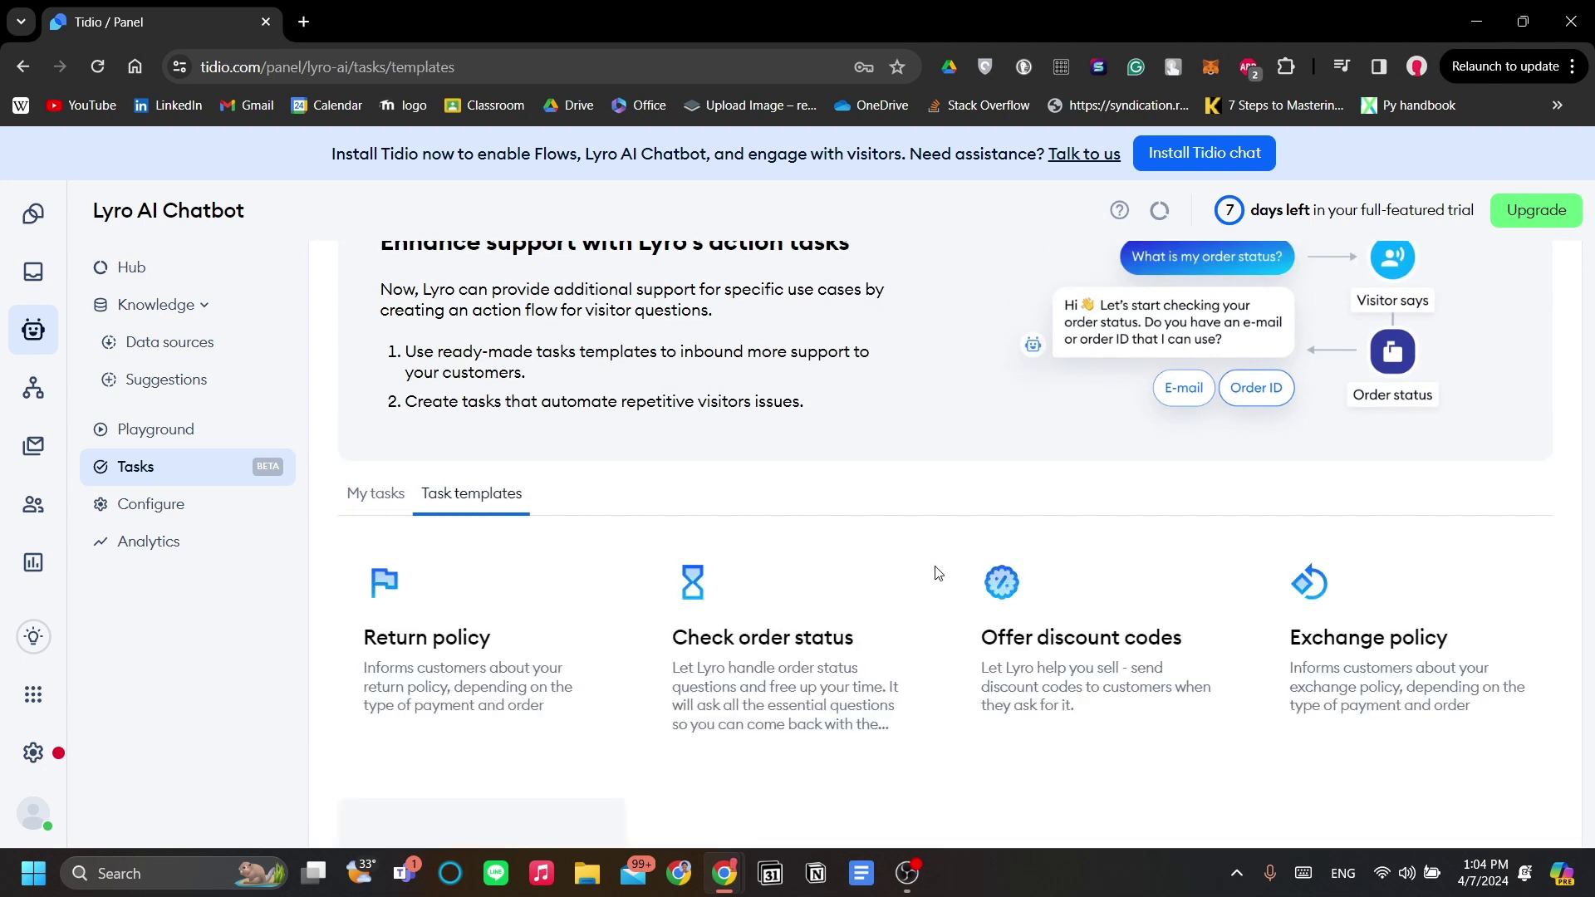
pyautogui.scroll(-3, 754, 515)
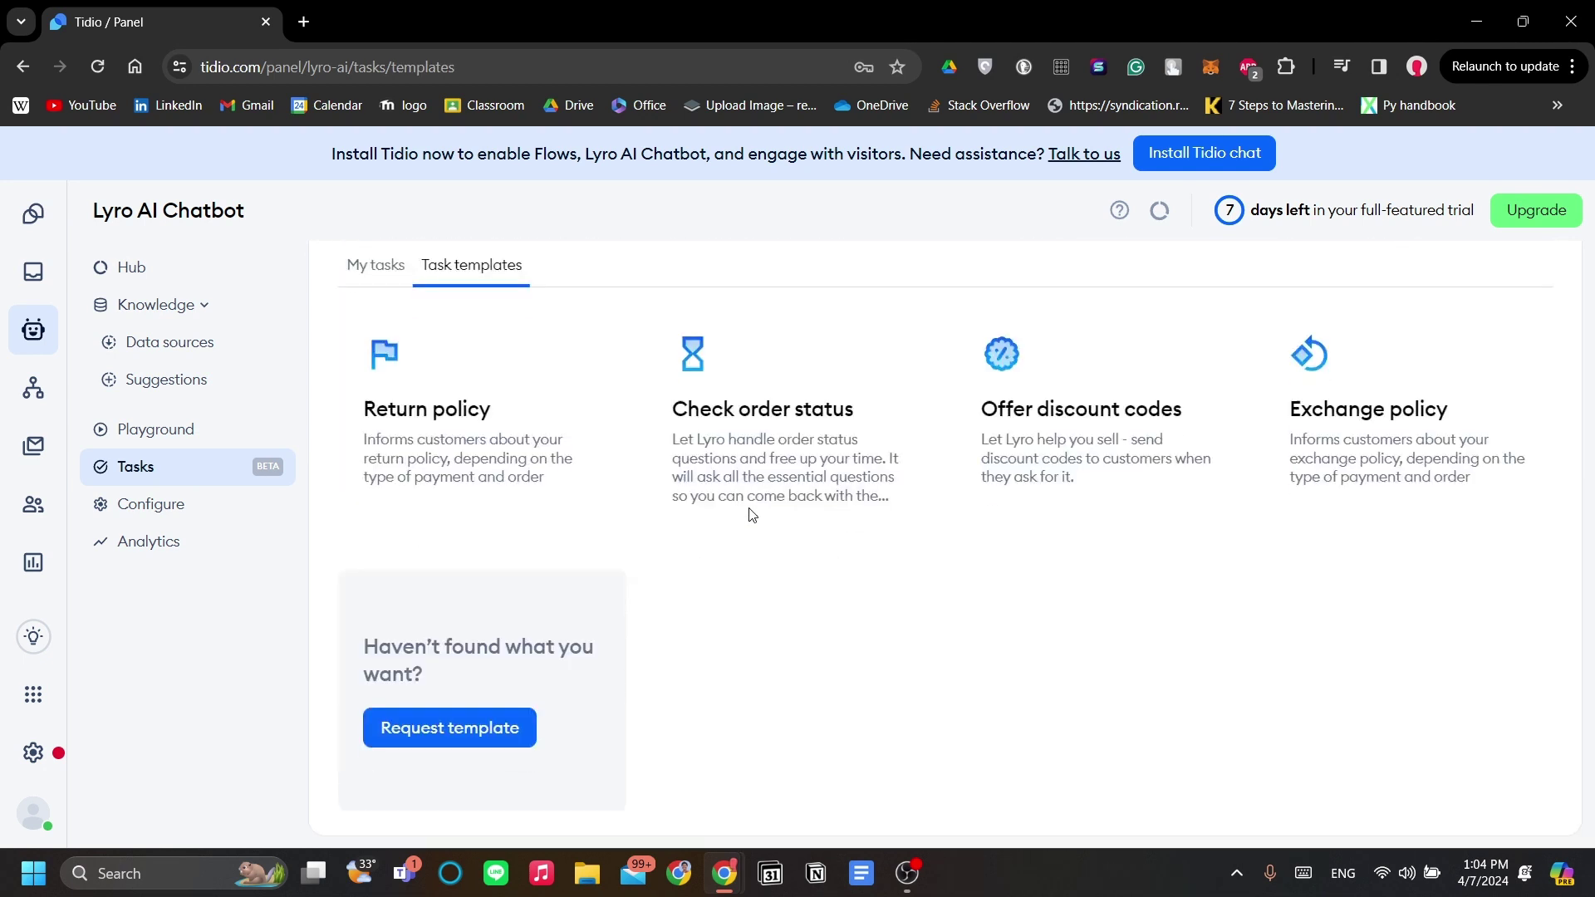
pyautogui.moveTo(415, 420)
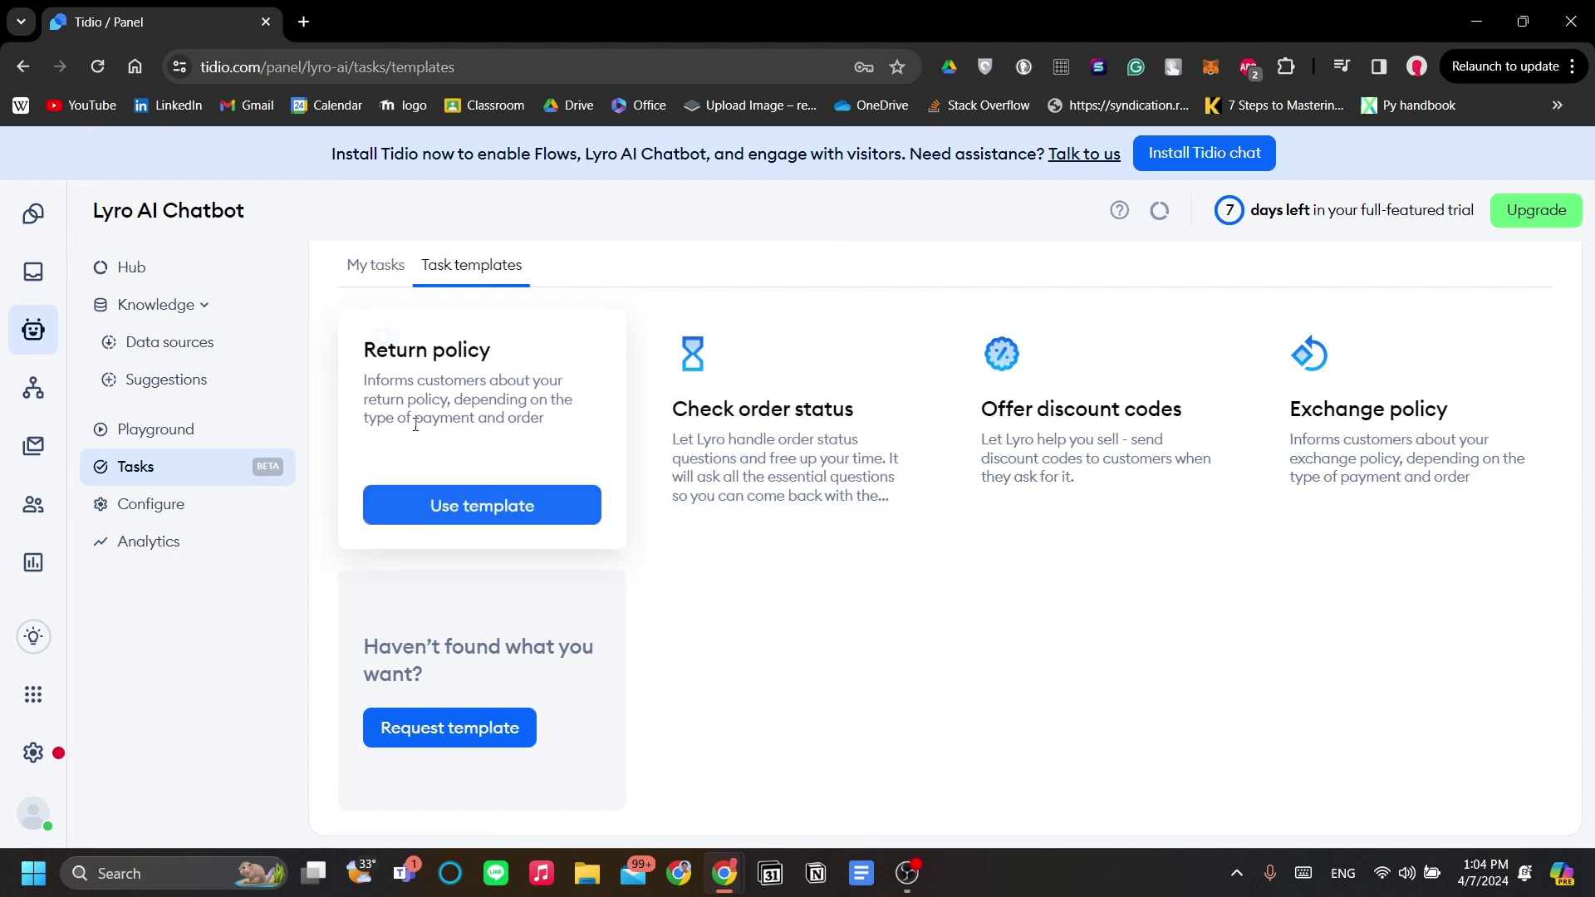
pyautogui.scroll(1, 518, 522)
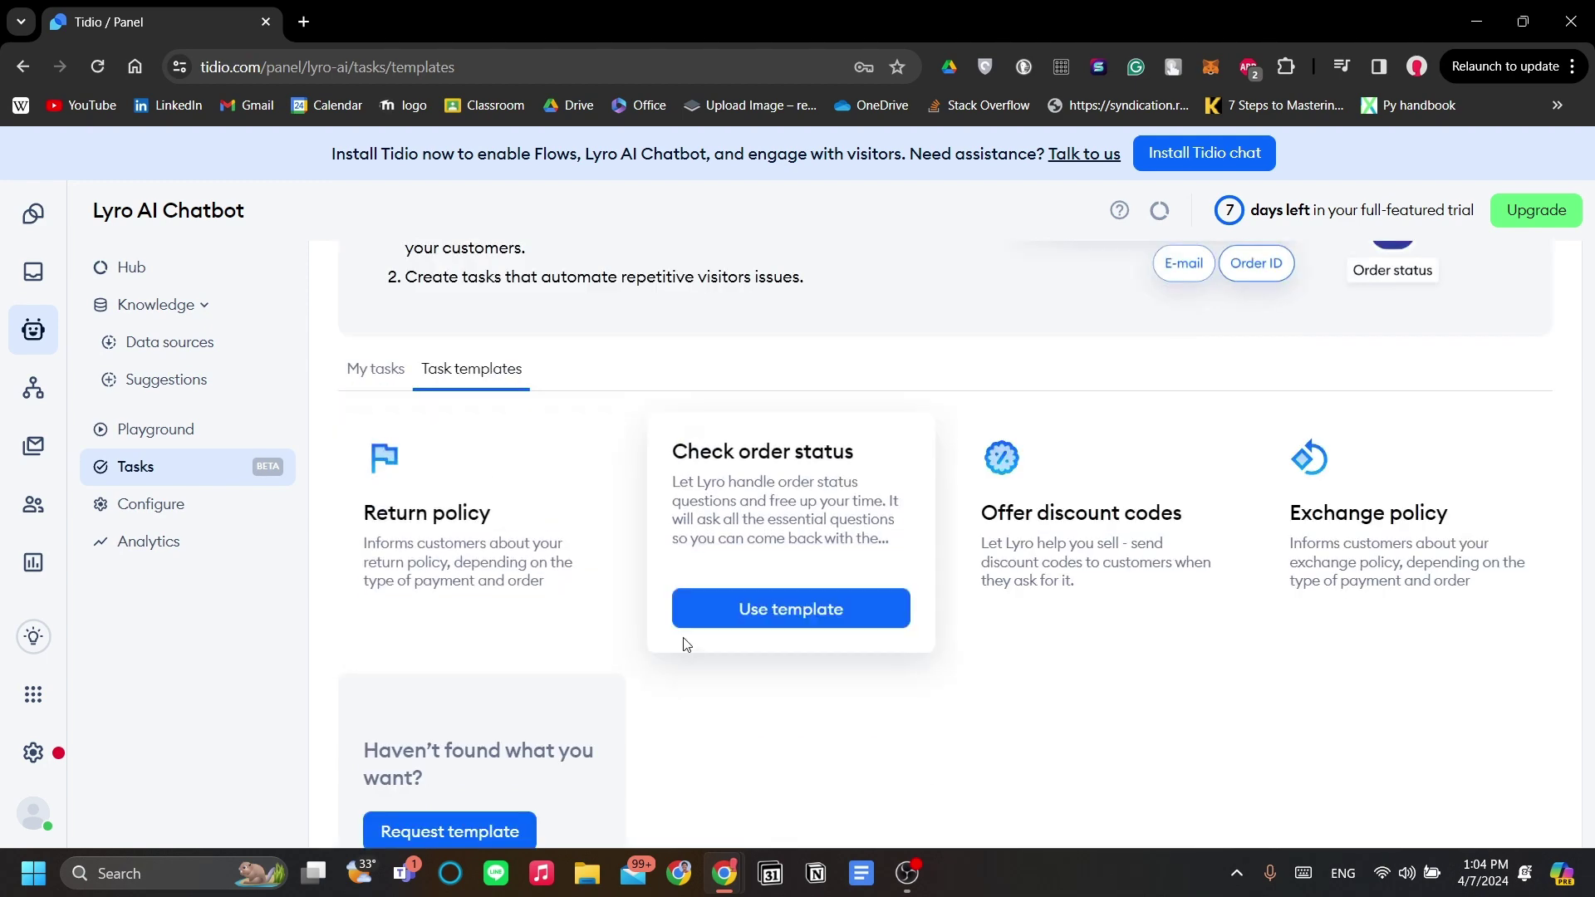
# Step: Start a new task from the Return policy template and expand the add-step panel beside the flow
pyautogui.click(459, 606)
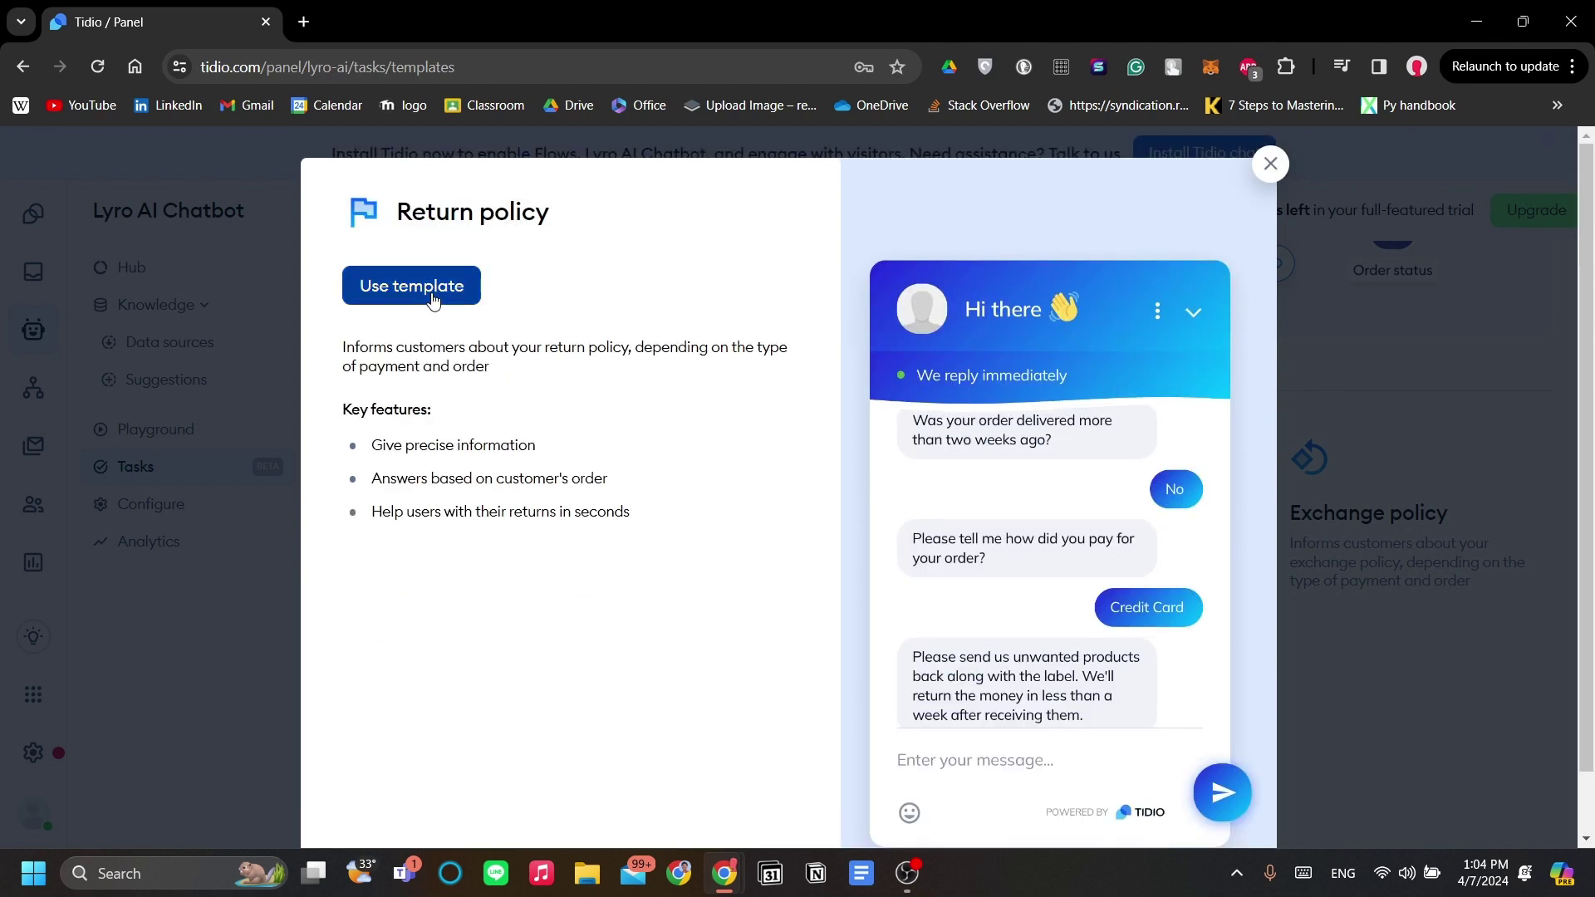
pyautogui.click(430, 295)
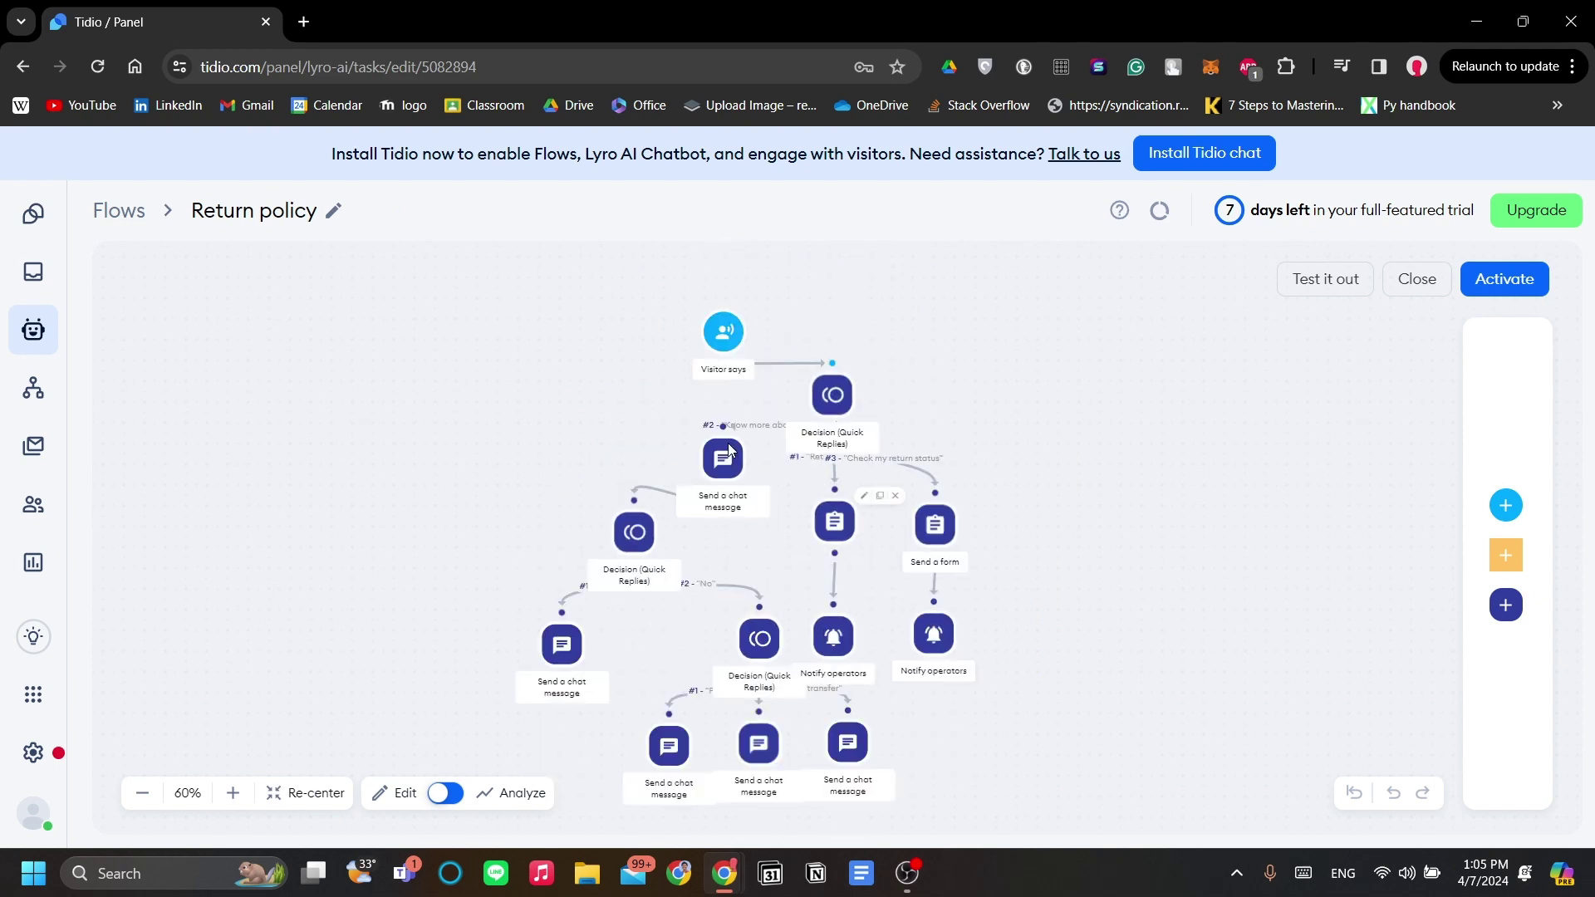
pyautogui.scroll(5, 739, 422)
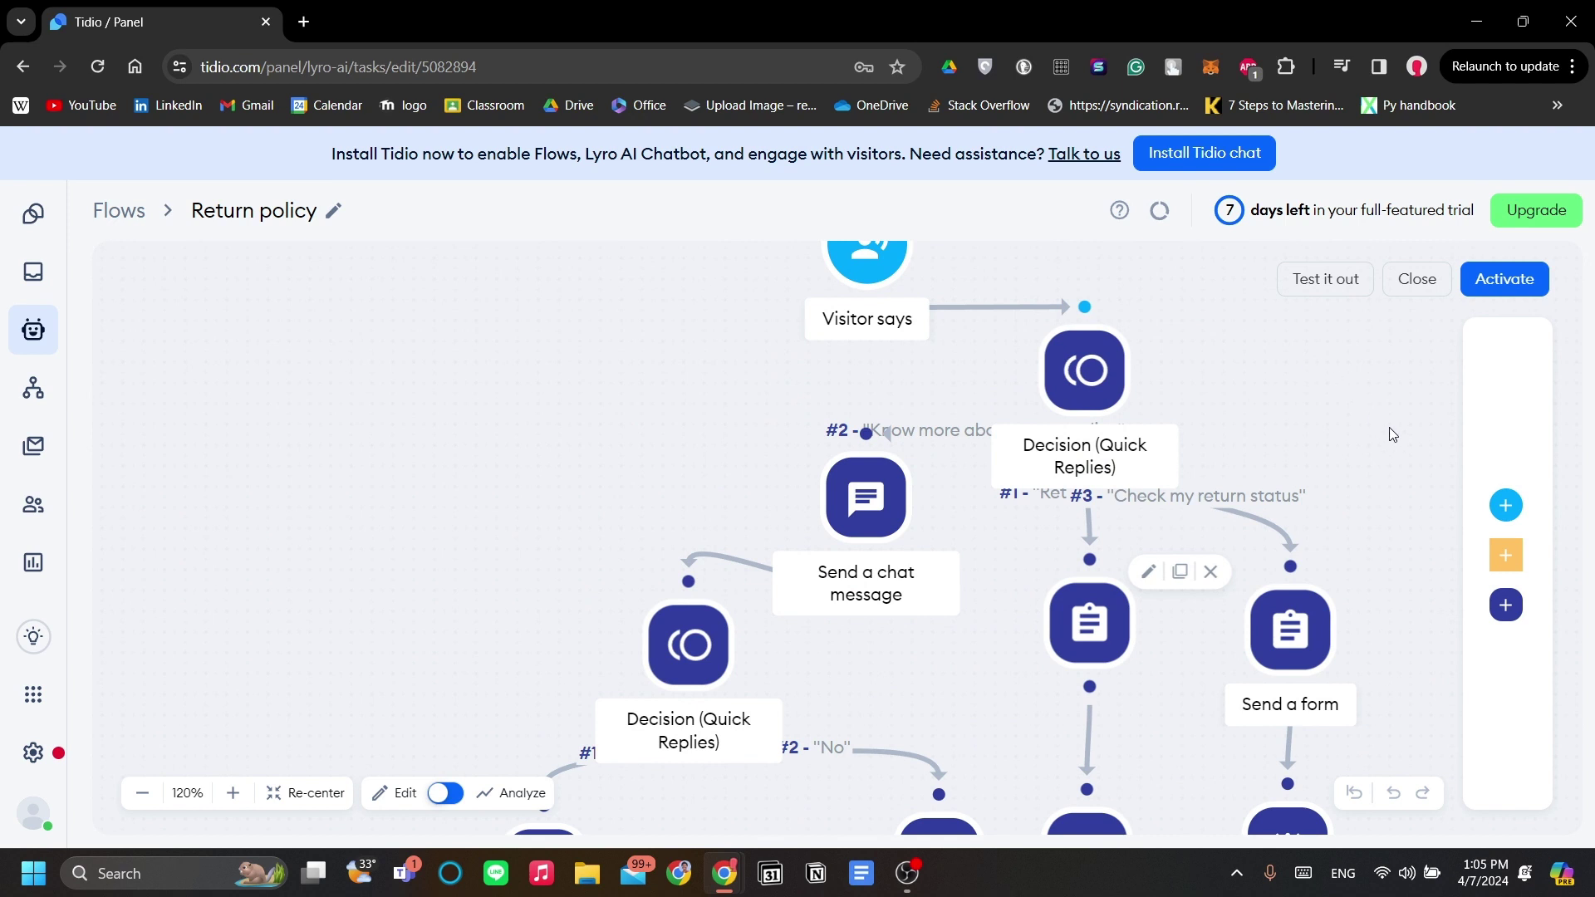
pyautogui.moveTo(1470, 510)
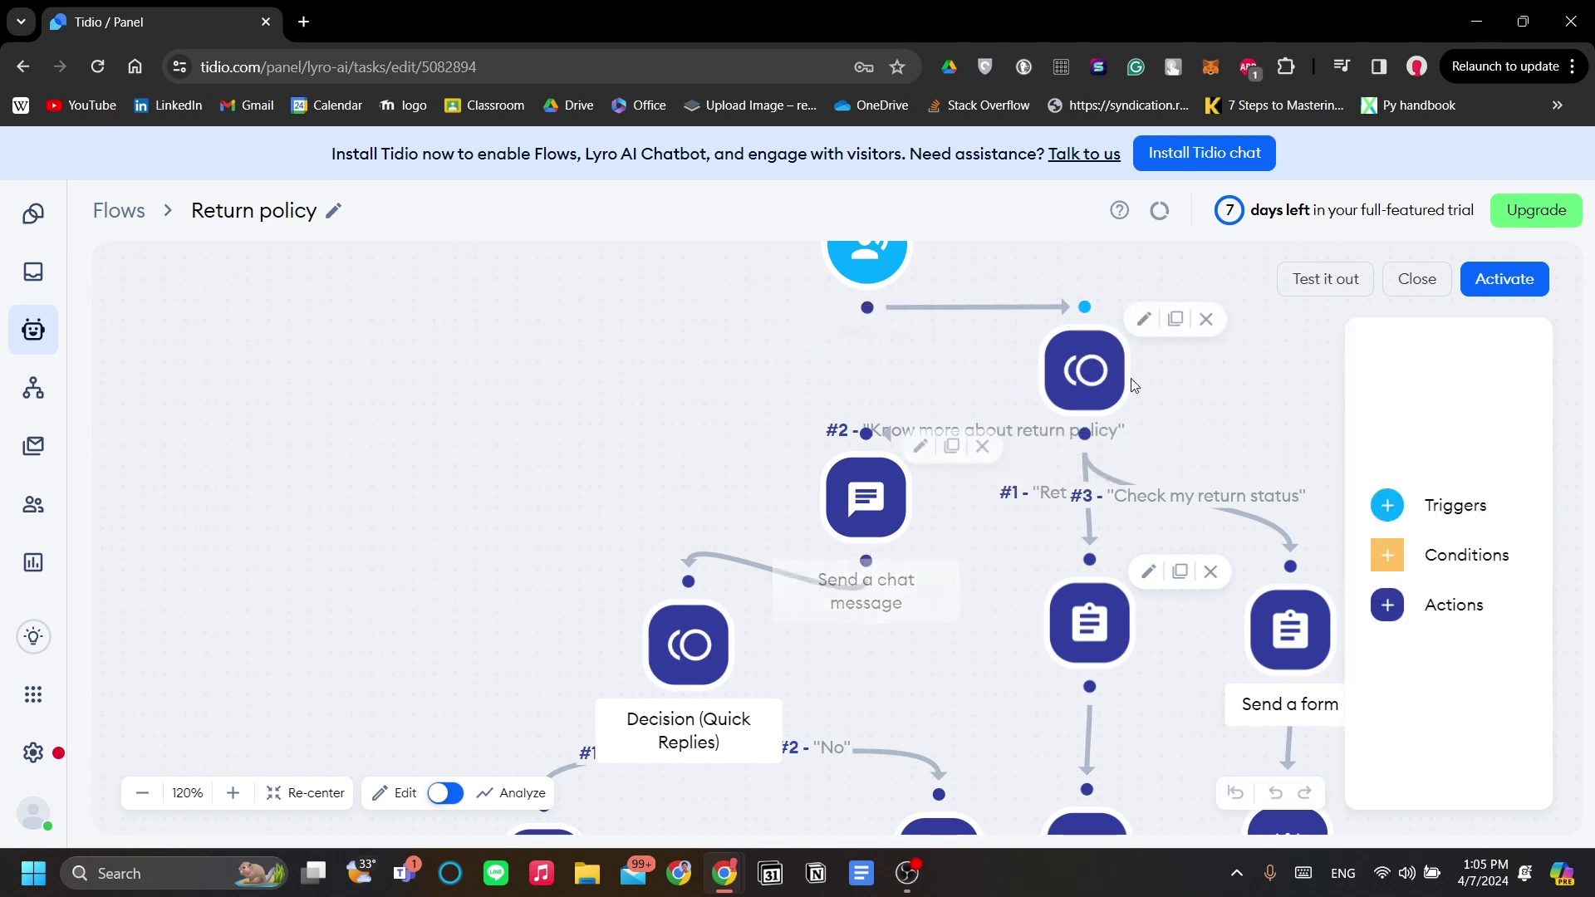
# Step: Browse the Triggers and Conditions lists, then scroll through Actions down to the Shopify actions
pyautogui.click(1416, 517)
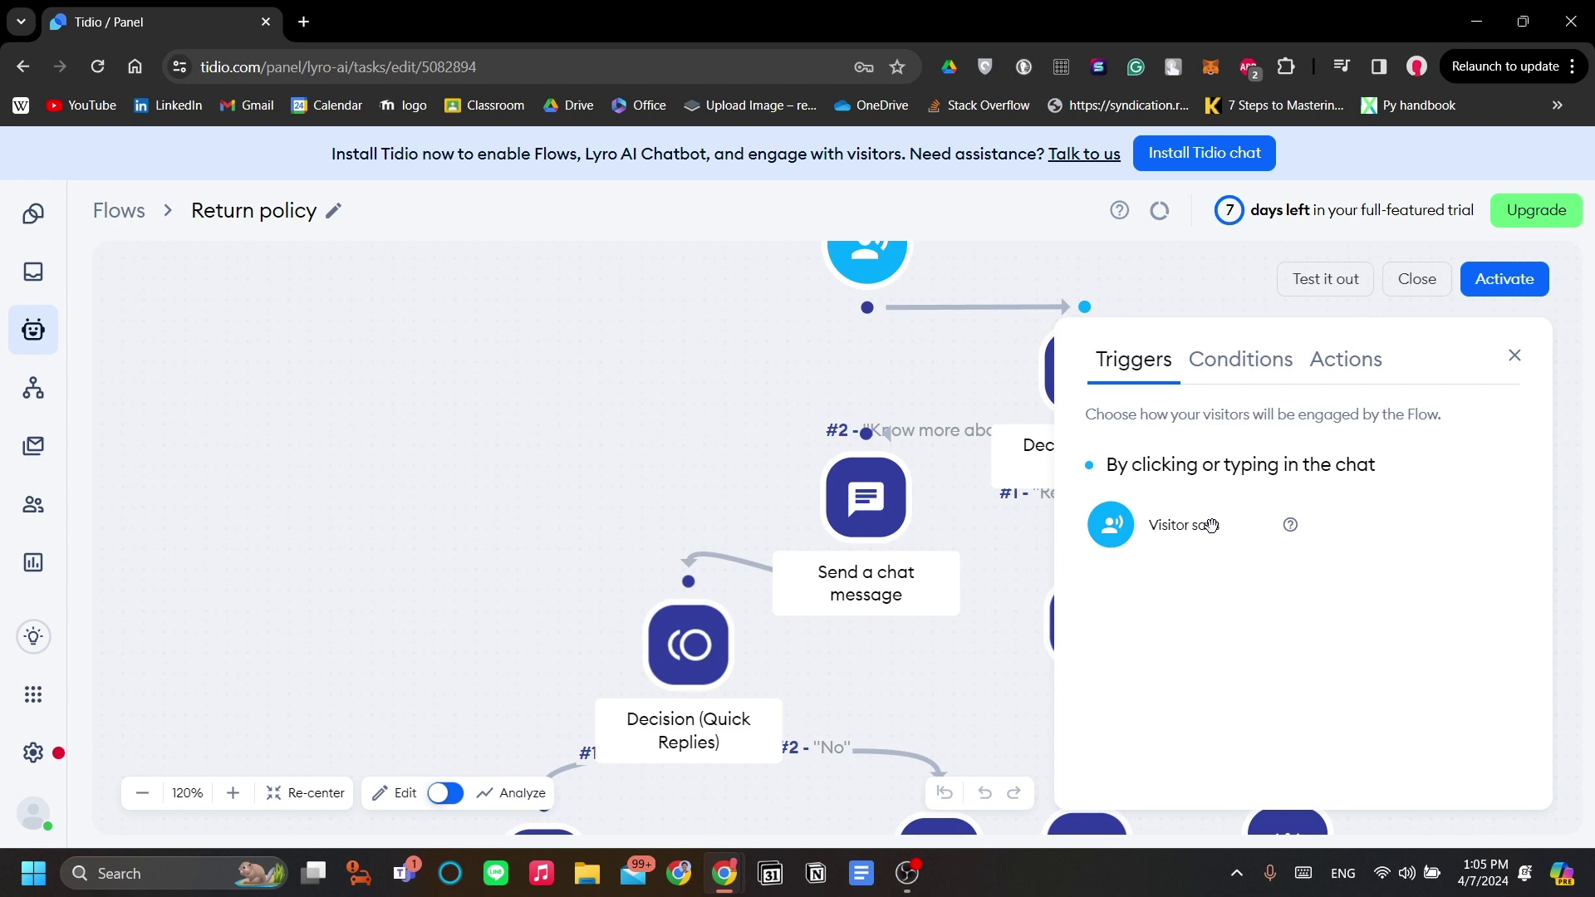
pyautogui.click(1241, 380)
pyautogui.scroll(-2, 798, 394)
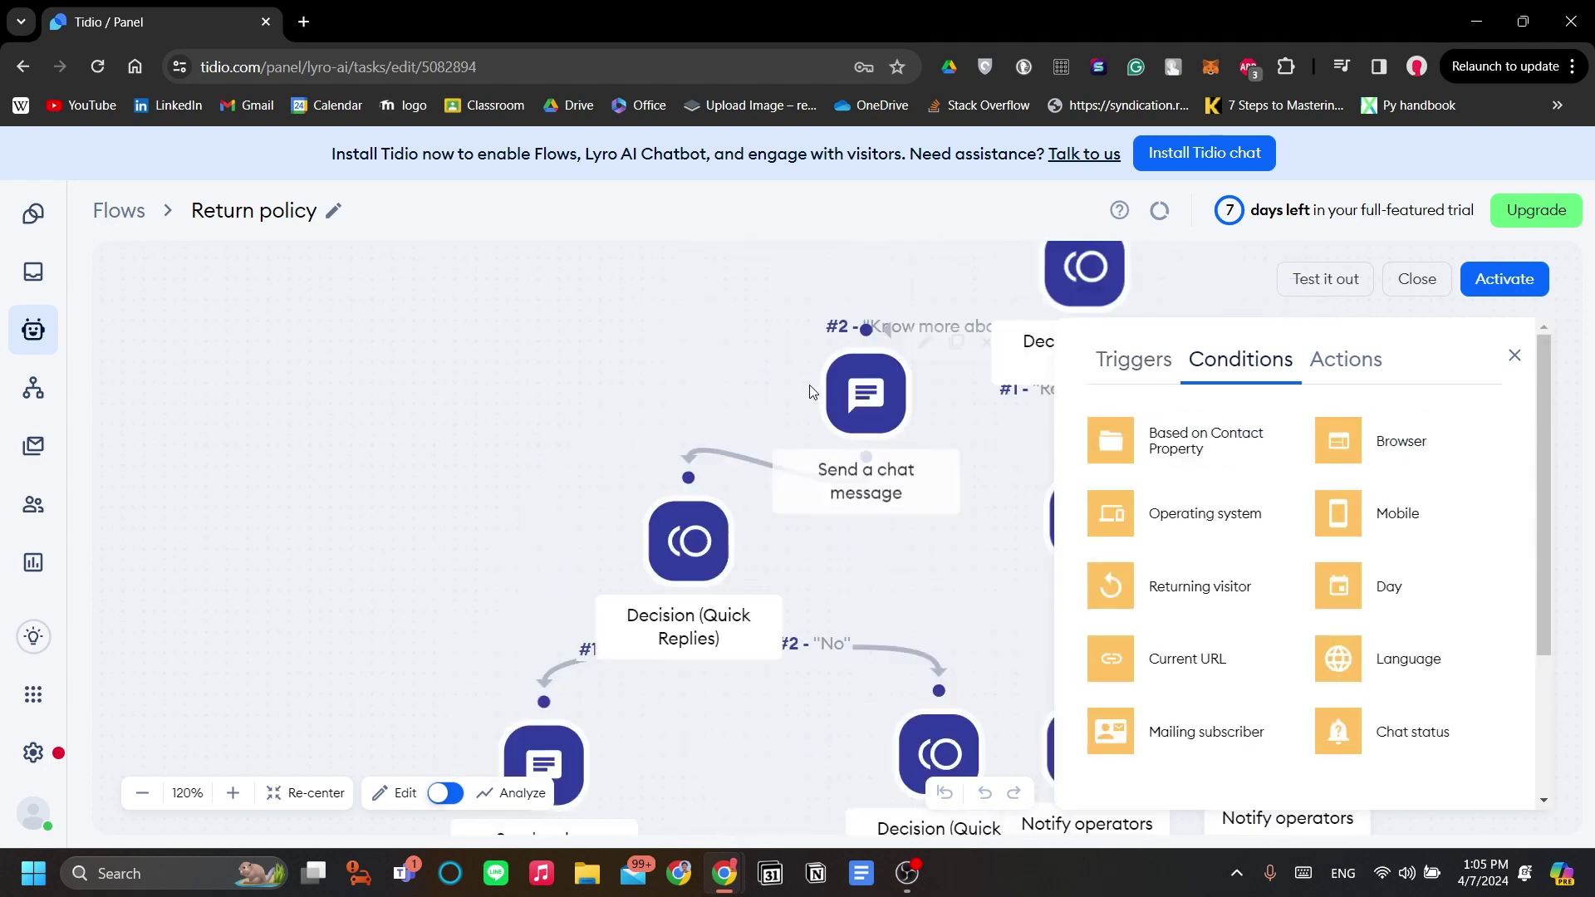
pyautogui.scroll(4, 812, 392)
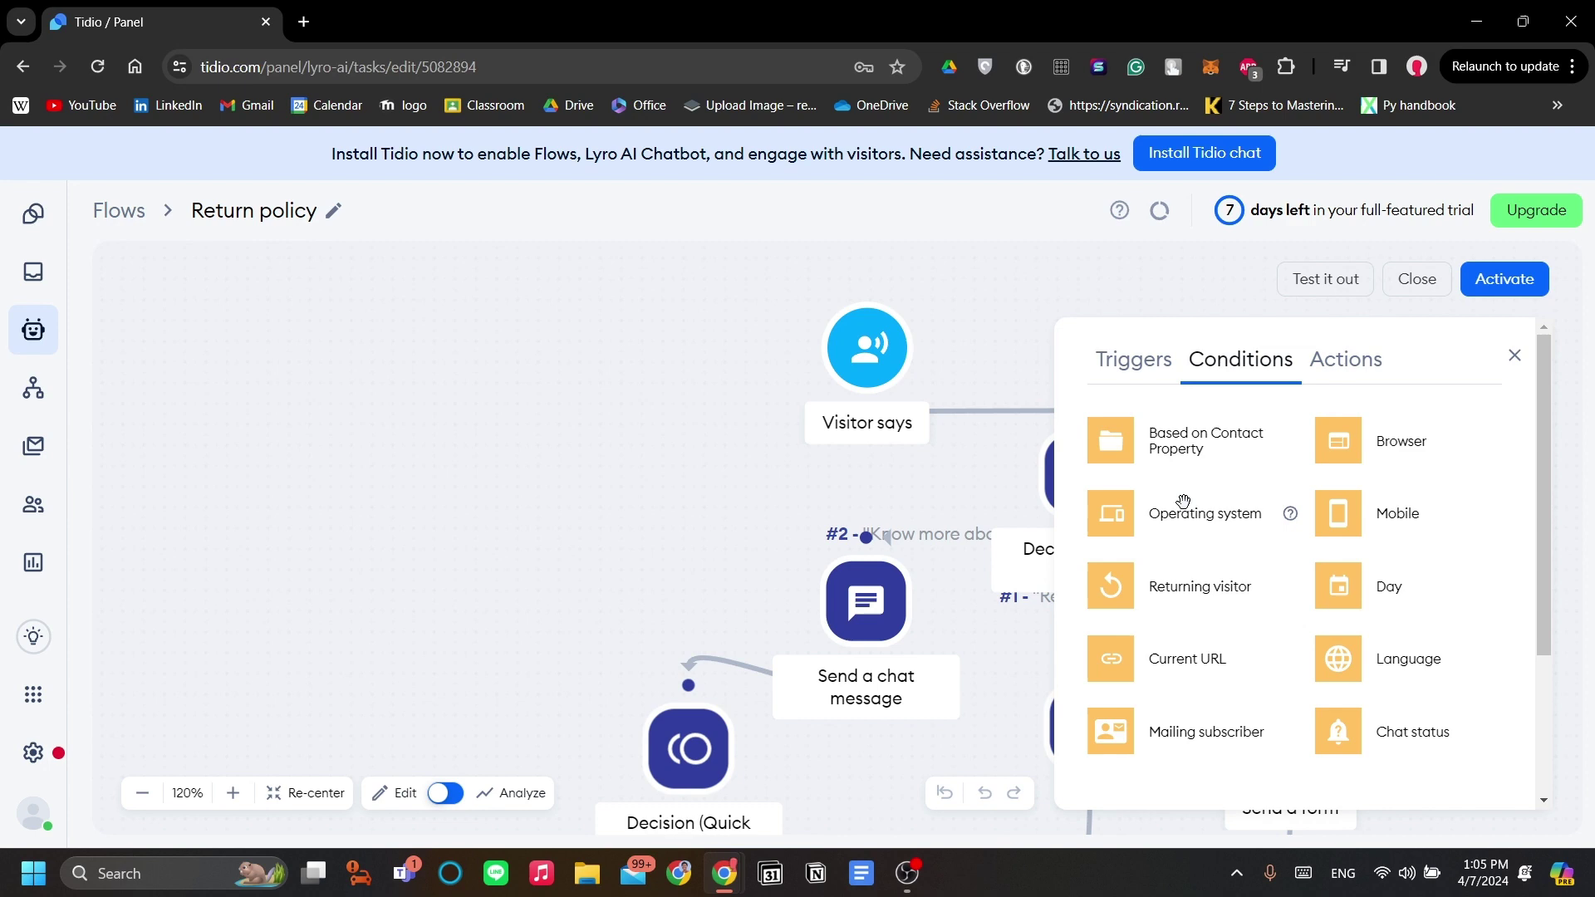
pyautogui.click(1333, 363)
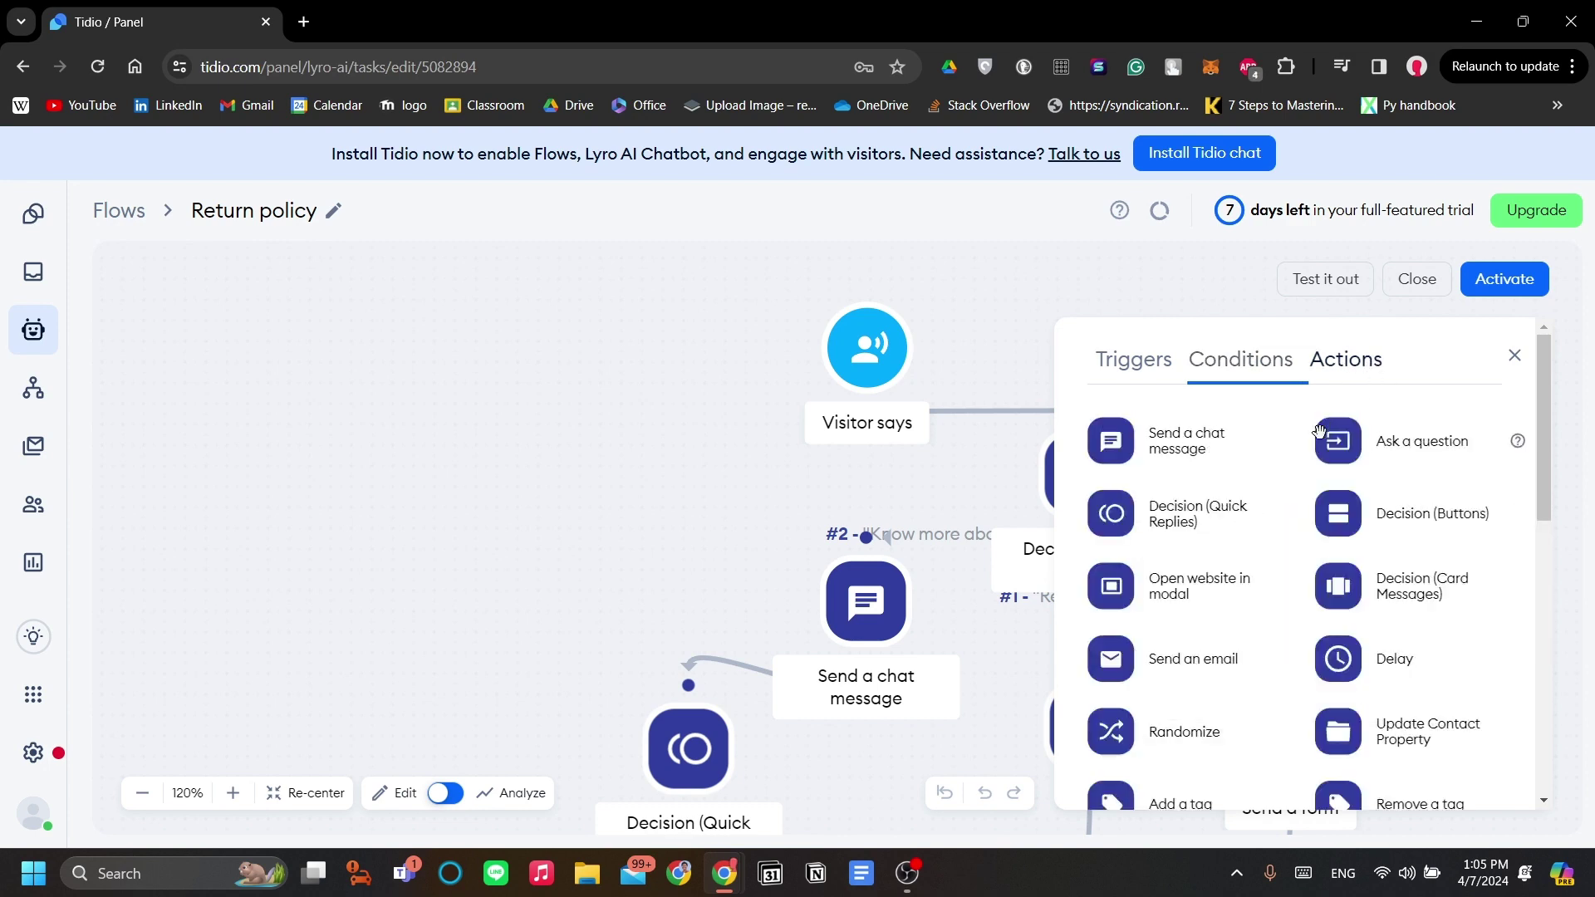
pyautogui.scroll(-7, 1163, 490)
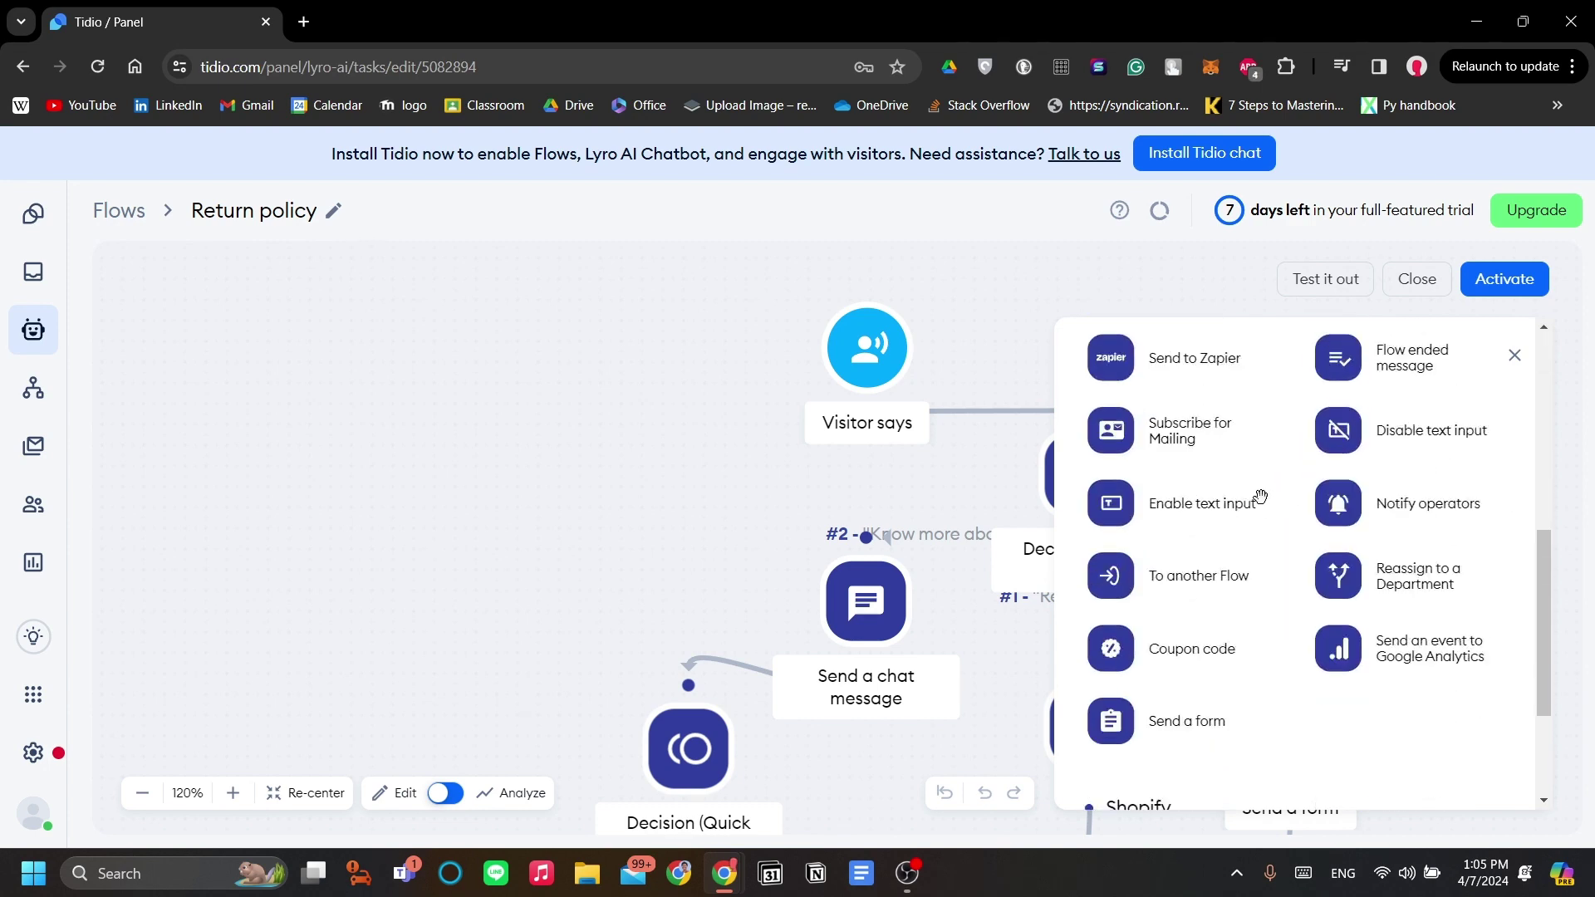
pyautogui.scroll(-1, 1258, 501)
pyautogui.scroll(1, 1259, 507)
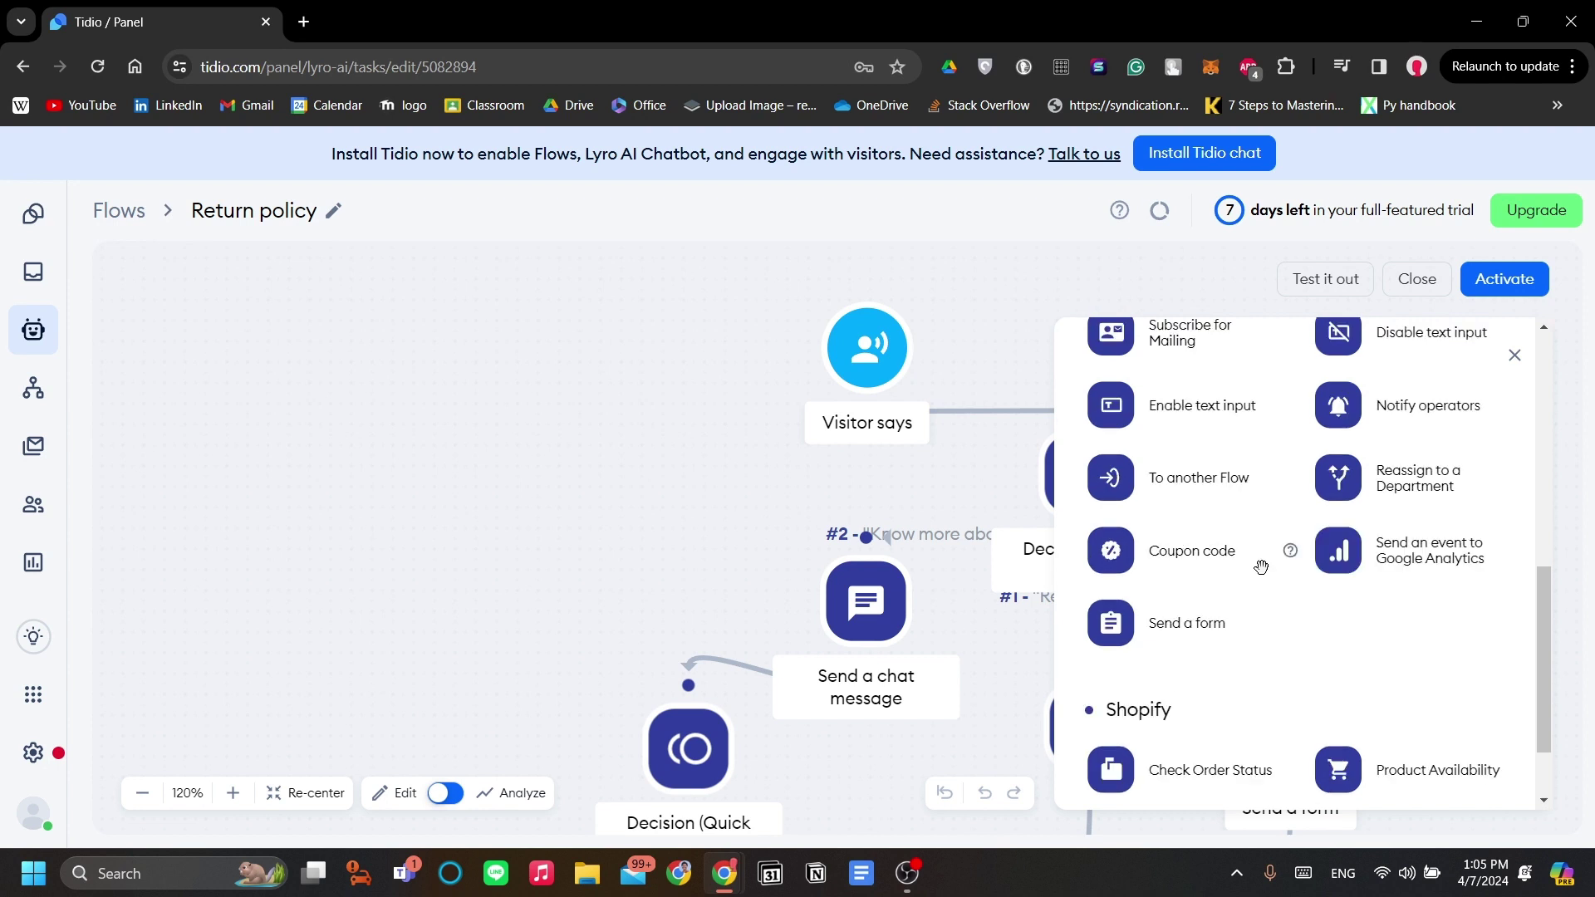
pyautogui.scroll(-1, 1261, 565)
pyautogui.scroll(1, 1261, 567)
pyautogui.scroll(-1, 1263, 573)
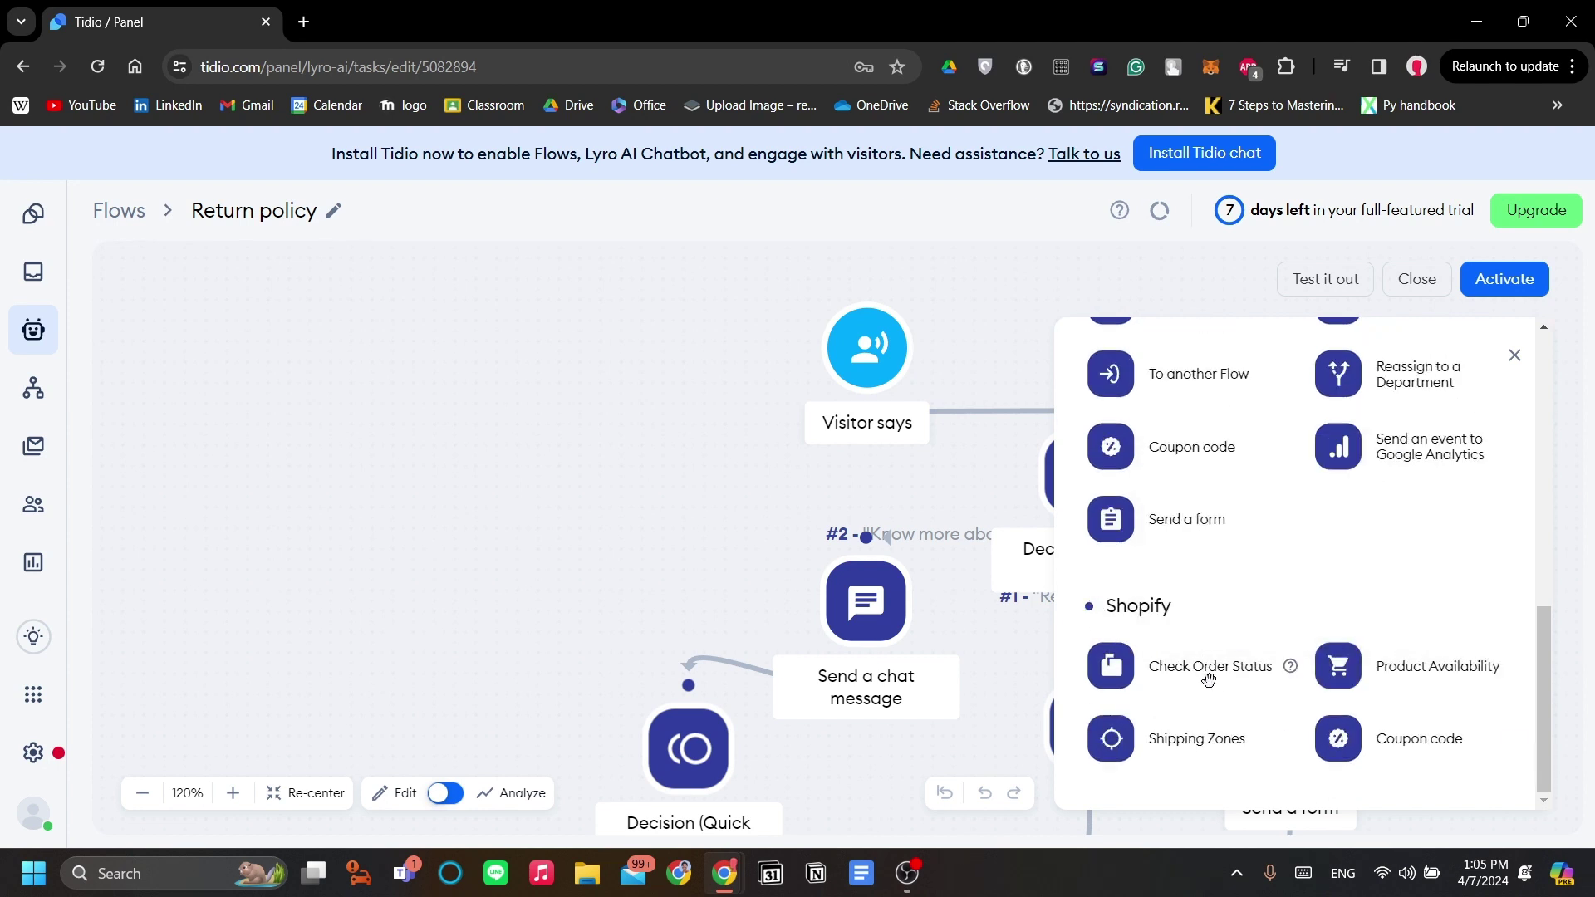
pyautogui.scroll(3, 1258, 704)
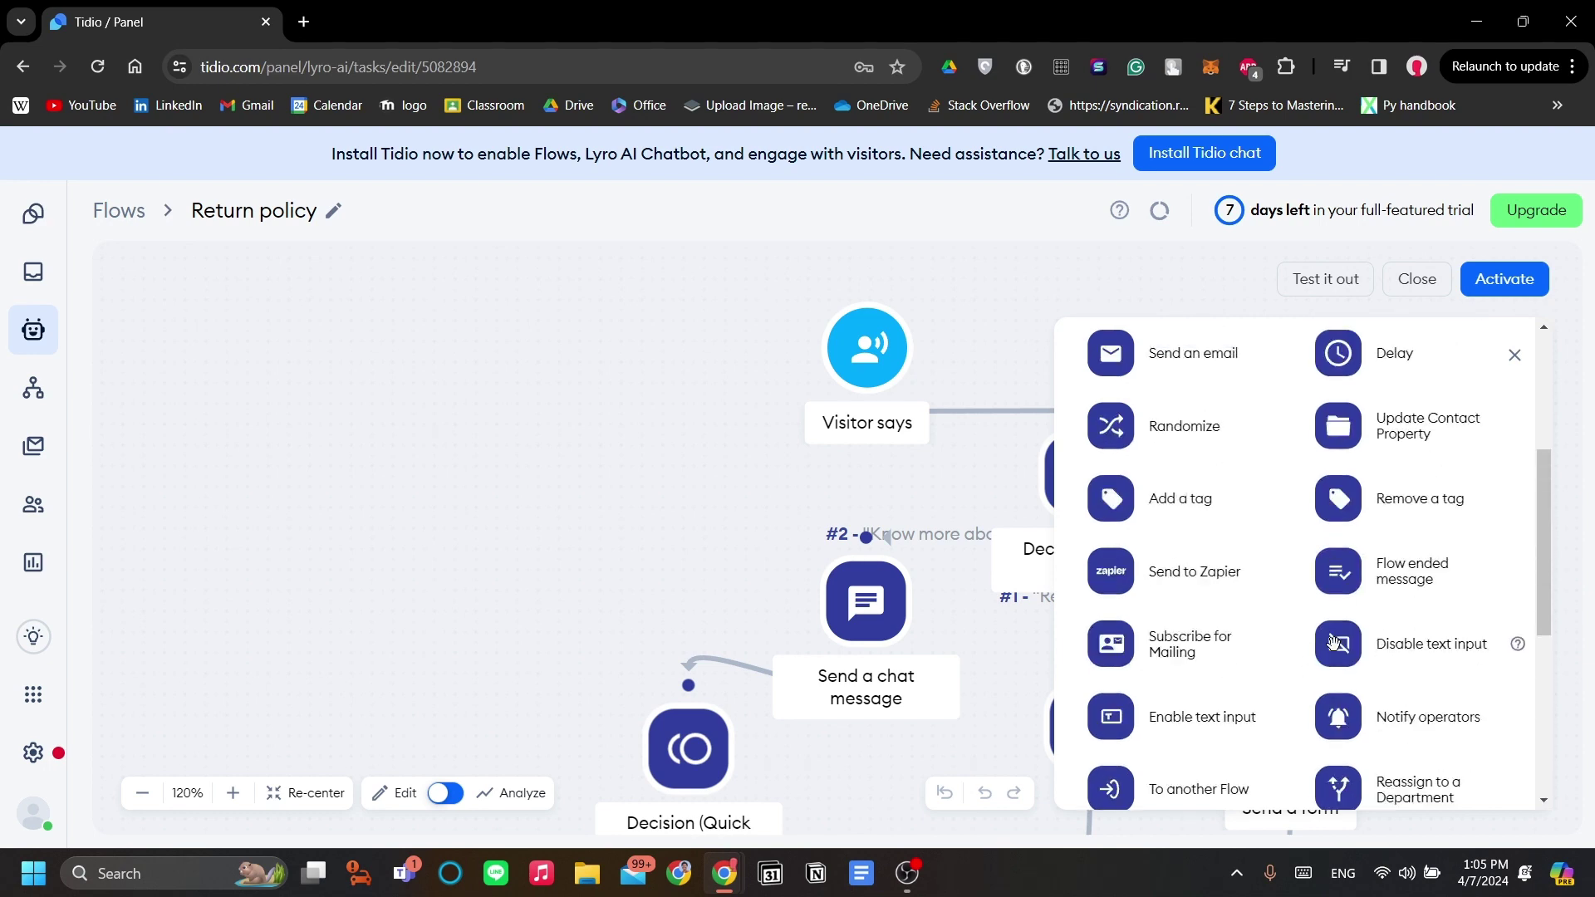
# Step: Close the building-blocks panel and inspect the Visitor says trigger settings
pyautogui.click(1514, 354)
pyautogui.scroll(-1, 1235, 423)
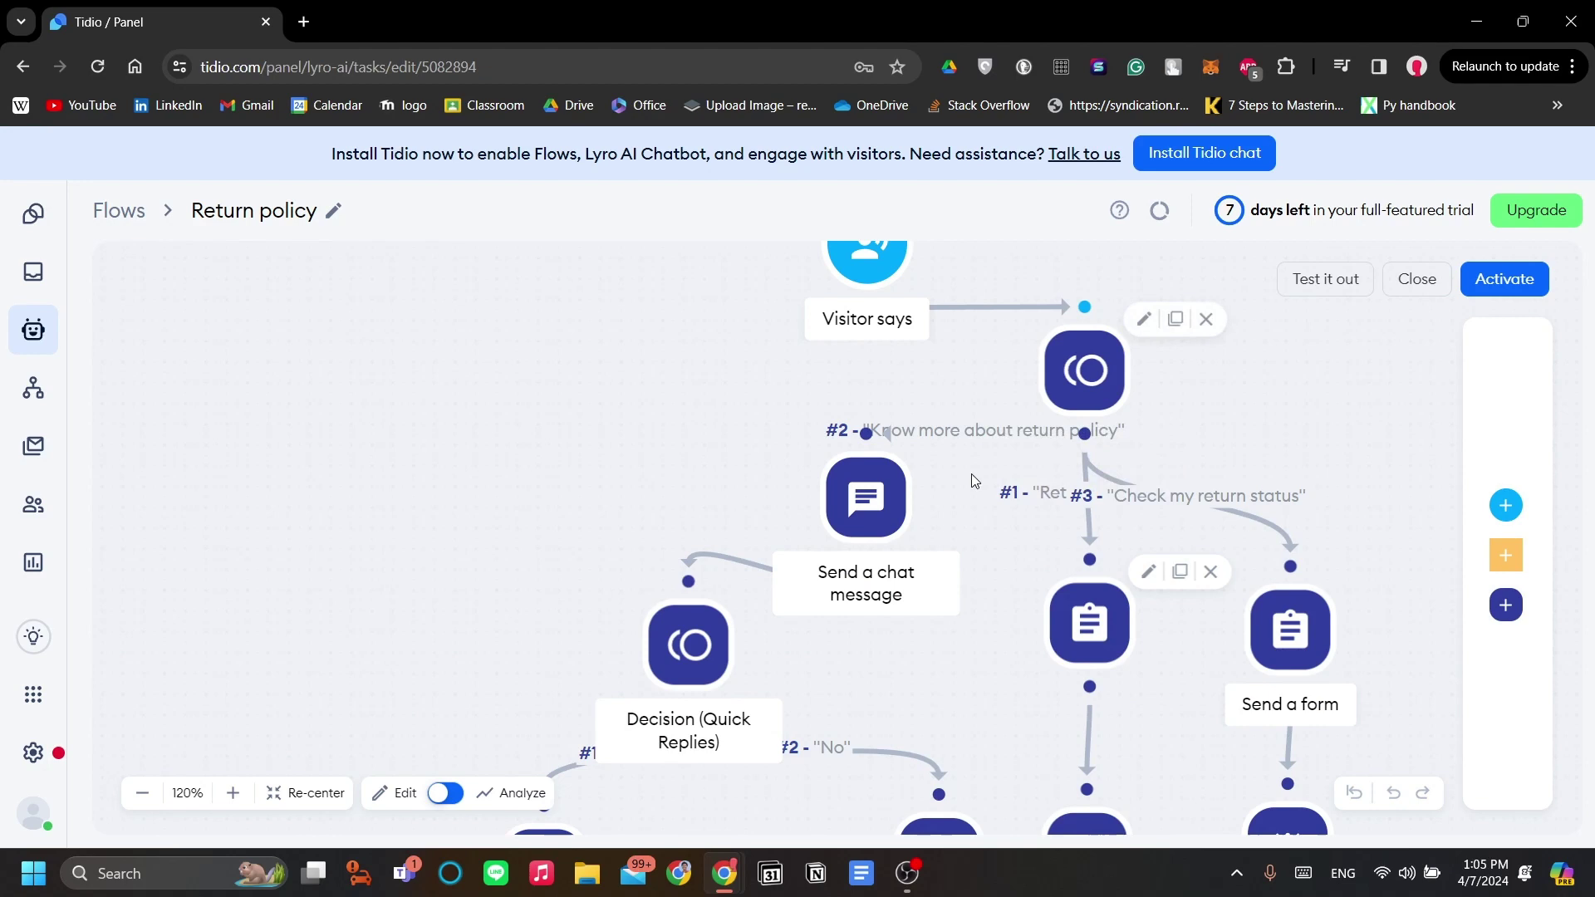
pyautogui.scroll(-2, 1119, 455)
pyautogui.moveTo(1219, 449); pyautogui.dragTo(1188, 442)
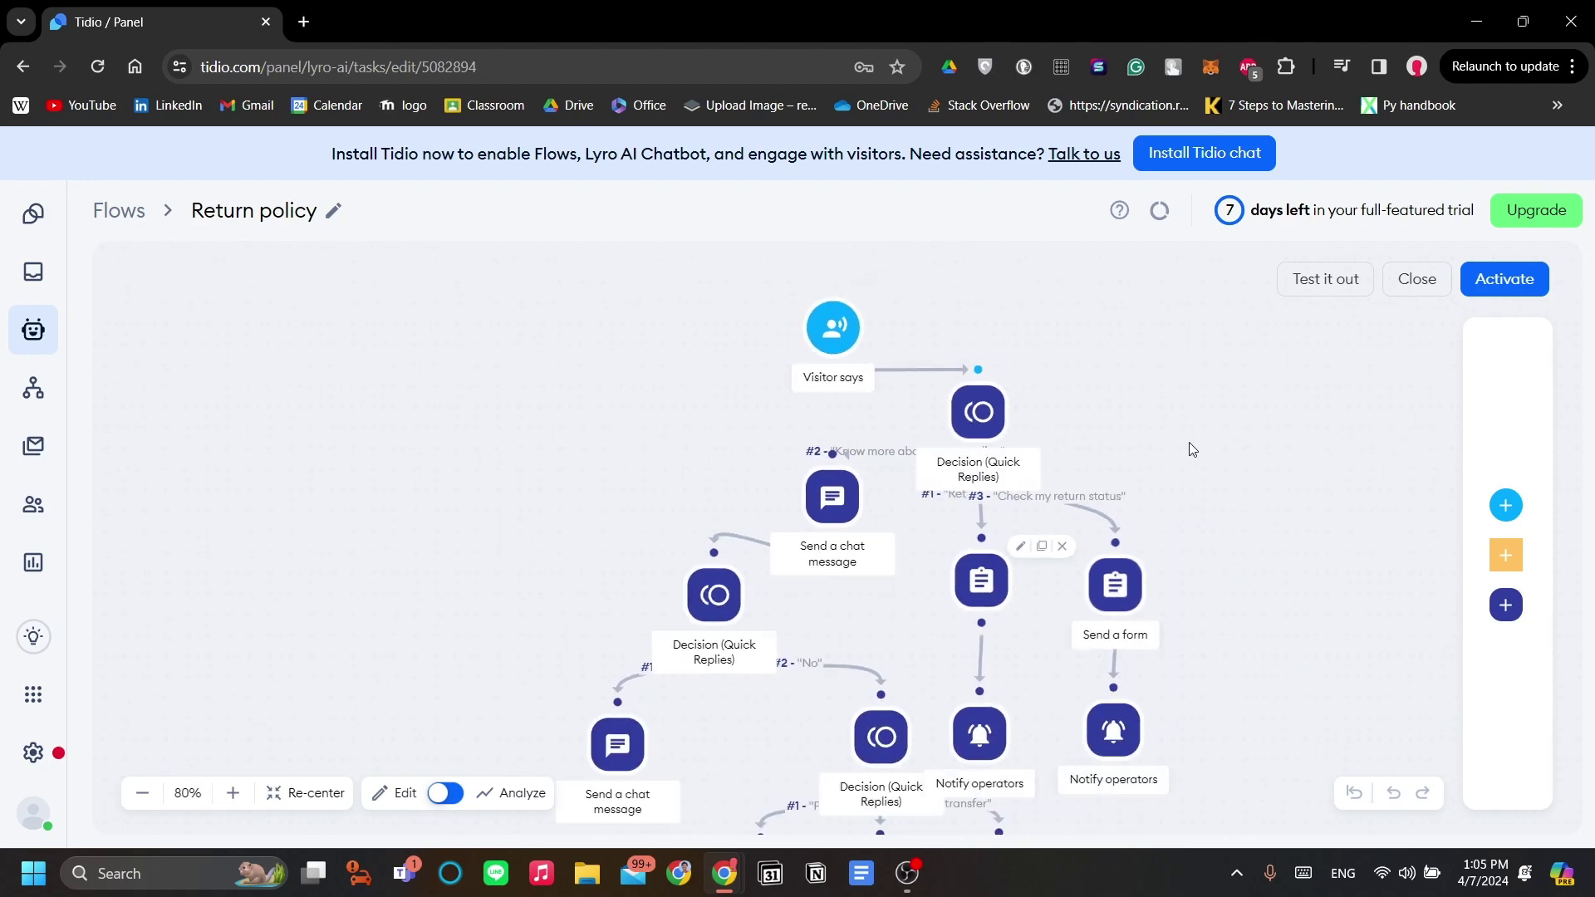
pyautogui.click(846, 330)
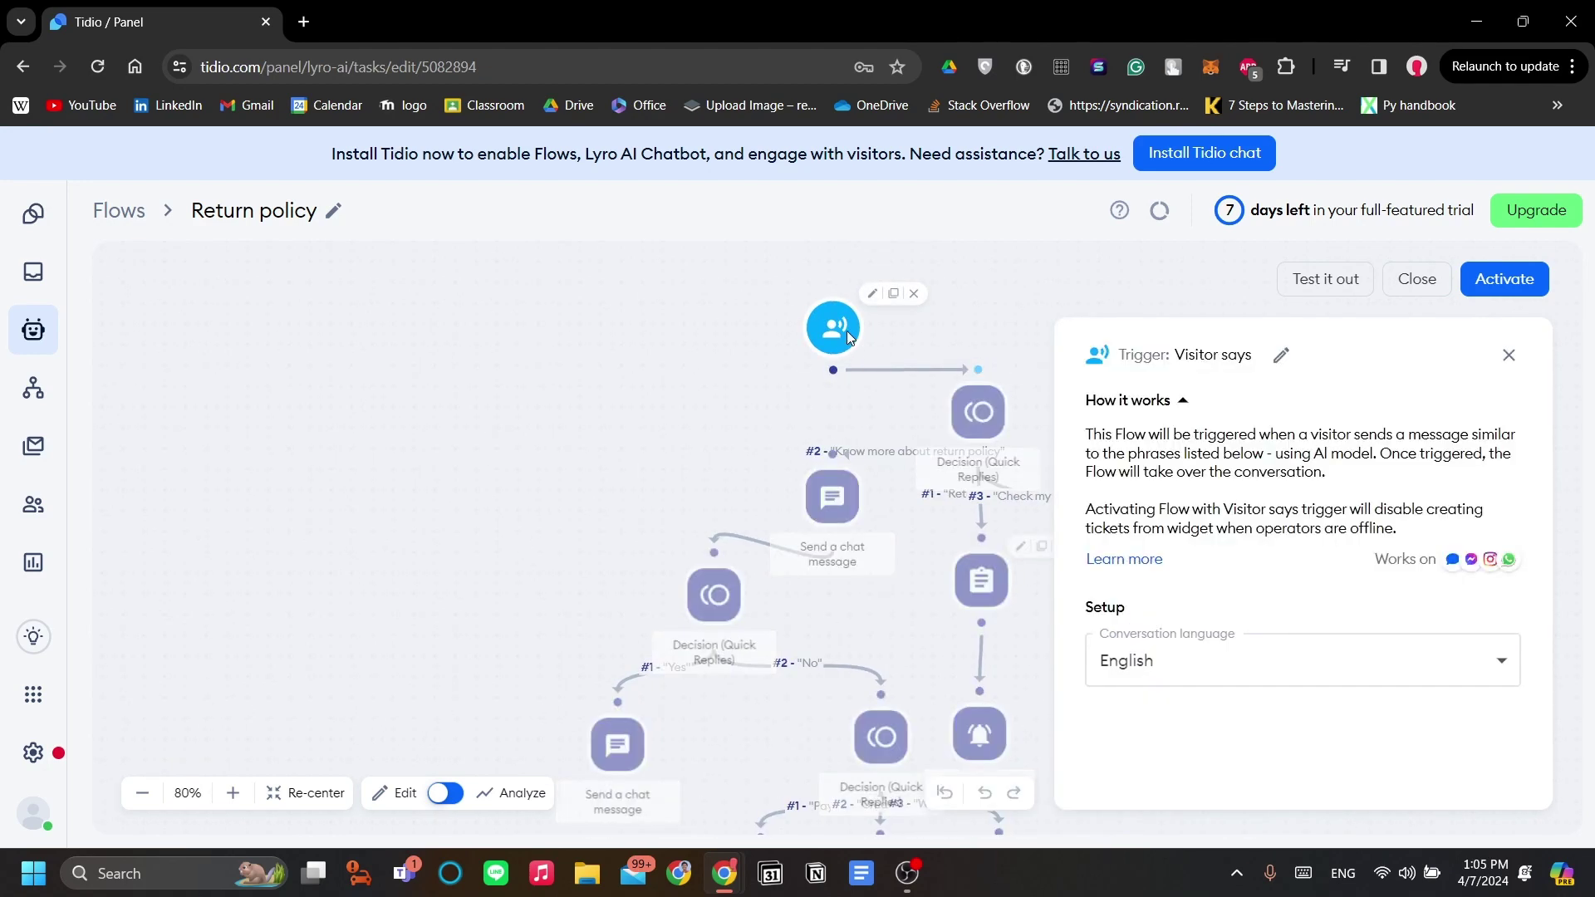
pyautogui.click(1045, 316)
# Step: Review the Decision (Quick Replies) step's three reply options, then close it and recenter the flow
pyautogui.click(988, 420)
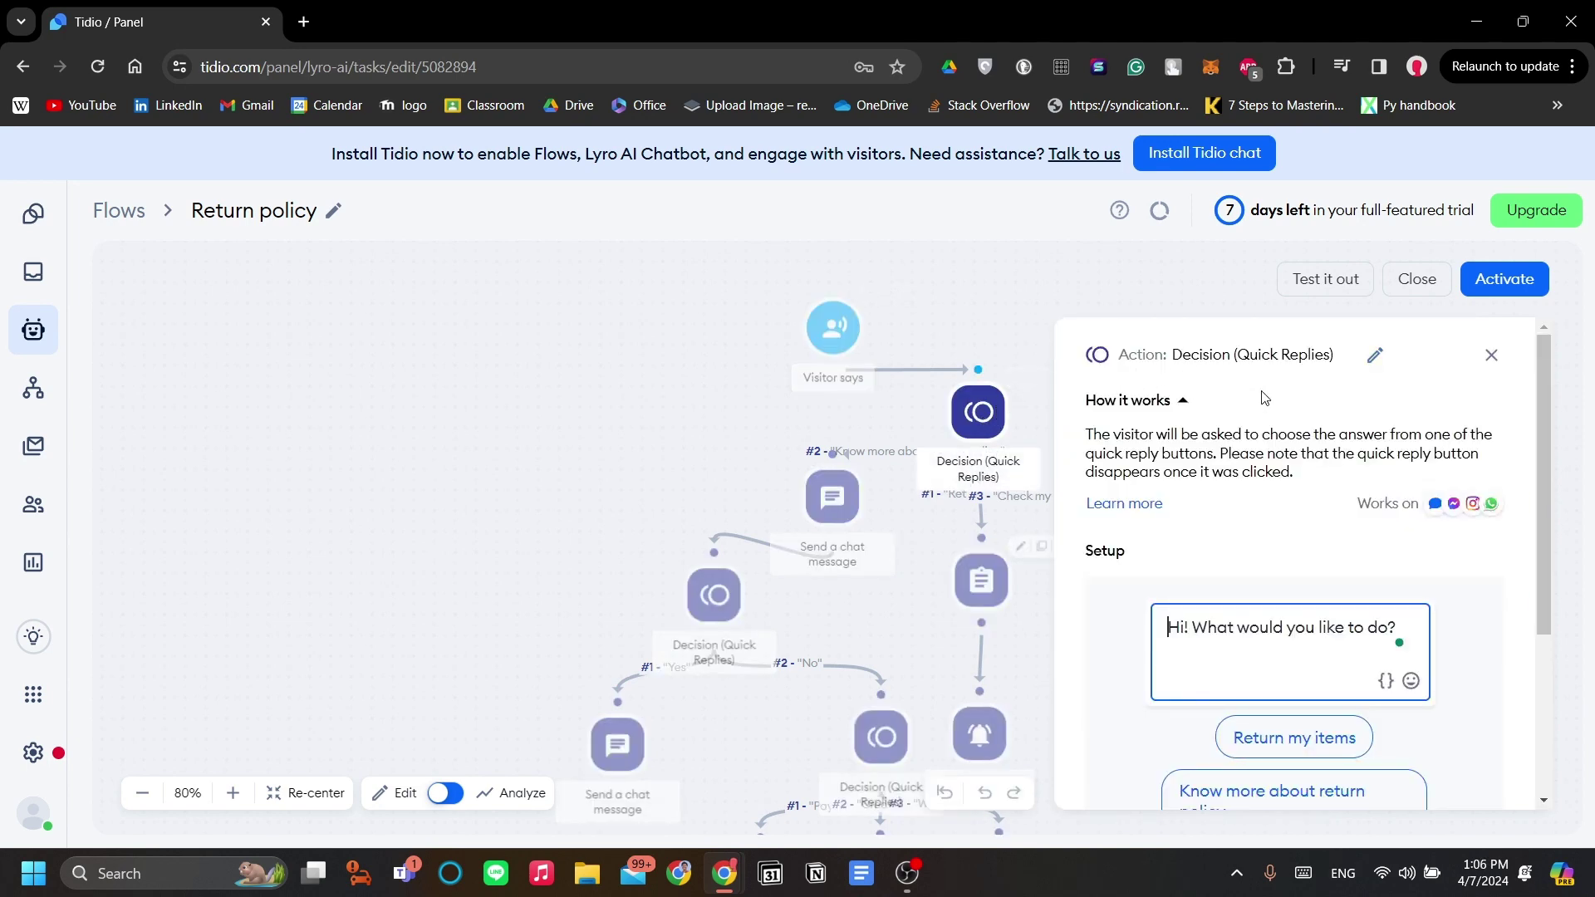
pyautogui.scroll(-1, 1268, 500)
pyautogui.scroll(1, 1142, 496)
pyautogui.scroll(-1, 1268, 441)
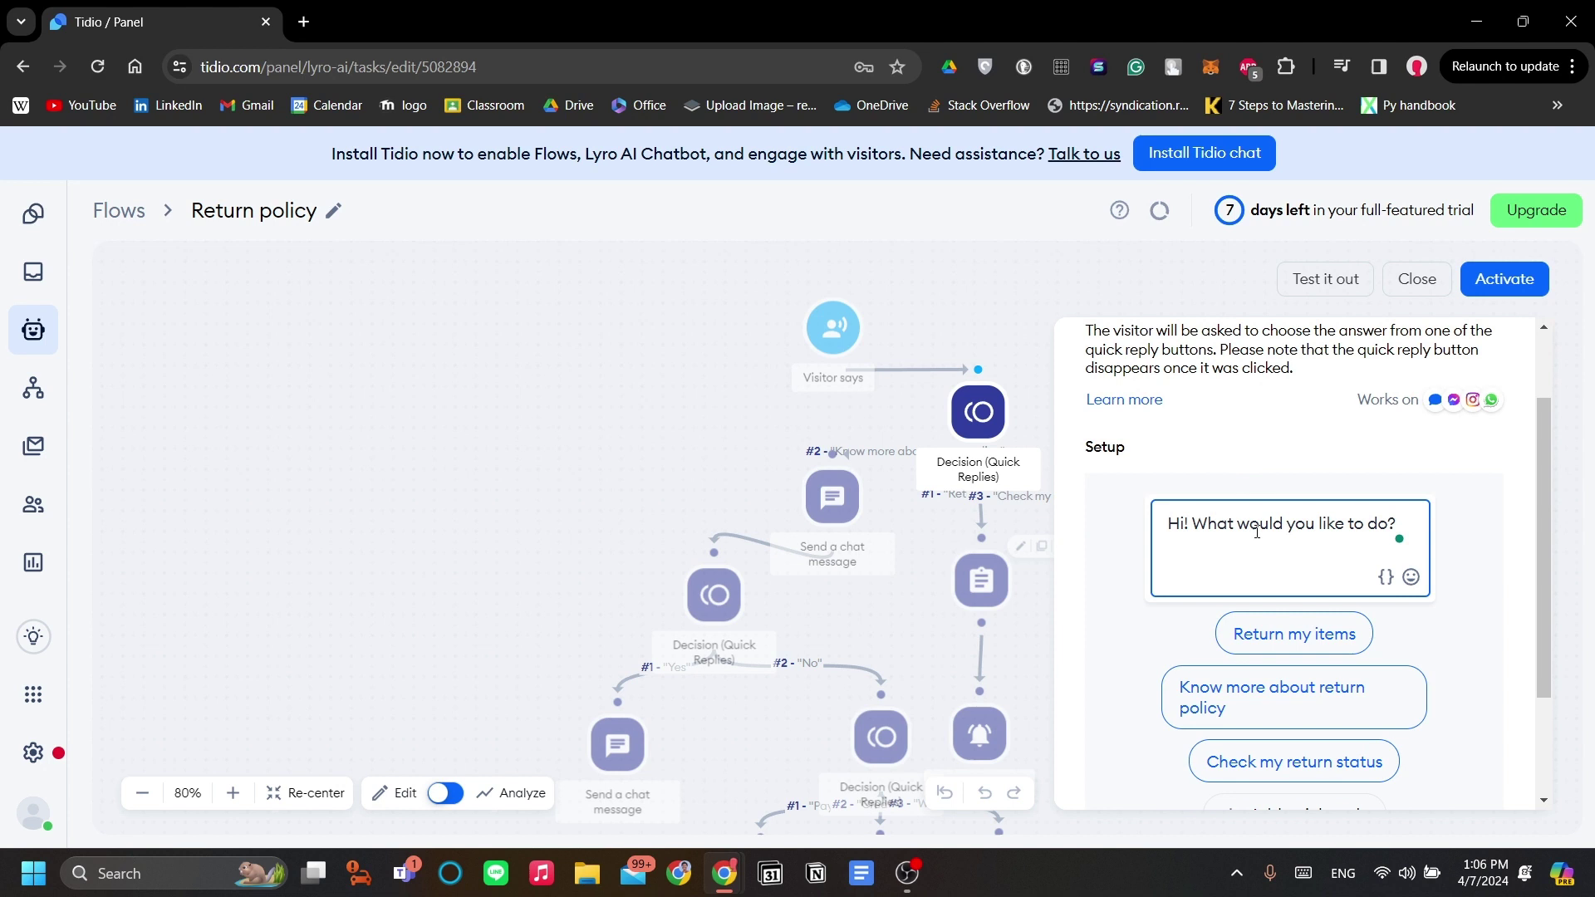
pyautogui.scroll(-1, 1271, 530)
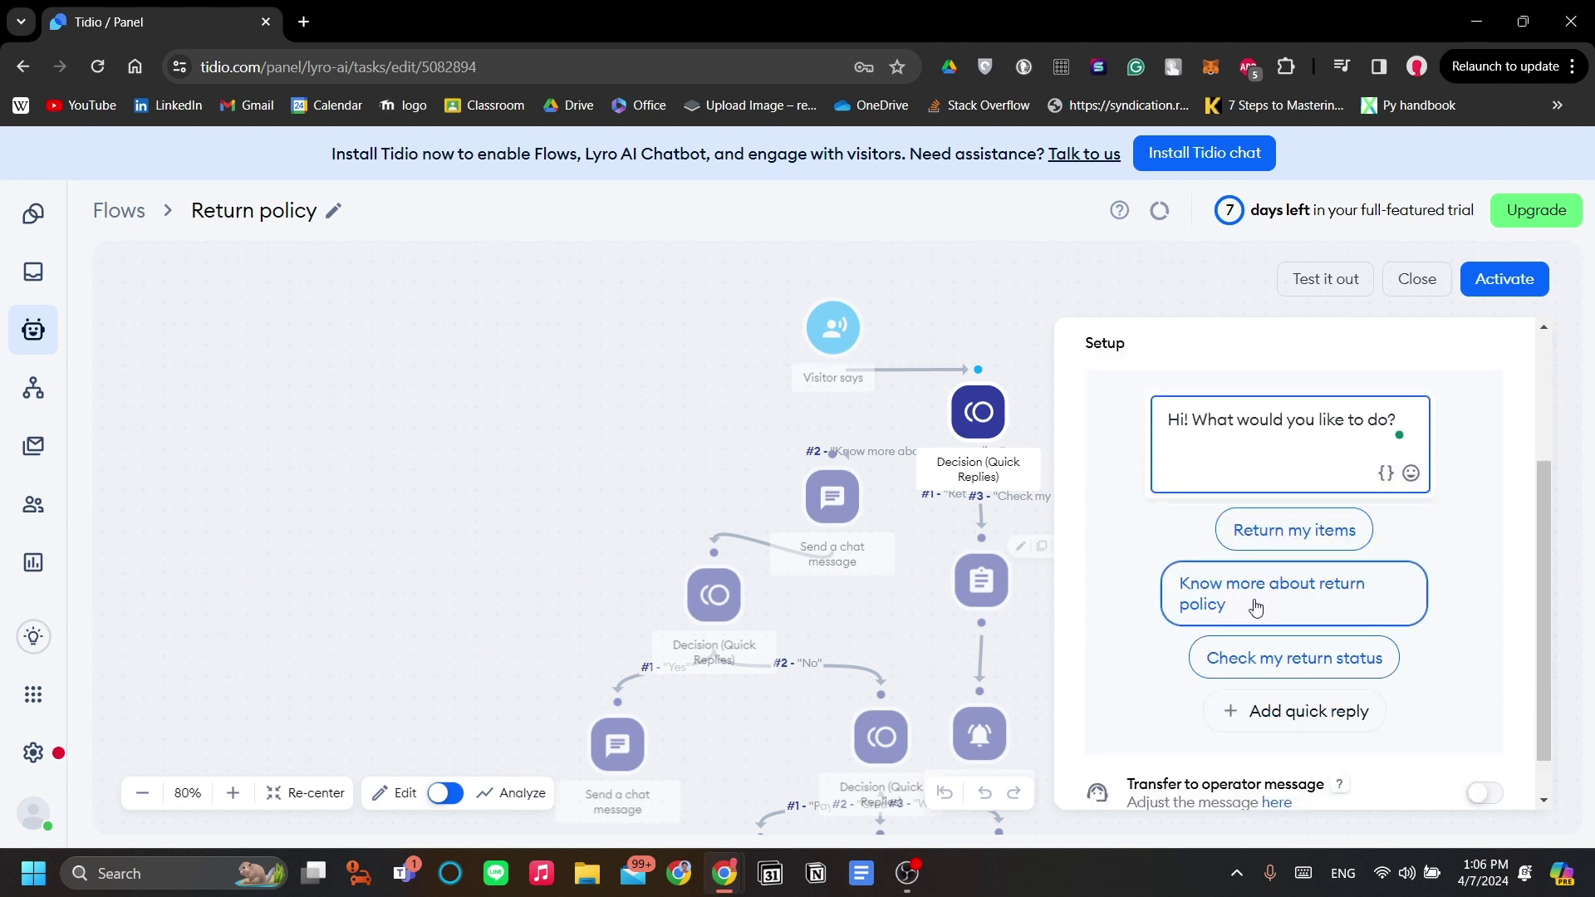
pyautogui.scroll(-1, 1256, 607)
pyautogui.click(1011, 442)
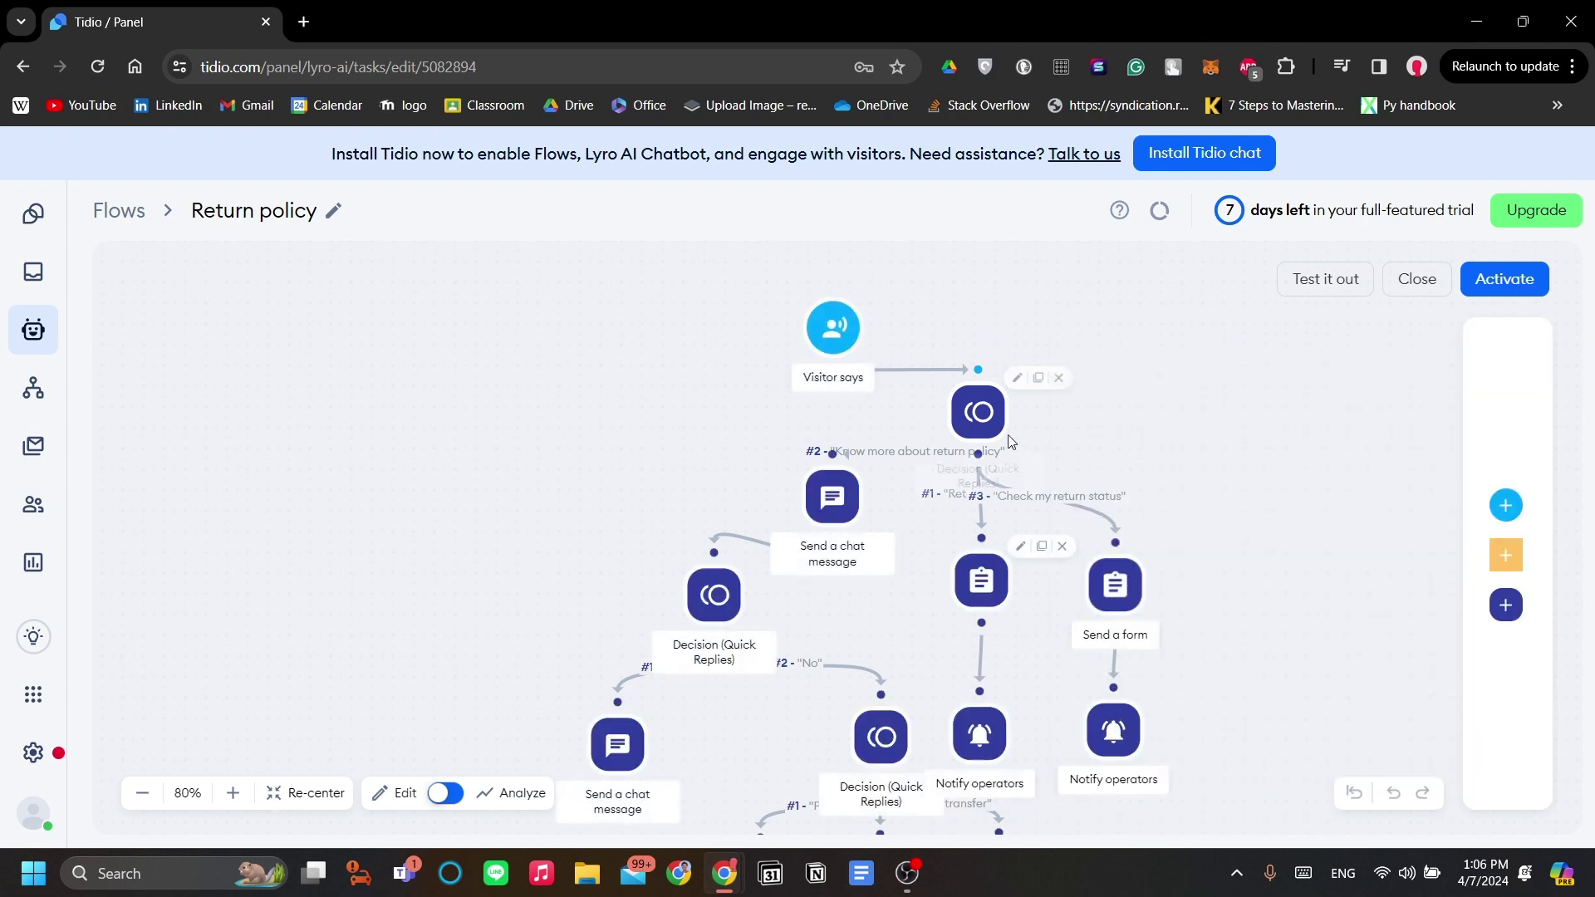
pyautogui.scroll(1, 1005, 510)
pyautogui.scroll(1, 1014, 518)
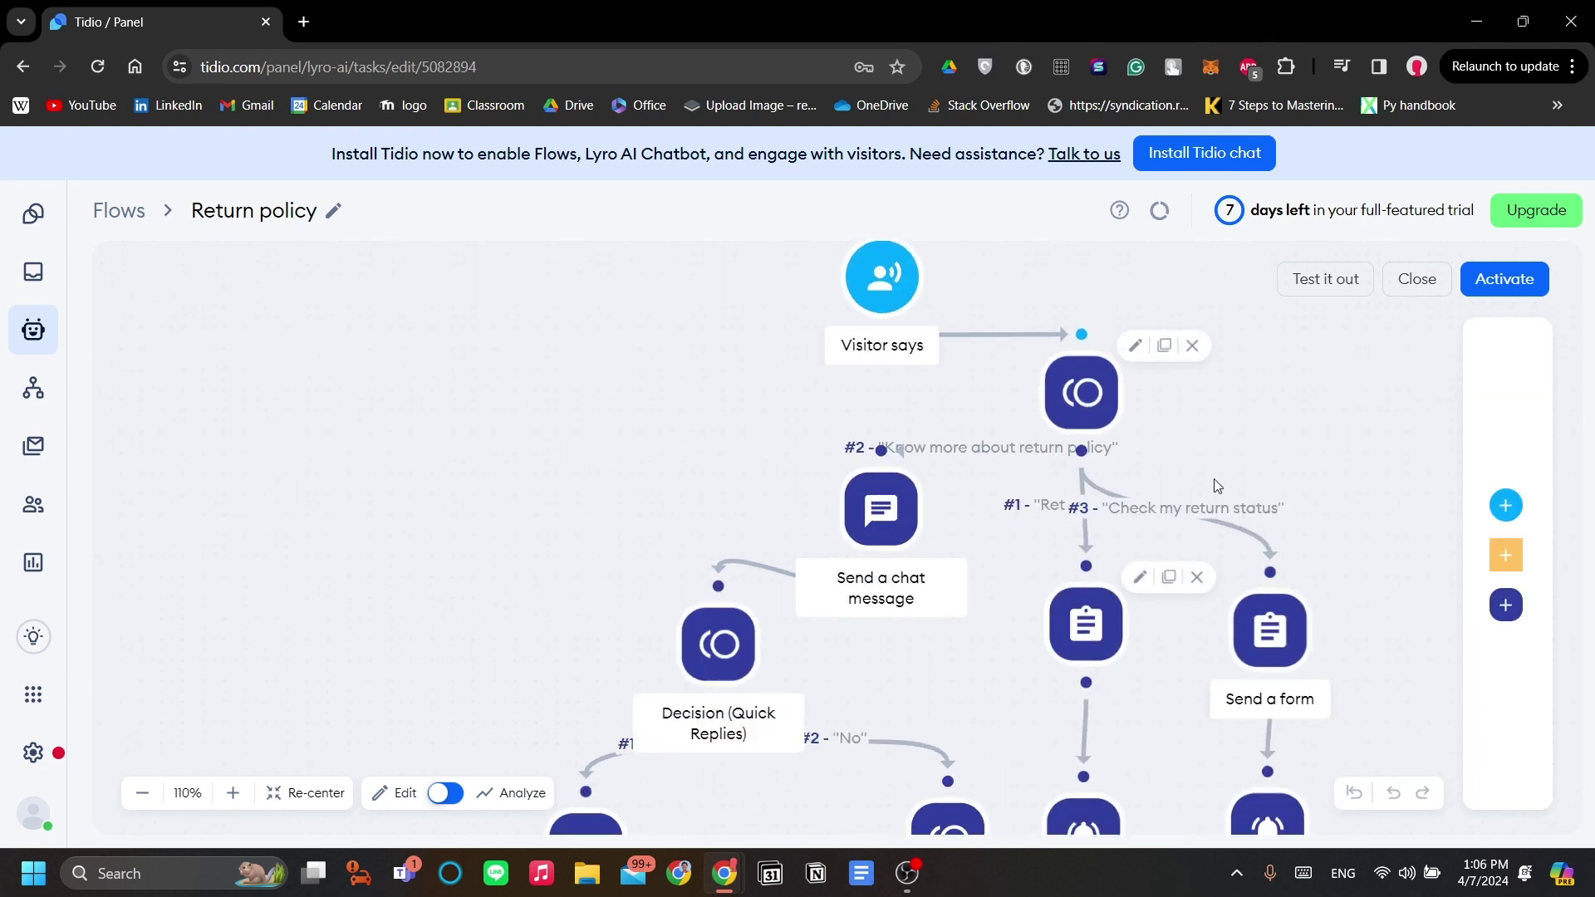
pyautogui.moveTo(1264, 454); pyautogui.dragTo(1095, 395)
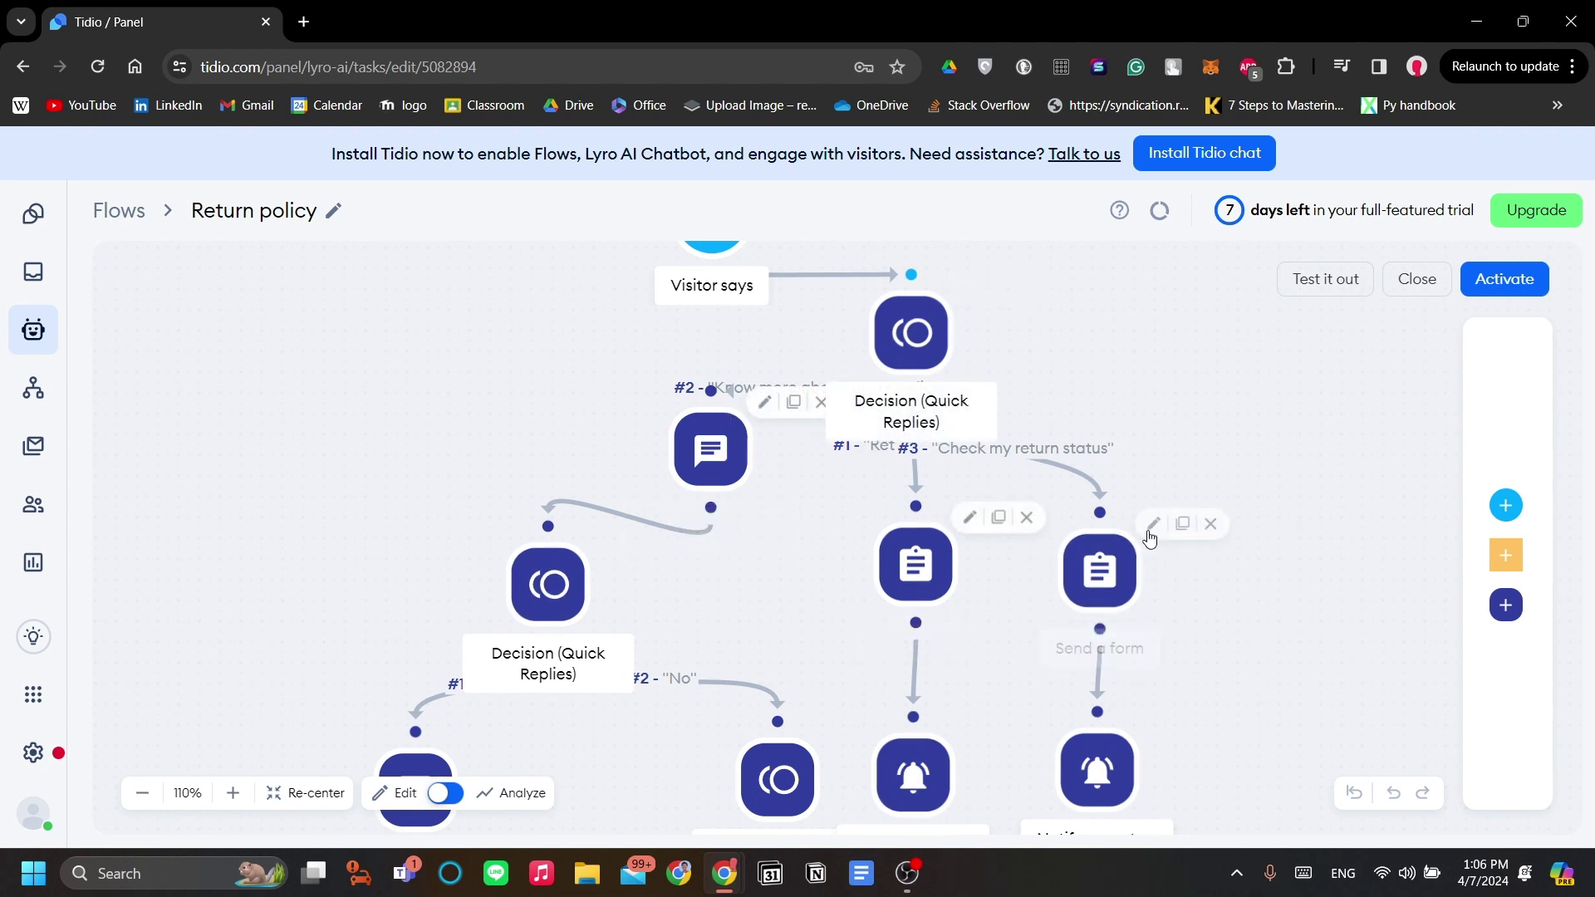
# Step: Inspect the Send a chat message step's text and options
pyautogui.click(702, 455)
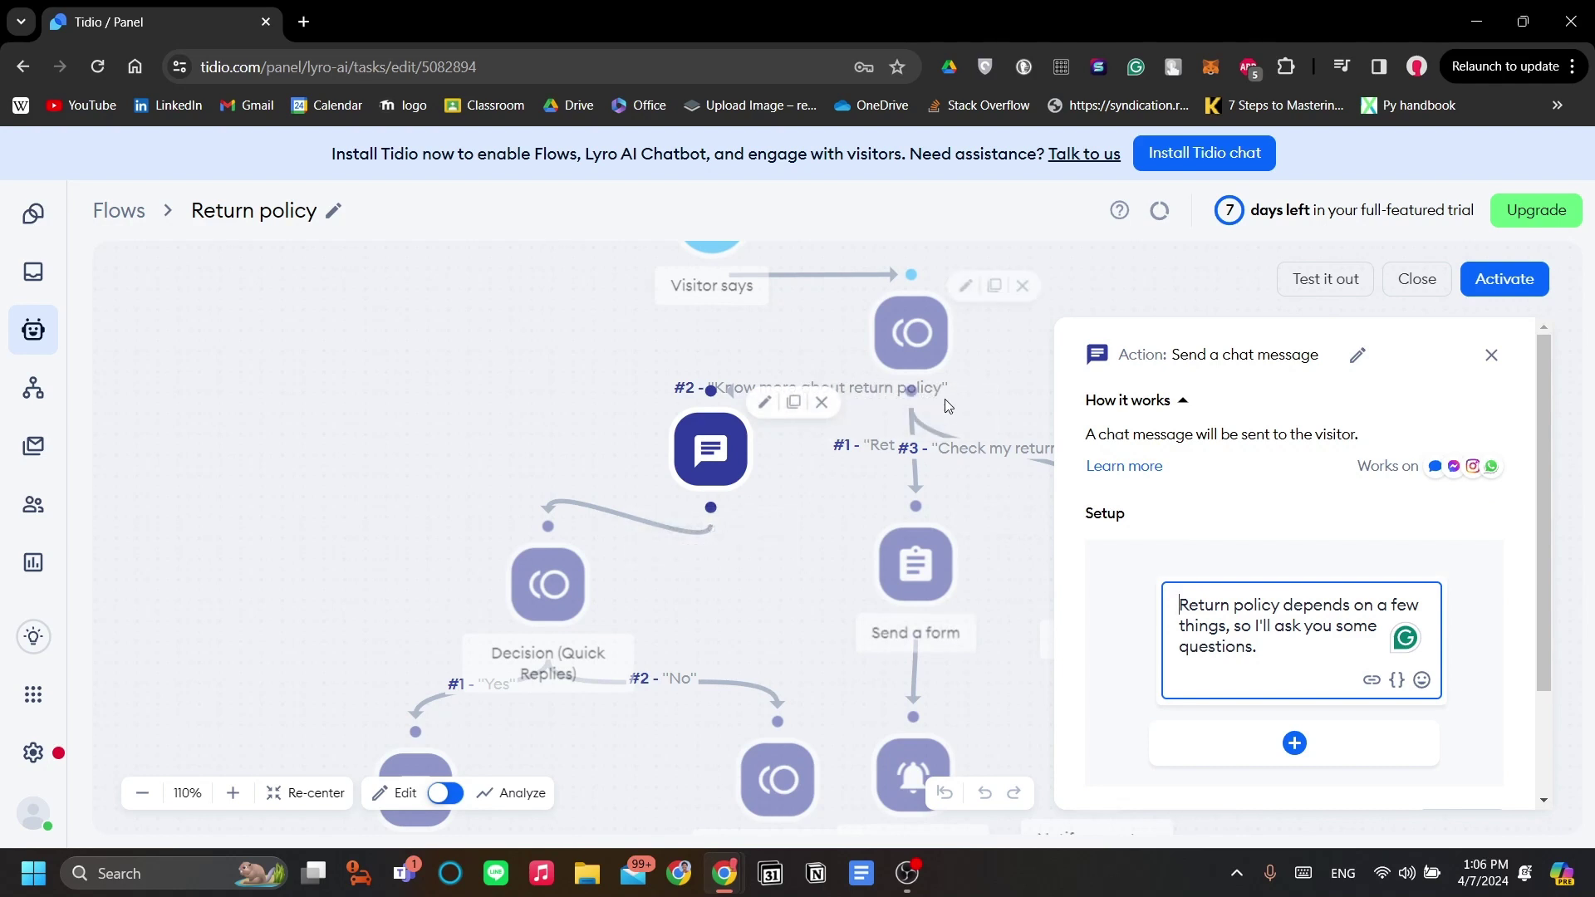
pyautogui.scroll(-2, 1237, 628)
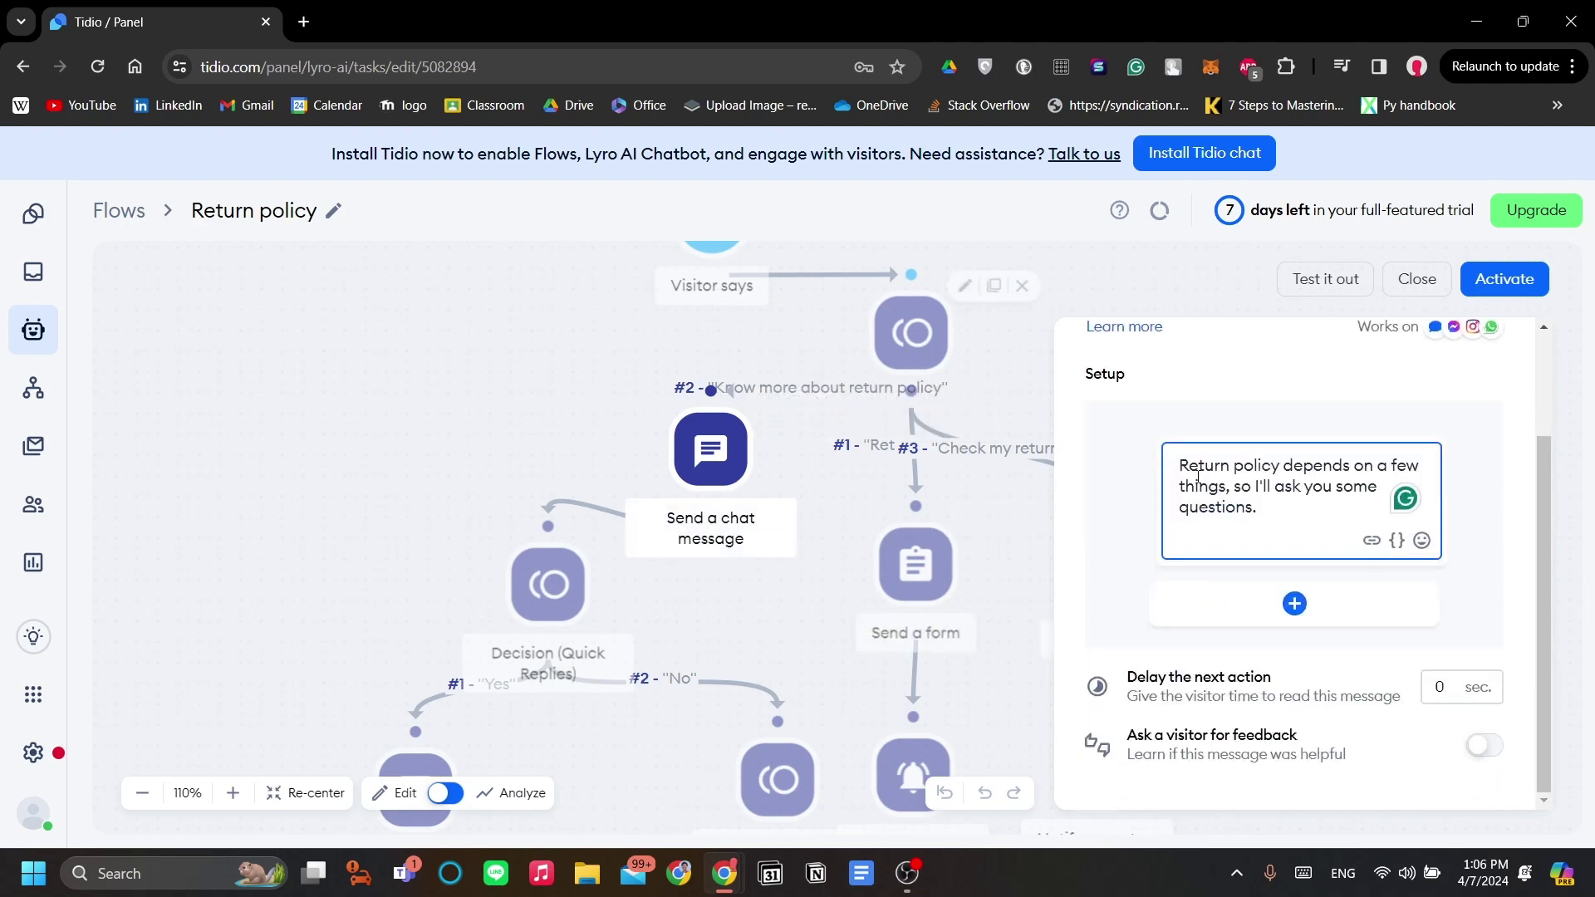
pyautogui.scroll(-3, 611, 475)
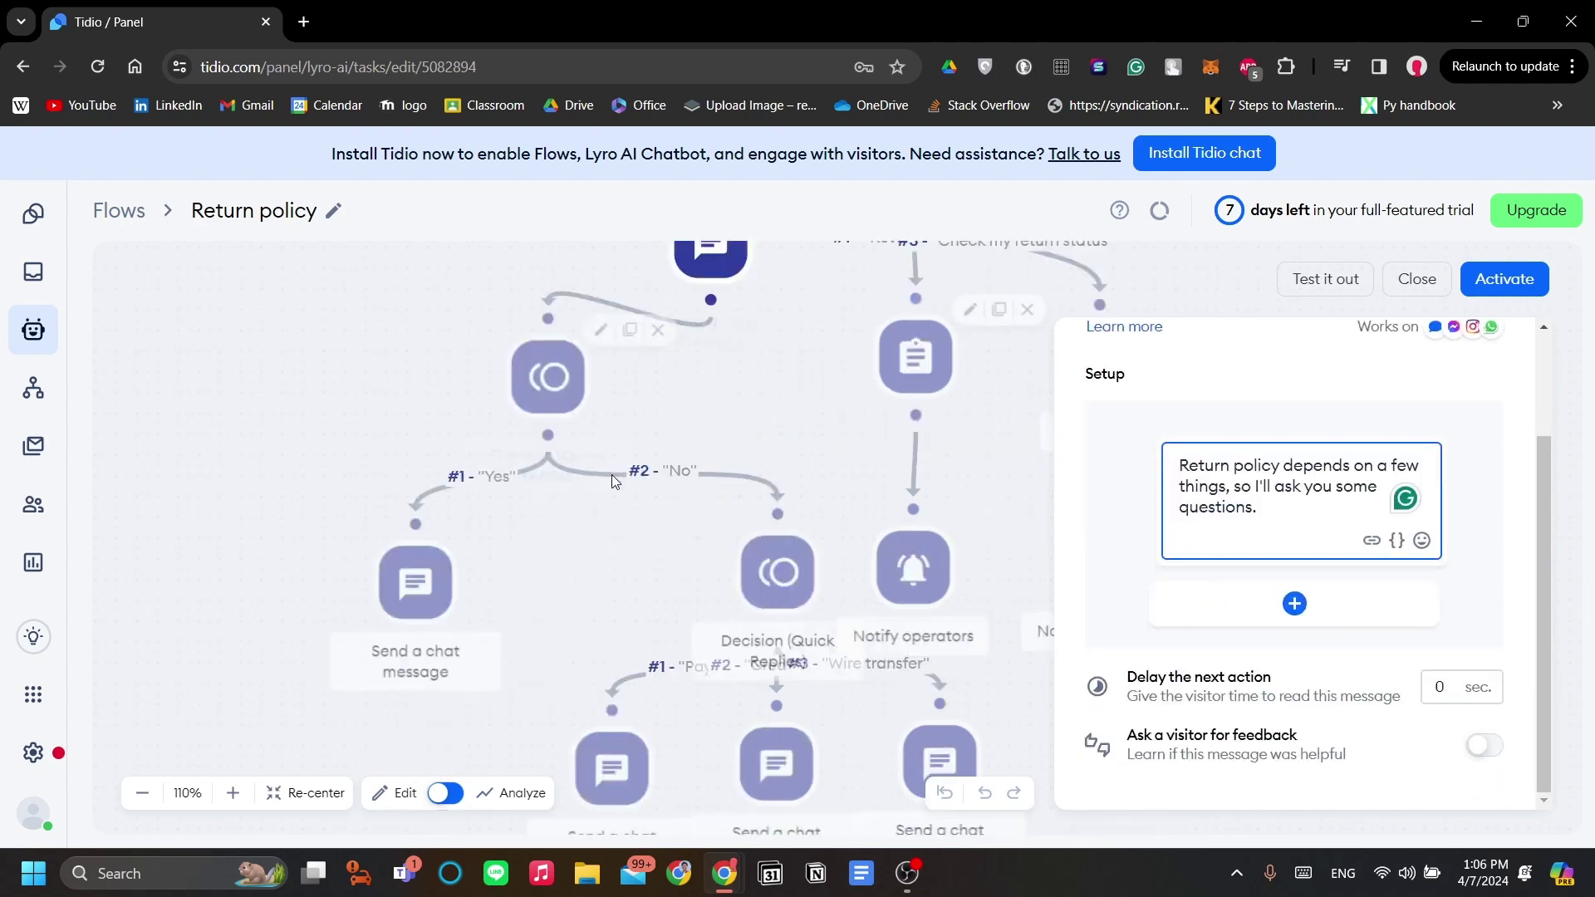
pyautogui.scroll(-4, 650, 592)
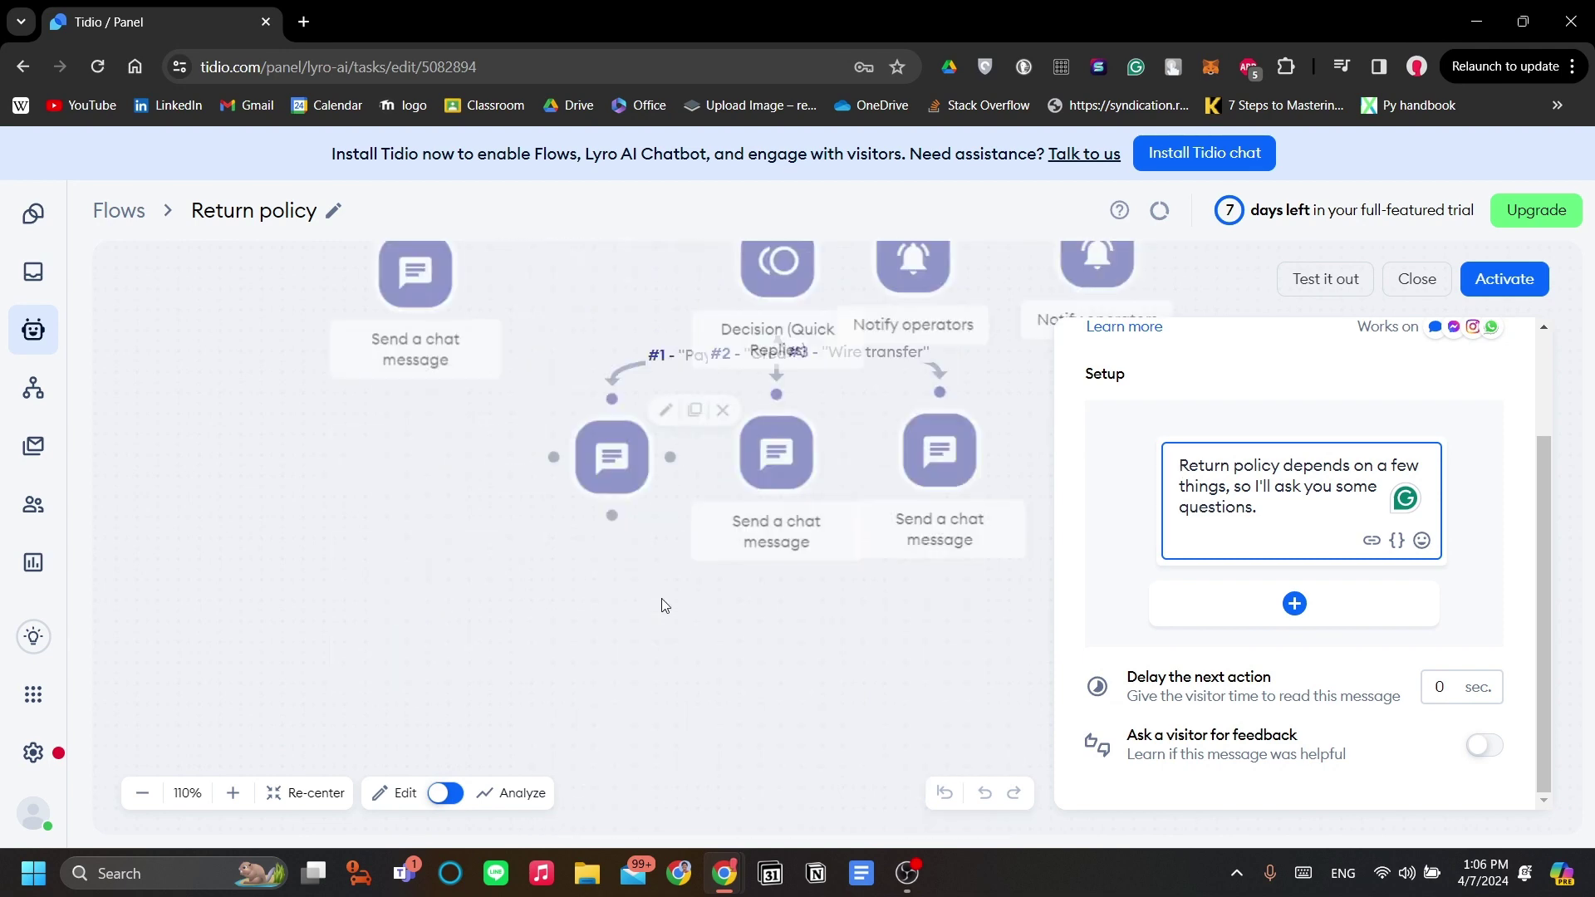
pyautogui.scroll(9, 662, 601)
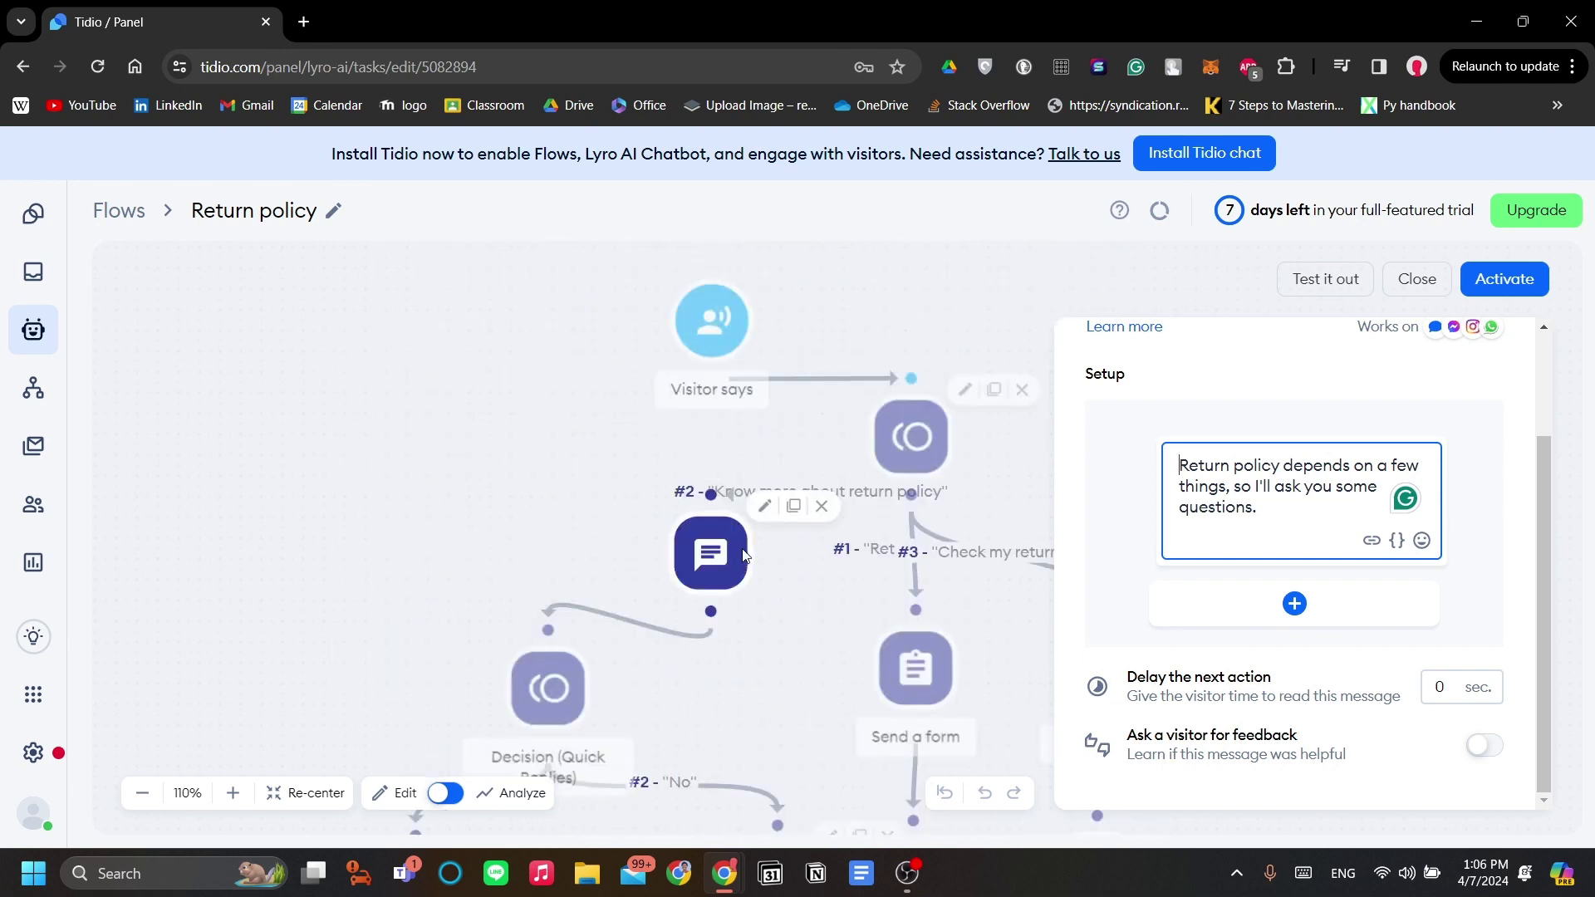
# Step: Close the message step and zoom out to 80% to see the whole Return policy flow
pyautogui.click(964, 315)
pyautogui.scroll(-3, 1080, 399)
pyautogui.scroll(3, 1097, 428)
pyautogui.scroll(-2, 1072, 440)
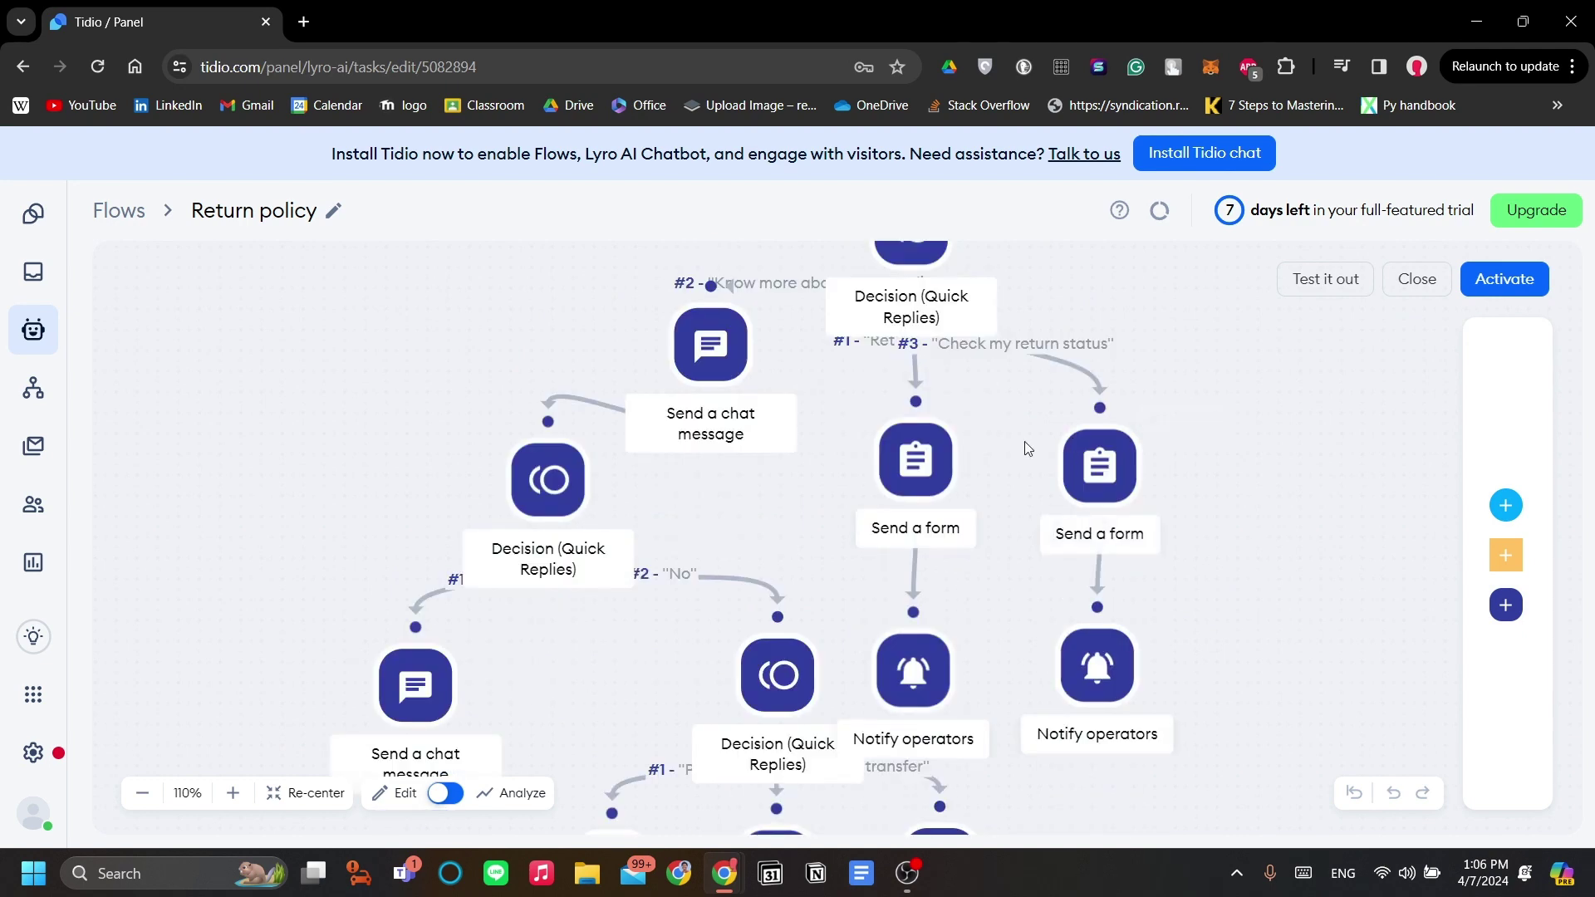
pyautogui.scroll(-3, 1024, 444)
pyautogui.scroll(-4, 1034, 430)
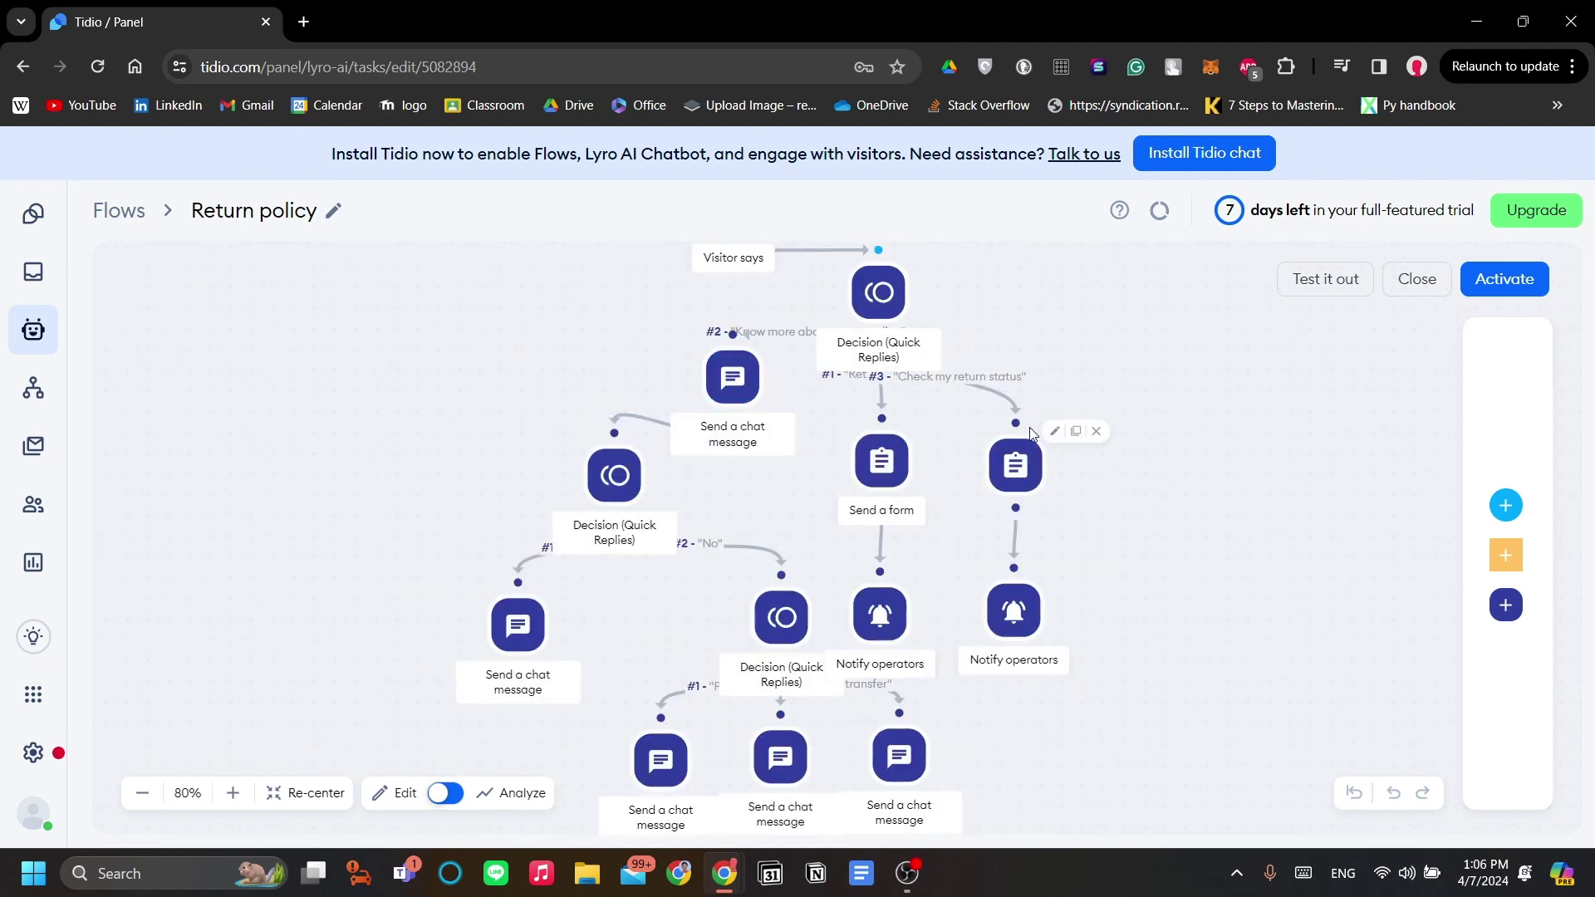
pyautogui.scroll(3, 1033, 432)
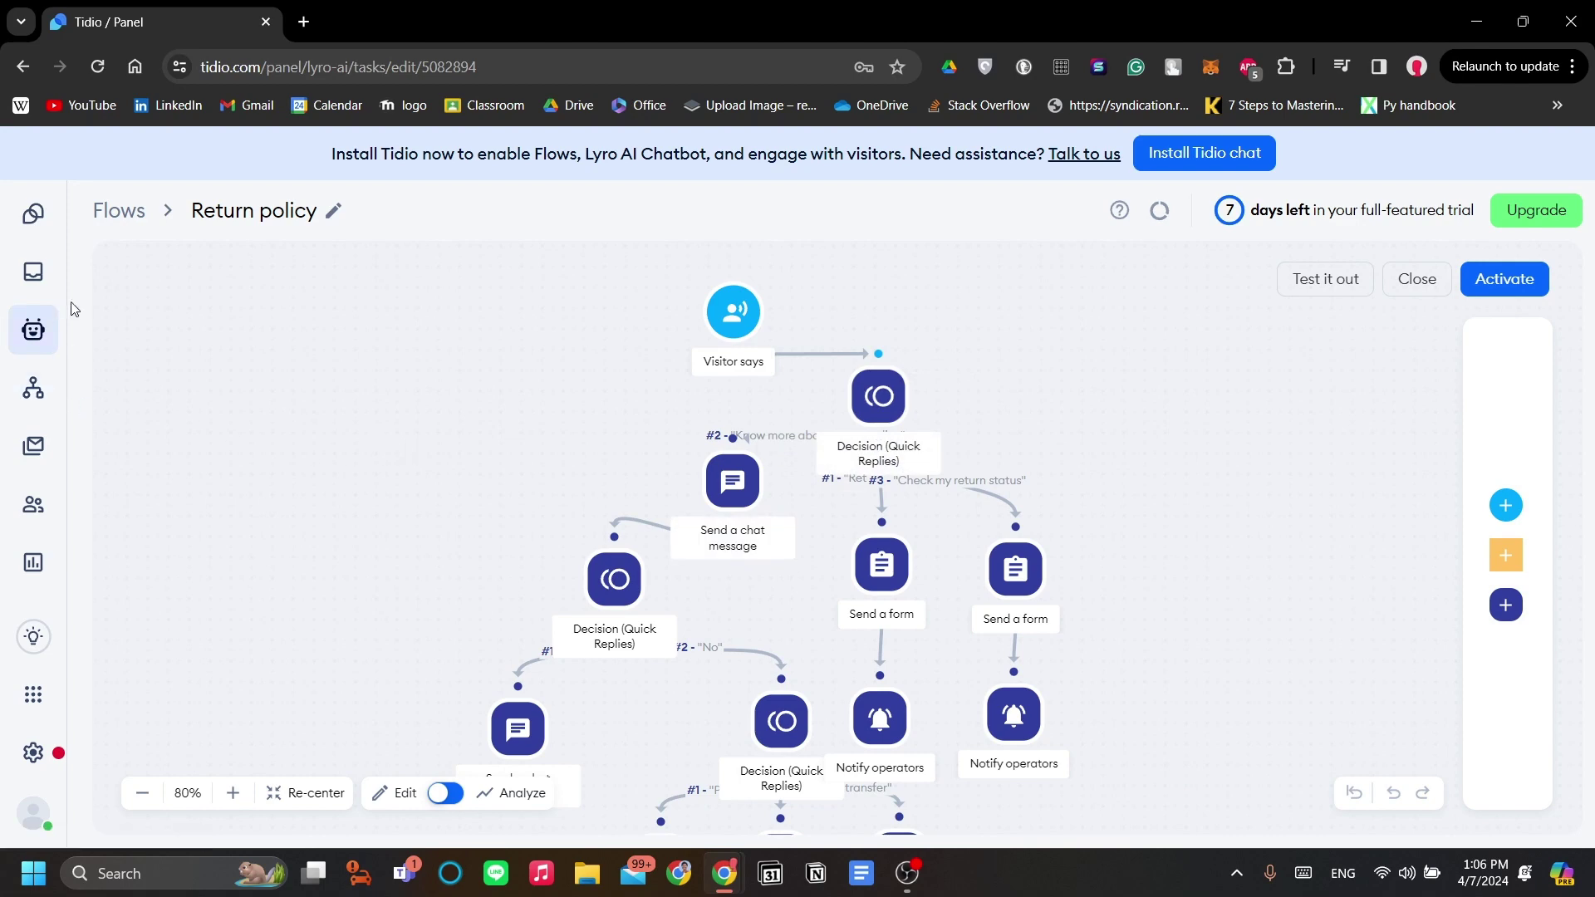
# Step: Switch to the Dashboard and scroll to its insight cards for Lyro, Flows and Email Marketing
pyautogui.click(56, 244)
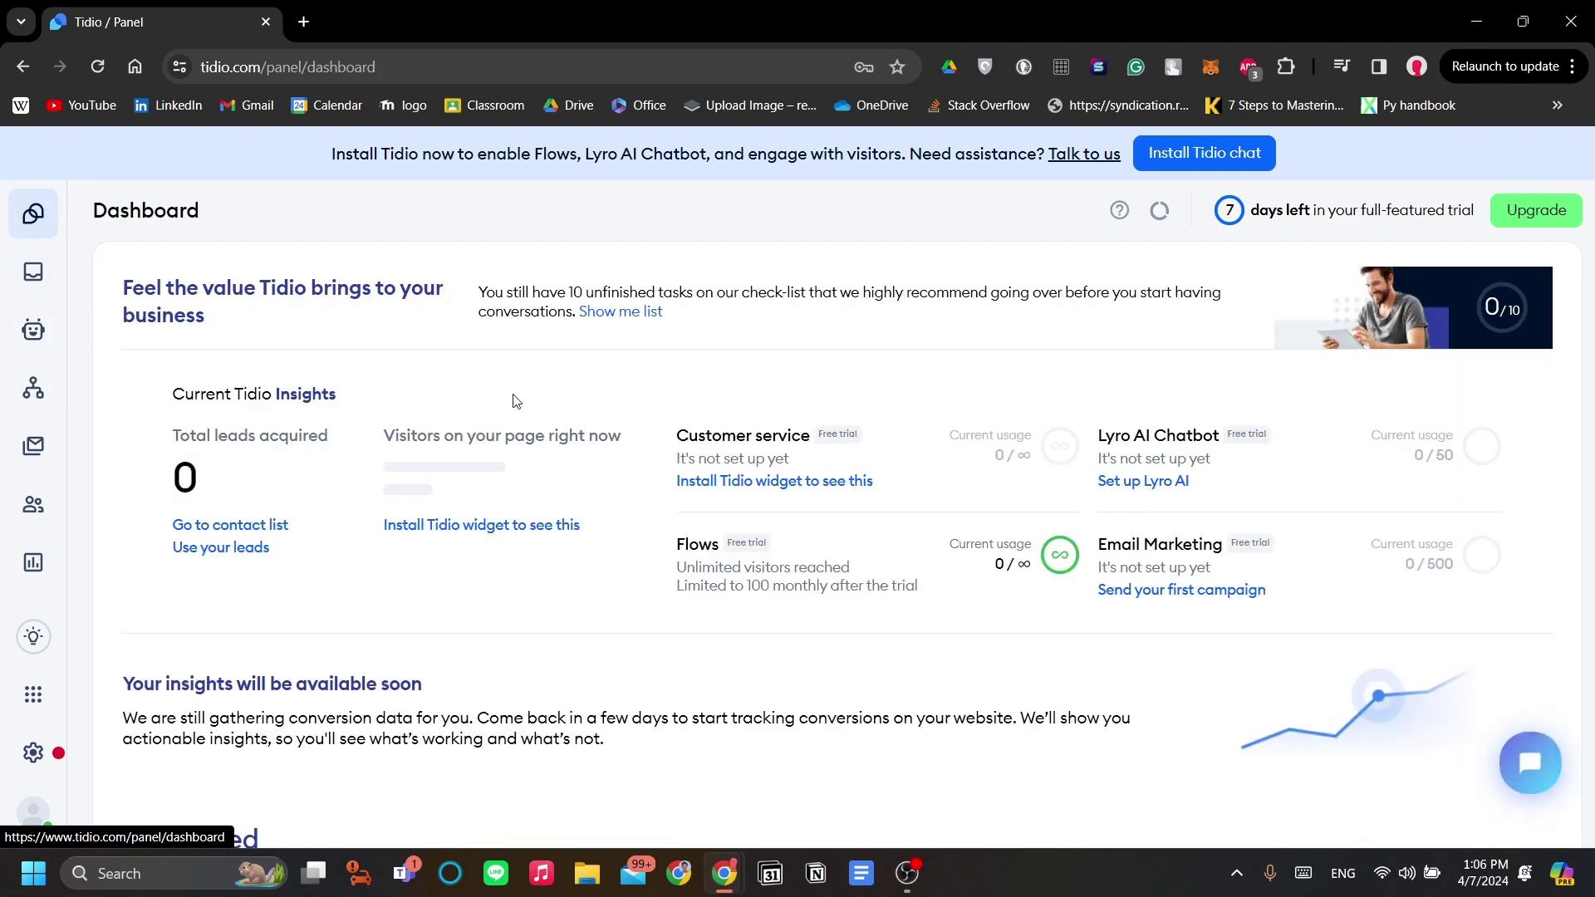
pyautogui.scroll(-1, 677, 413)
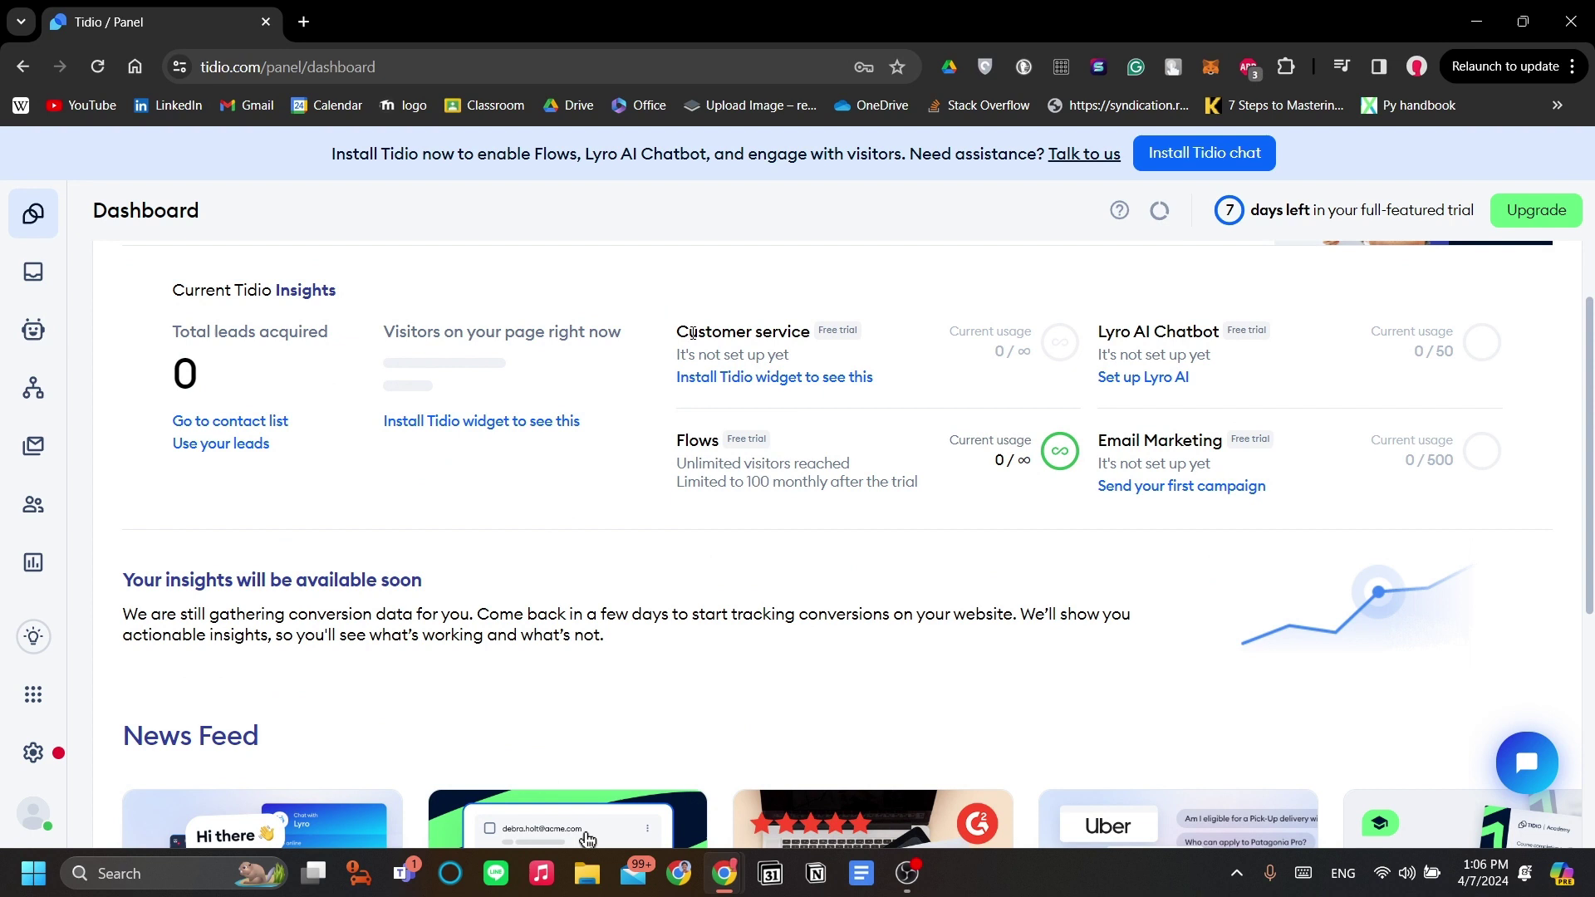